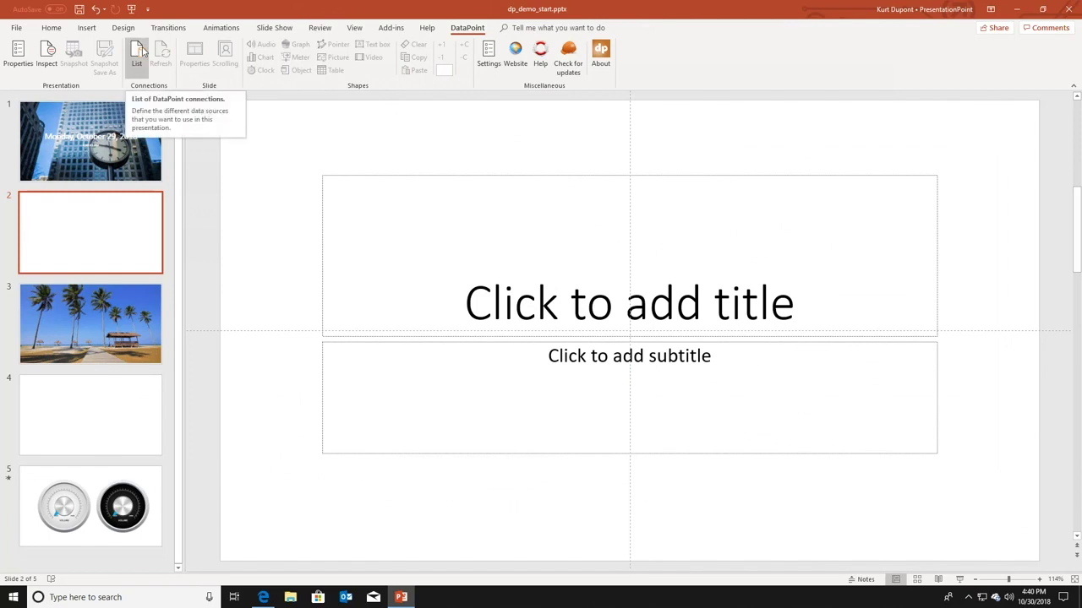
# Step: Open the DataPoint connections list and examine the available Microsoft data providers, from Access and Excel through SharePoint and Yammer
pyautogui.click(137, 53)
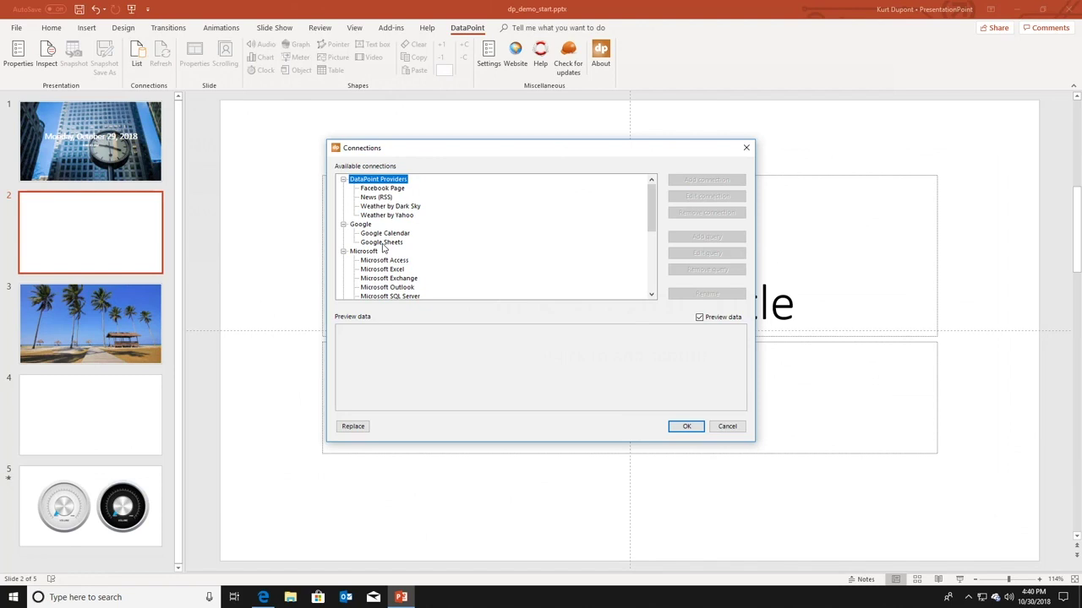
pyautogui.scroll(-1, 380, 245)
pyautogui.click(375, 226)
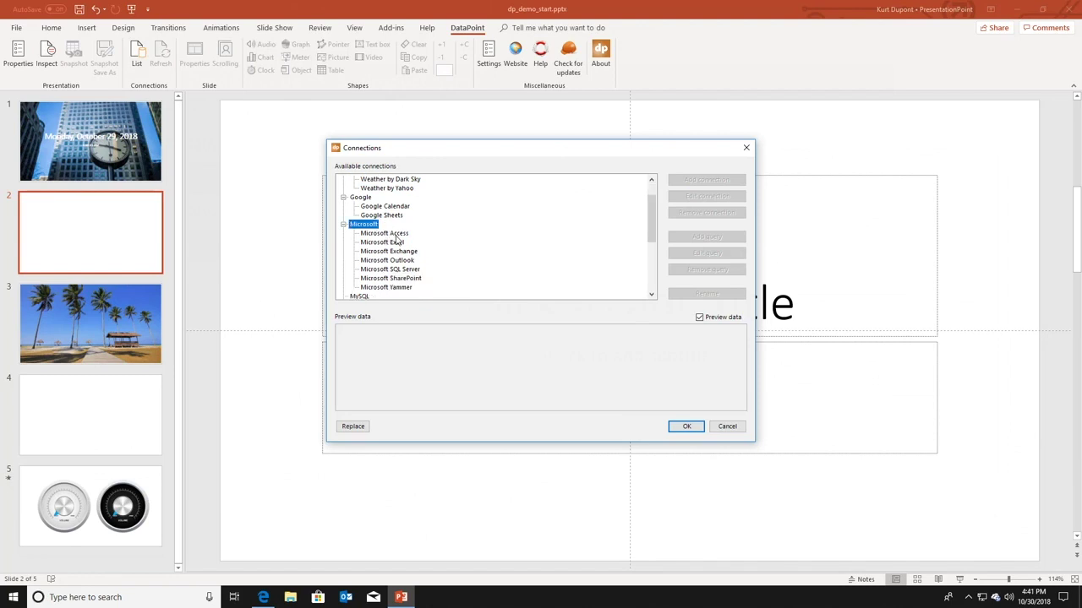
pyautogui.click(395, 235)
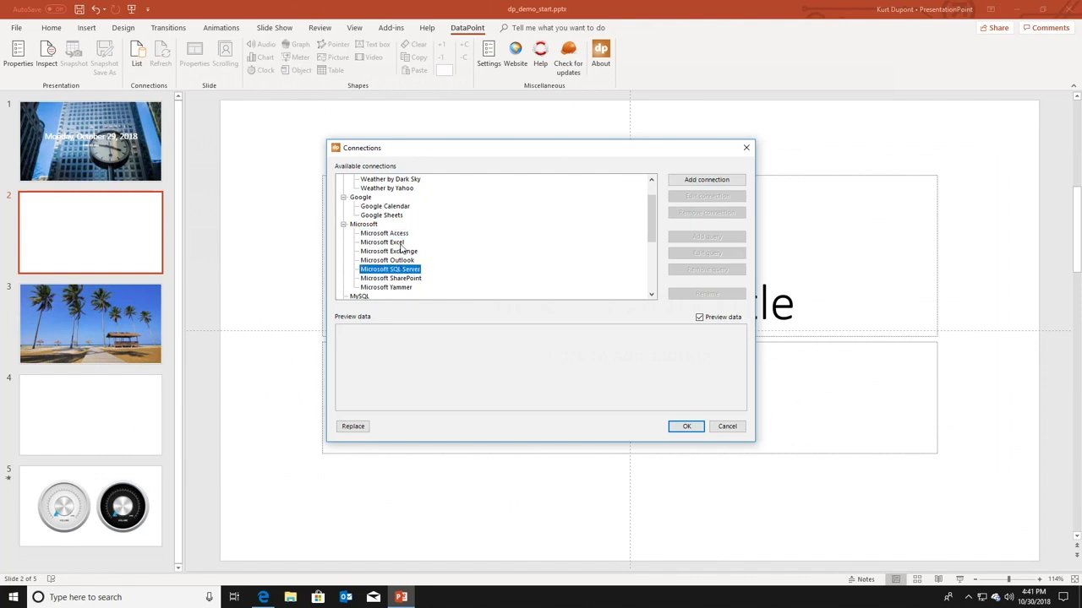
pyautogui.click(399, 242)
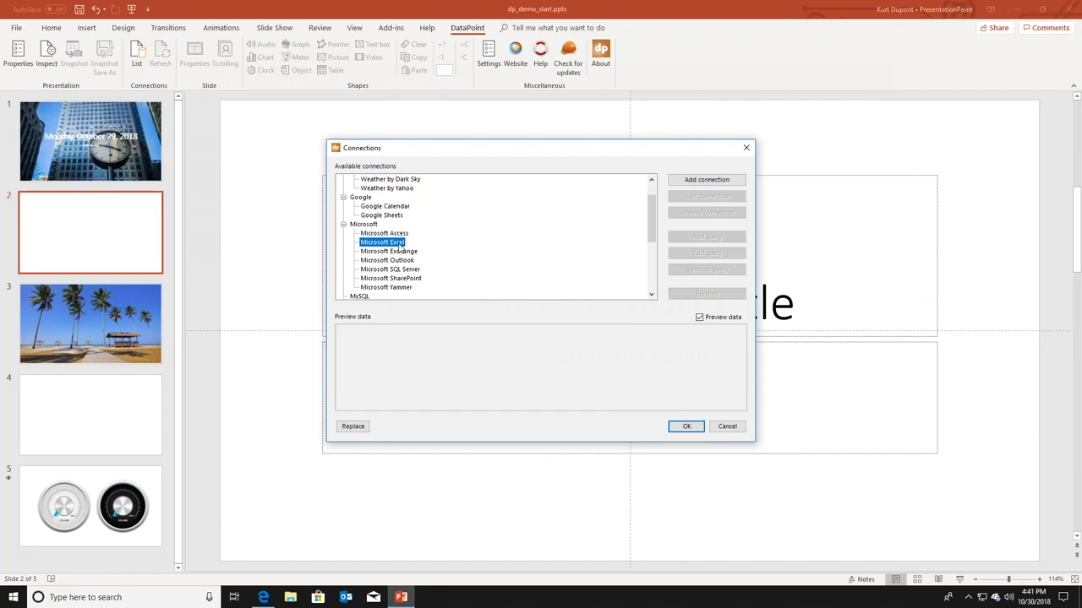
pyautogui.click(402, 252)
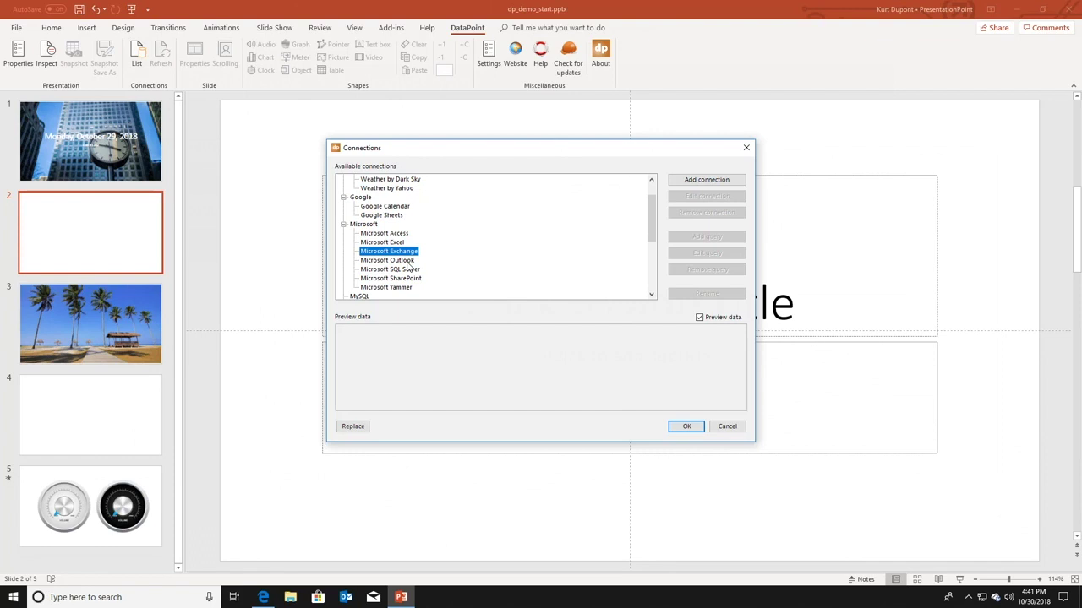
pyautogui.click(411, 262)
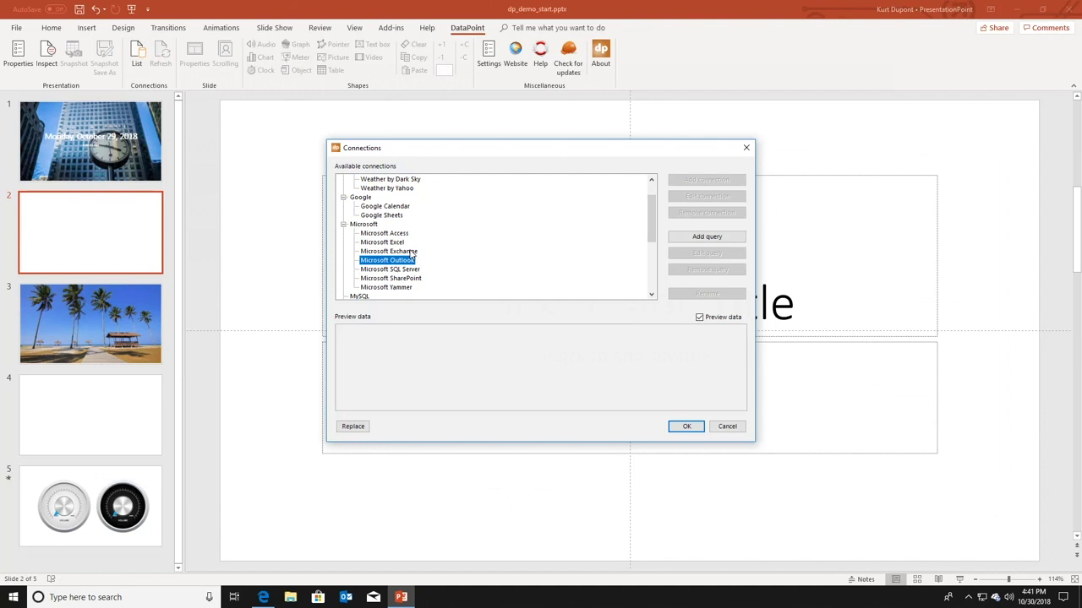
pyautogui.click(413, 279)
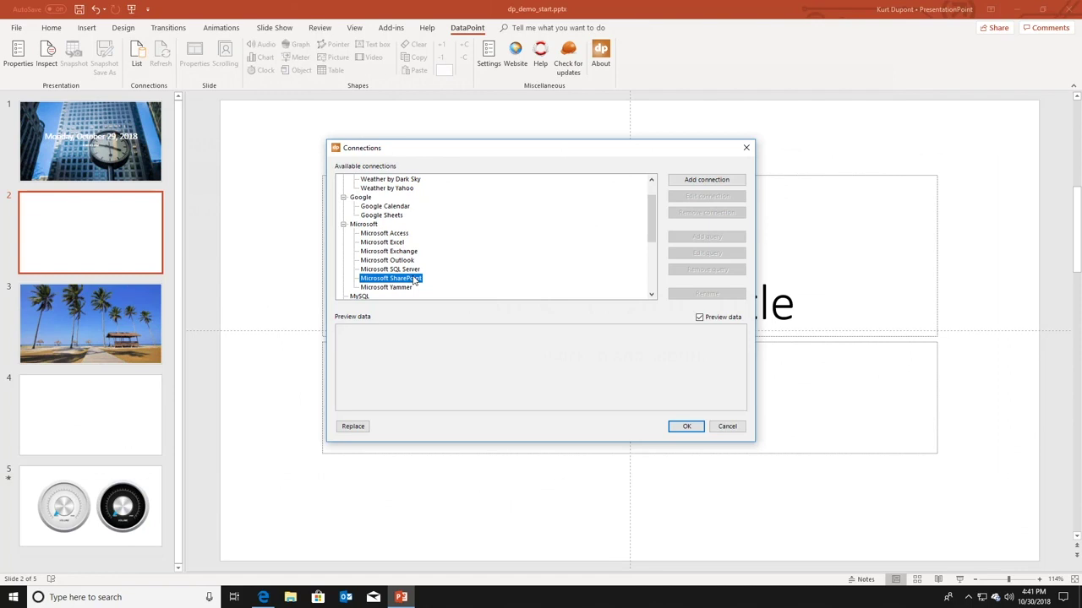
pyautogui.scroll(-2, 410, 262)
pyautogui.click(405, 235)
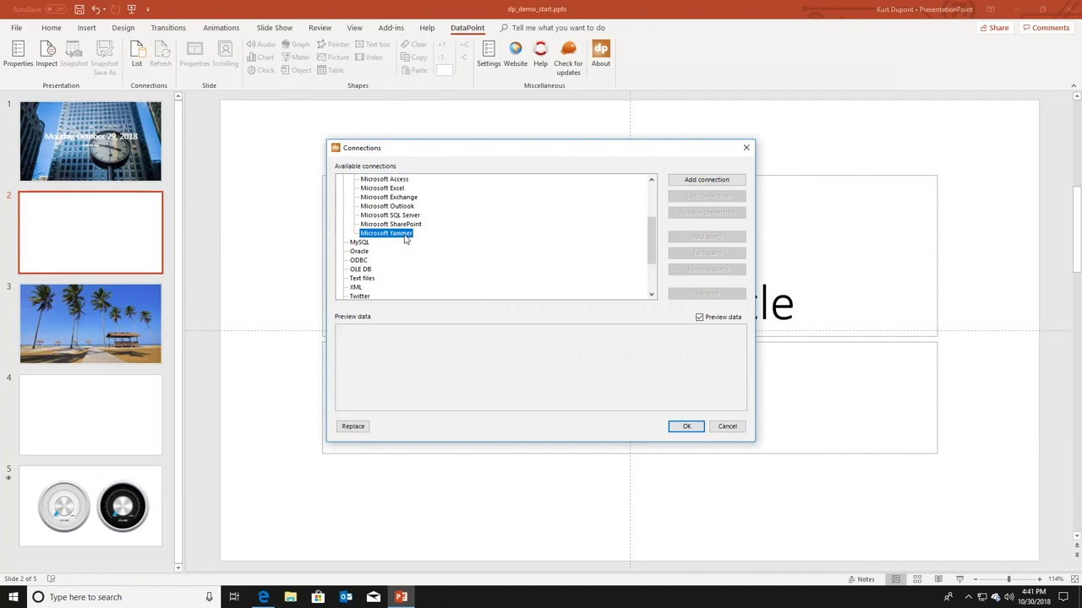
# Step: Examine the remaining data providers: MySQL, Oracle, ODBC, OLE DB, Text files, XML, Twitter, JSON, oData and OPC
pyautogui.click(364, 242)
pyautogui.click(362, 253)
pyautogui.click(366, 261)
pyautogui.click(362, 269)
pyautogui.click(361, 279)
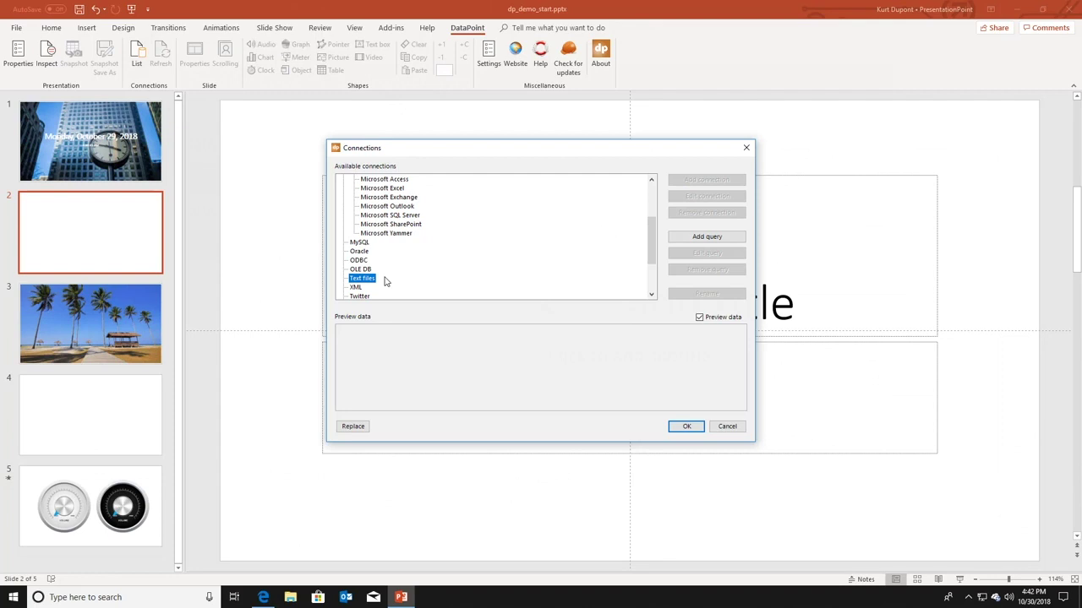
pyautogui.scroll(-2, 385, 281)
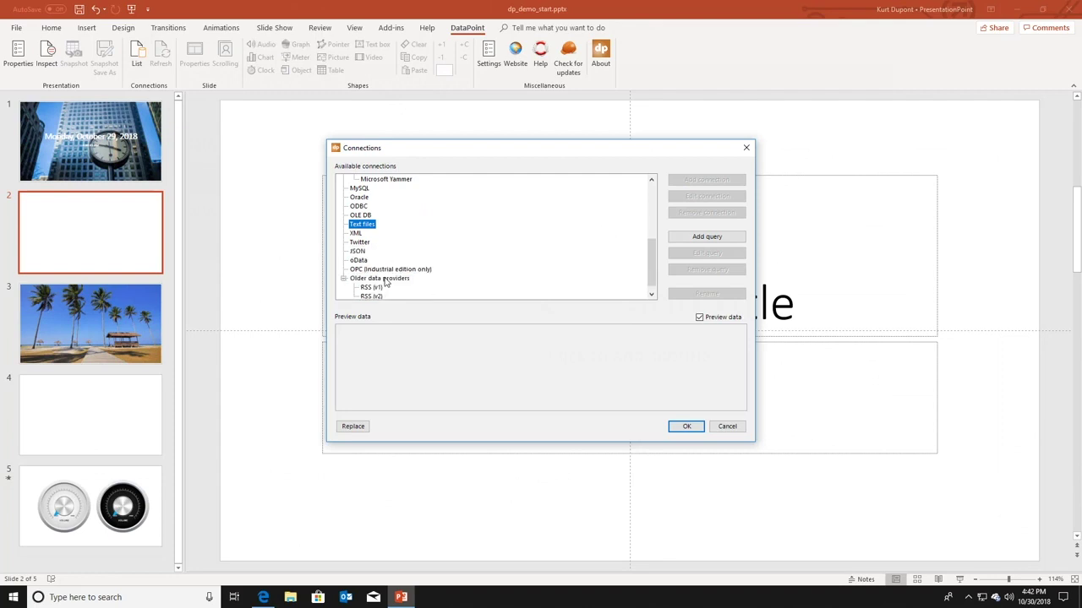
pyautogui.click(356, 234)
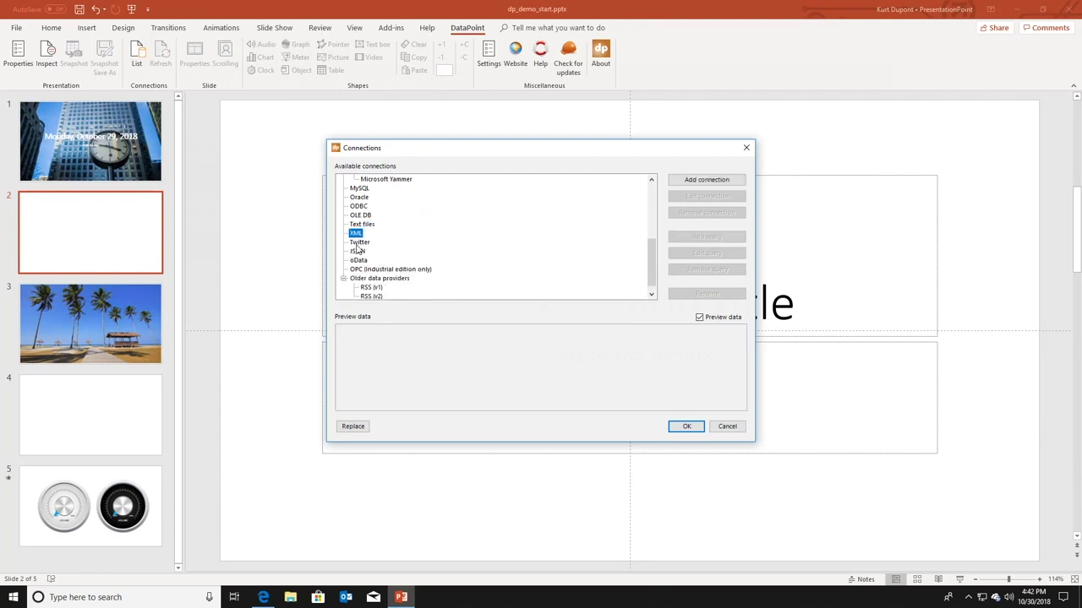
pyautogui.click(358, 243)
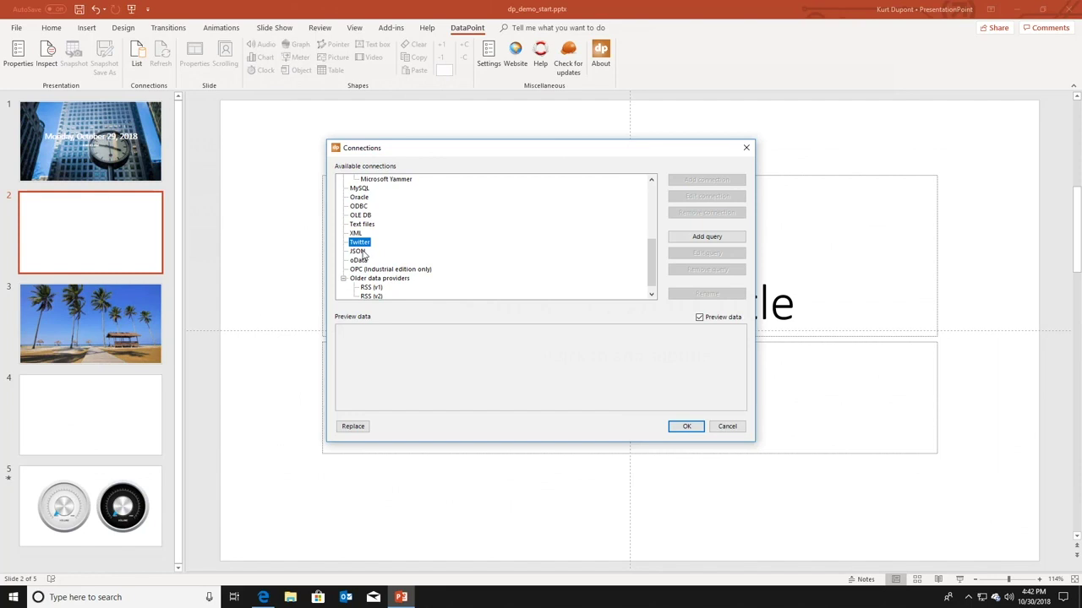
pyautogui.click(359, 252)
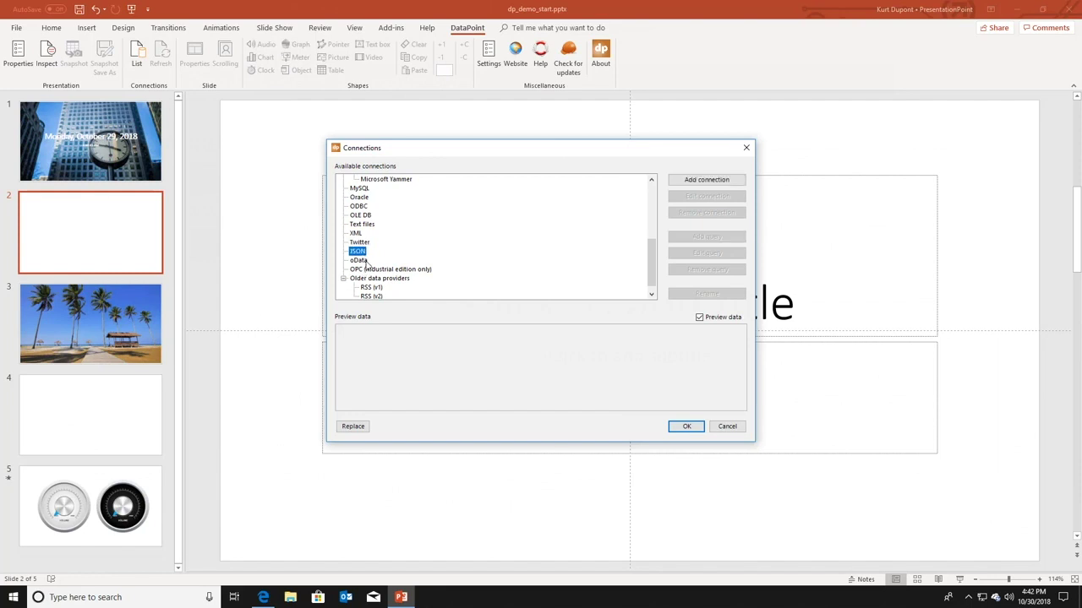
pyautogui.click(363, 261)
pyautogui.click(371, 269)
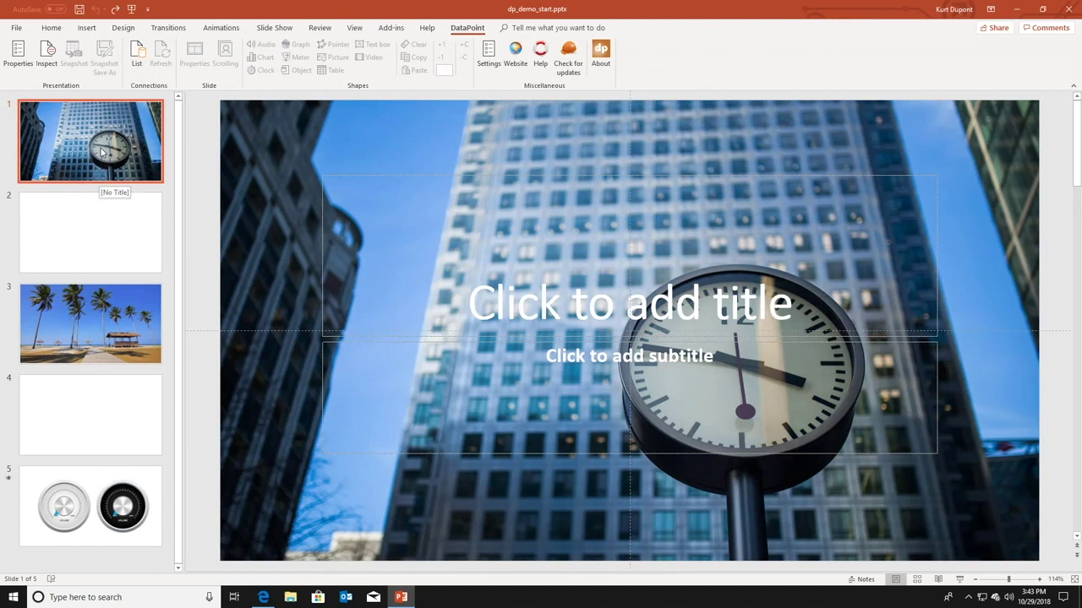
# Step: Turn slide 1's title placeholder into a DataPoint clock using the predefined long date format "Monday, October 29, 2018"
pyautogui.click(511, 309)
pyautogui.click(573, 174)
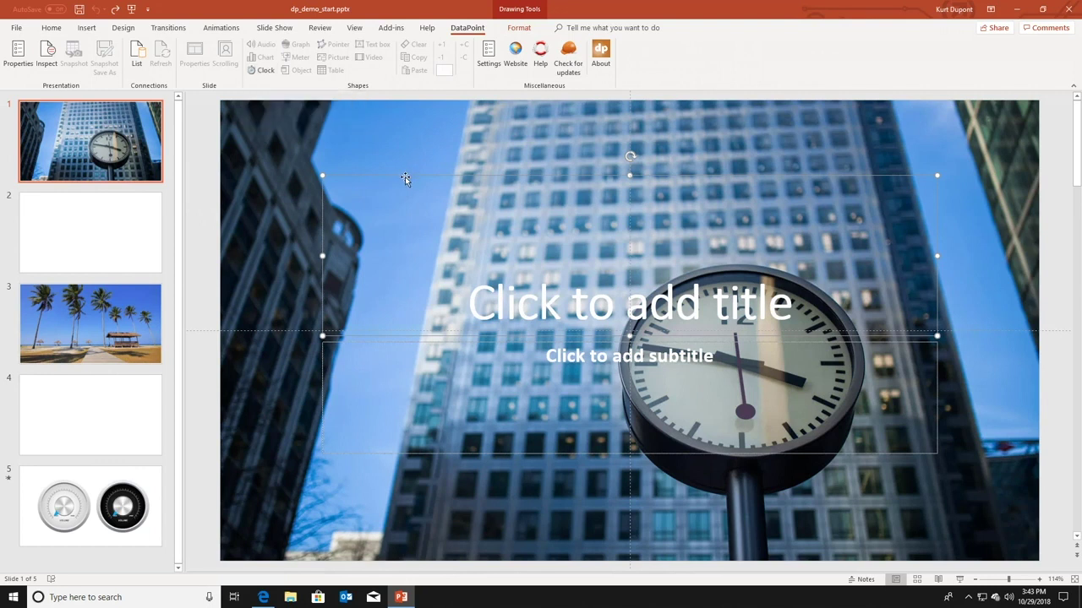
pyautogui.click(264, 70)
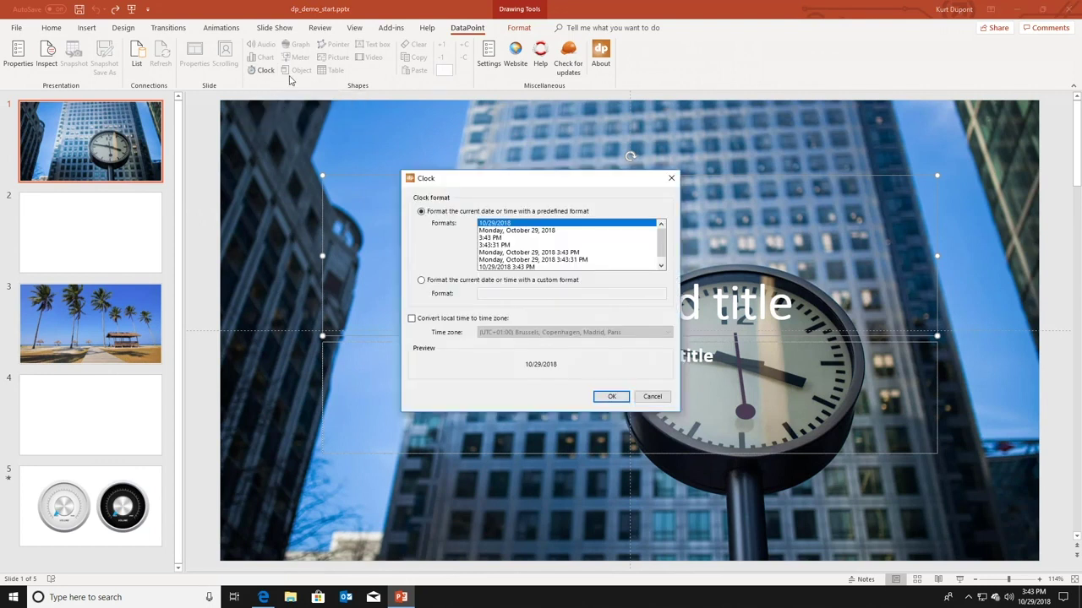
pyautogui.click(499, 230)
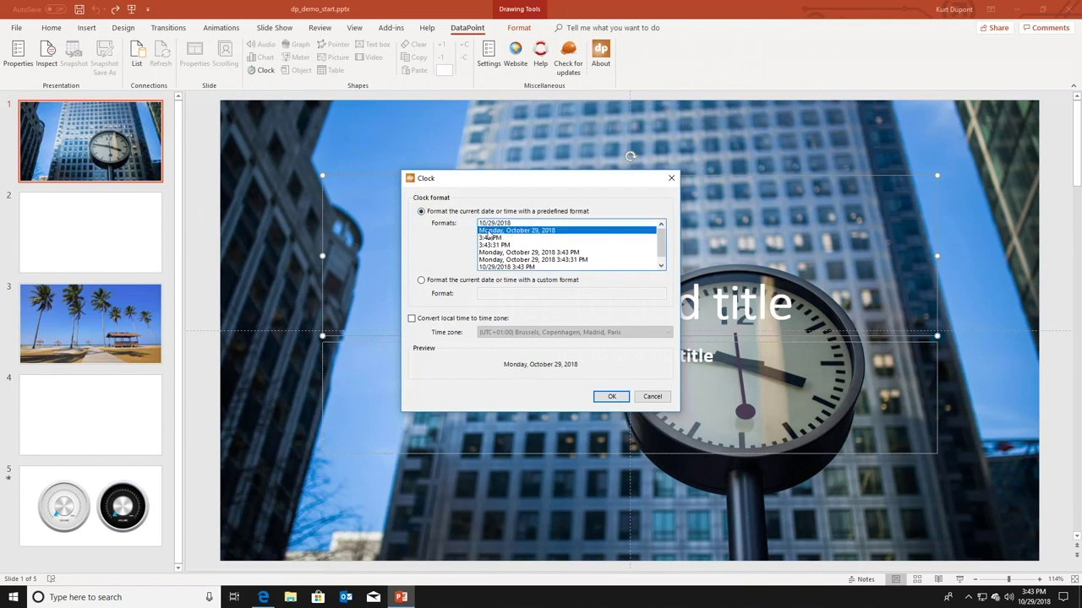
pyautogui.click(611, 397)
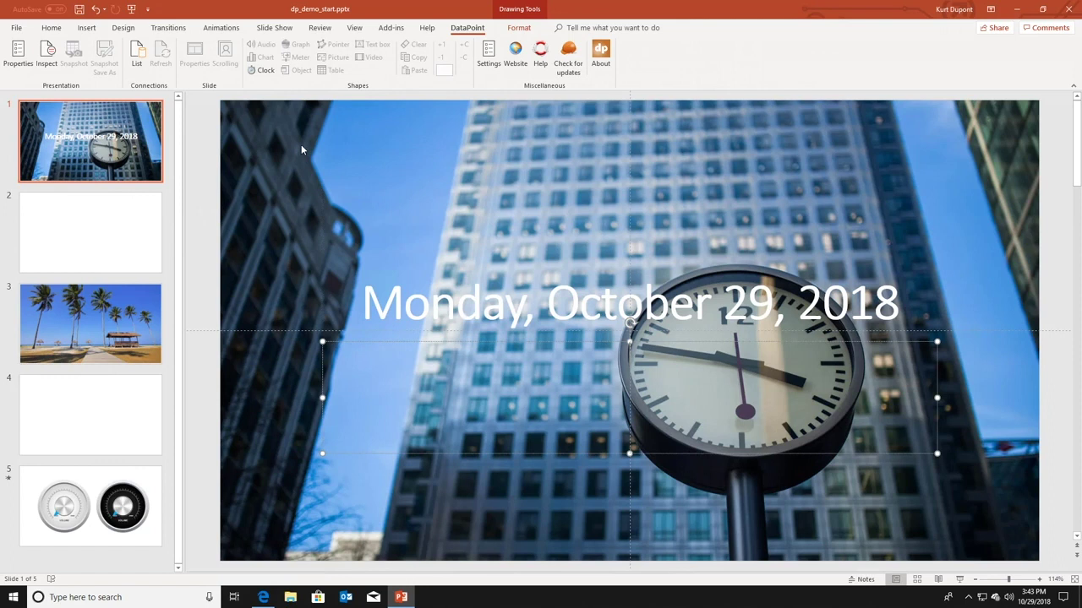
# Step: Turn slide 1's subtitle placeholder into a DataPoint clock using the predefined time format with seconds
pyautogui.click(264, 70)
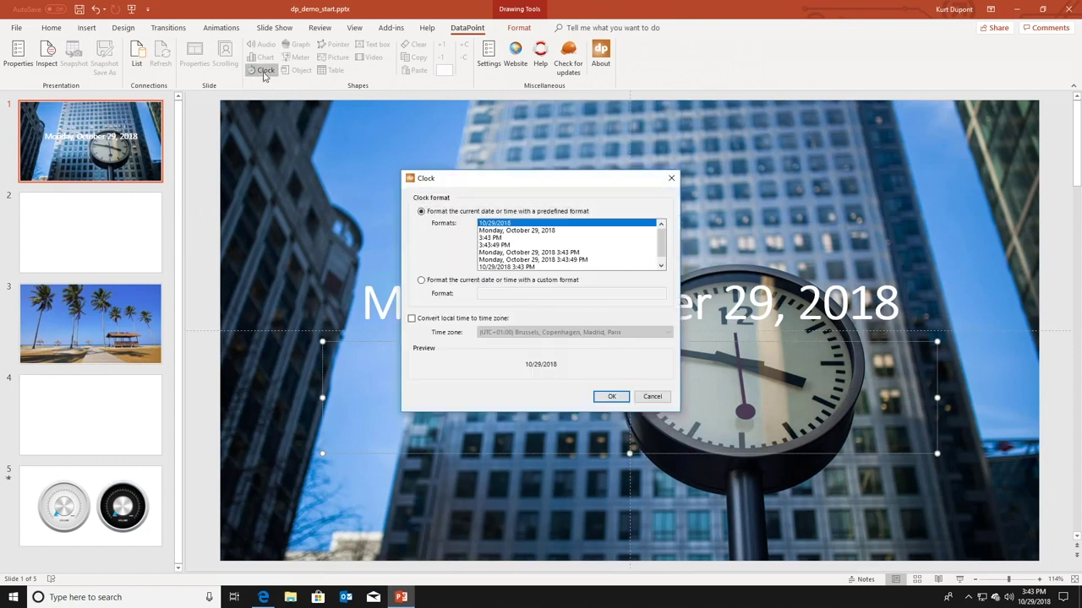
pyautogui.click(493, 244)
pyautogui.click(610, 398)
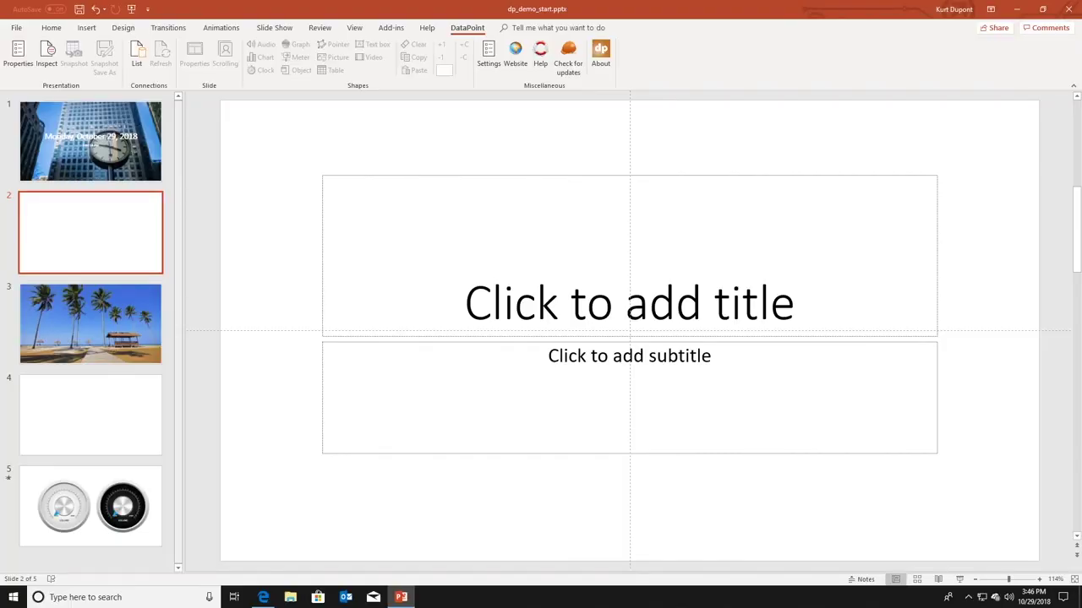
# Step: Switch to Edge, open the Travel Headlines feed from the ABC News RSS page, and copy its URL
pyautogui.click(262, 597)
pyautogui.hotkey('ctrl', 'Tab')
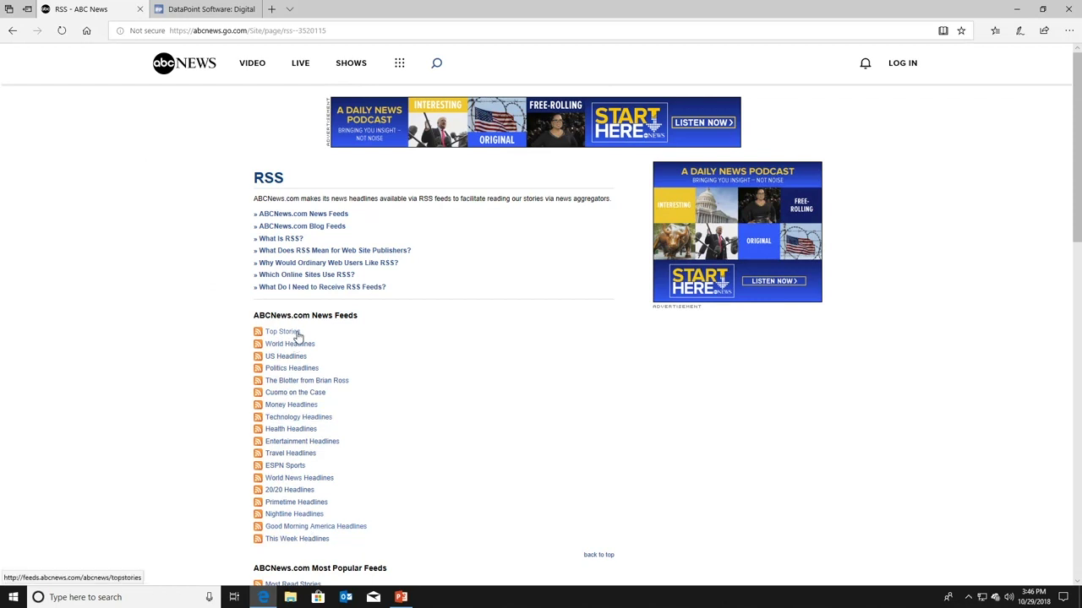
pyautogui.click(302, 459)
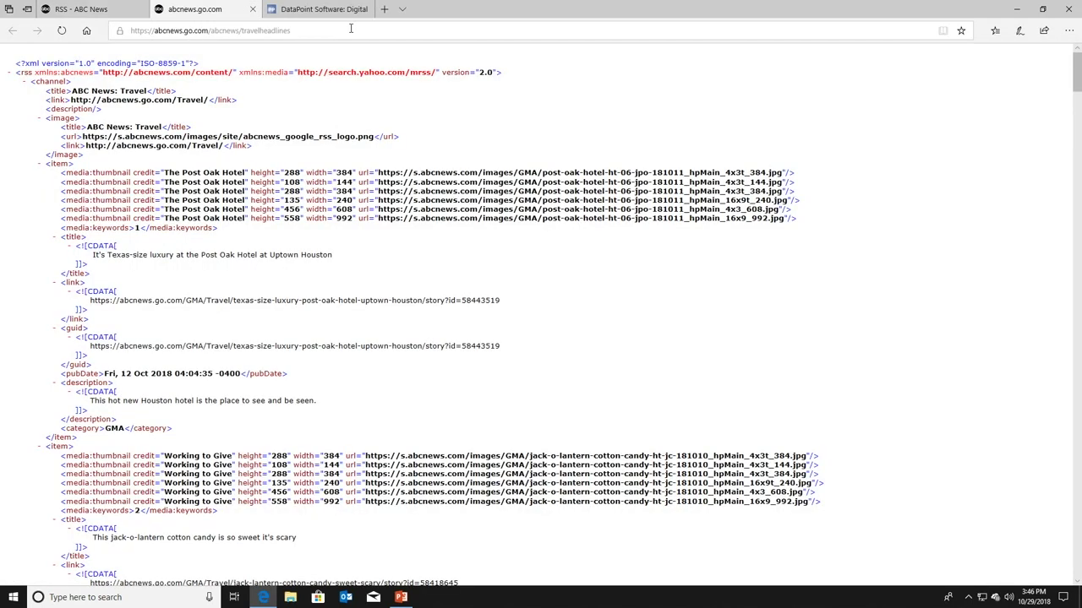
pyautogui.click(351, 28)
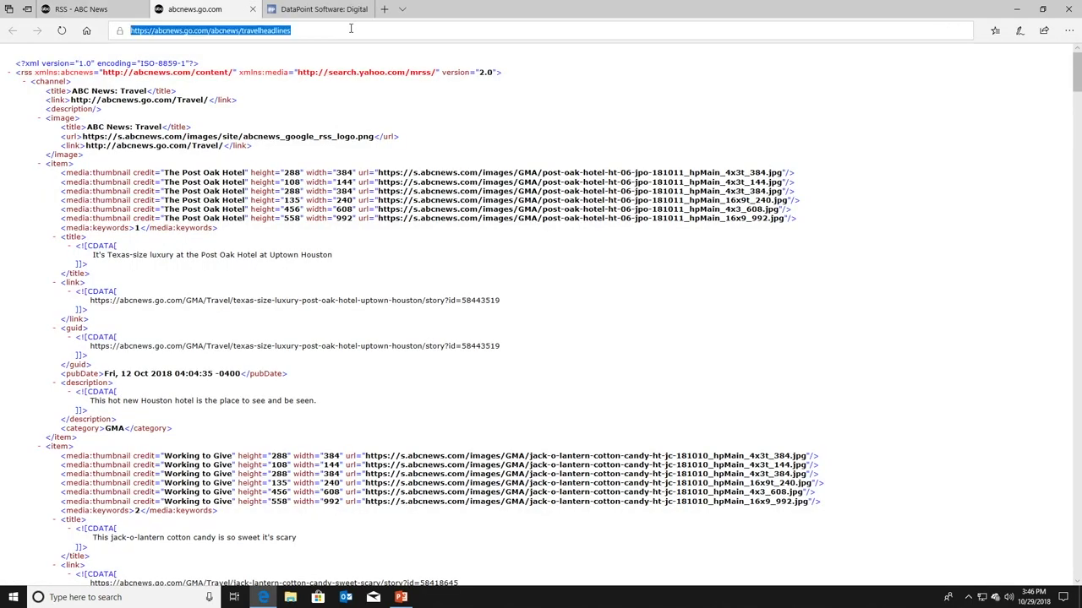
pyautogui.rightClick(279, 32)
pyautogui.click(302, 67)
pyautogui.click(400, 598)
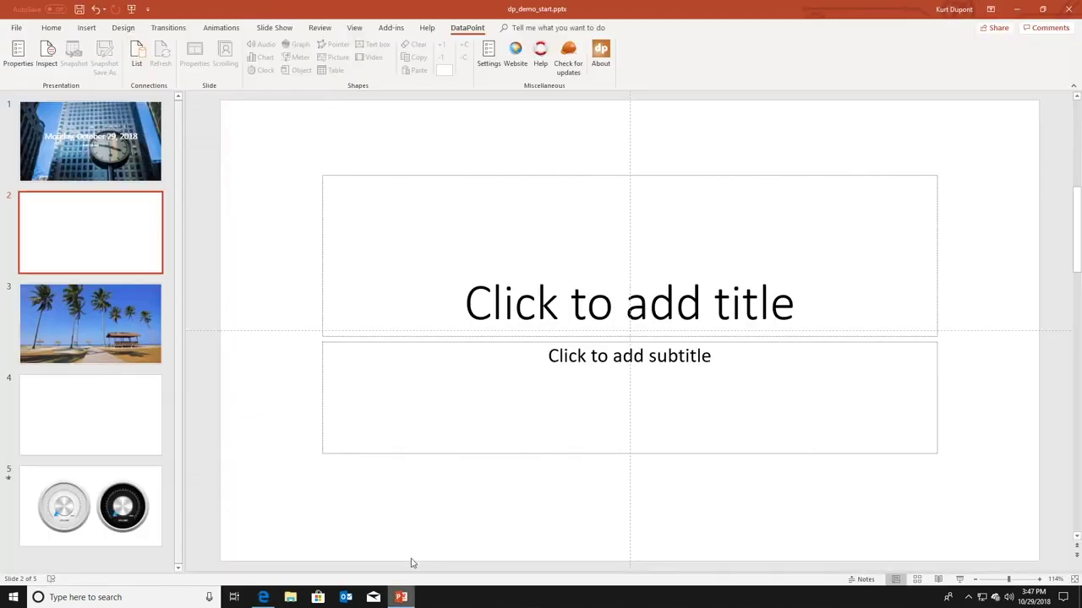
pyautogui.click(137, 54)
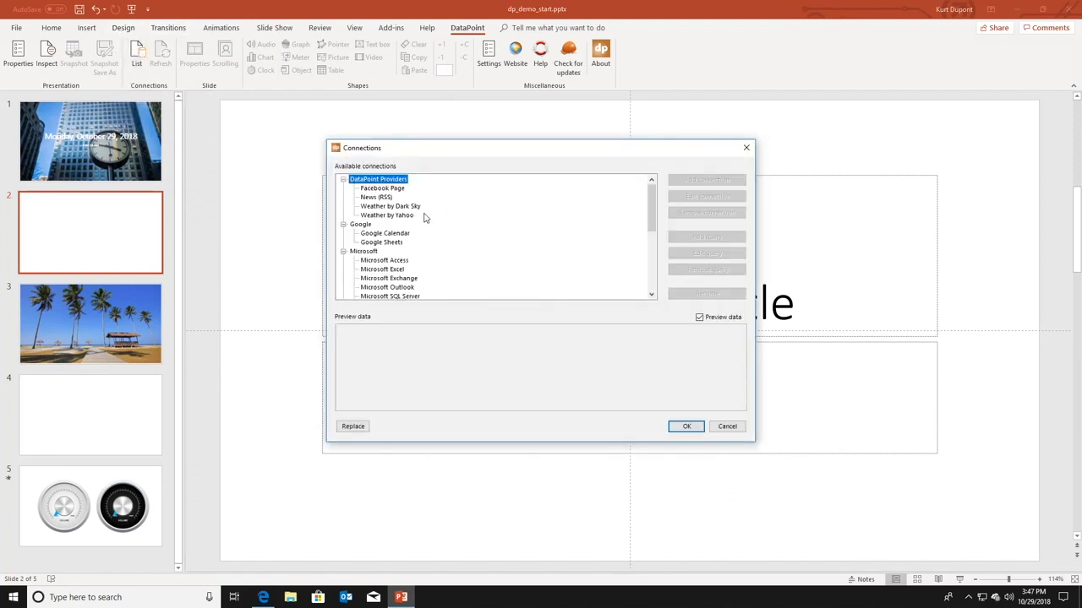
pyautogui.click(384, 199)
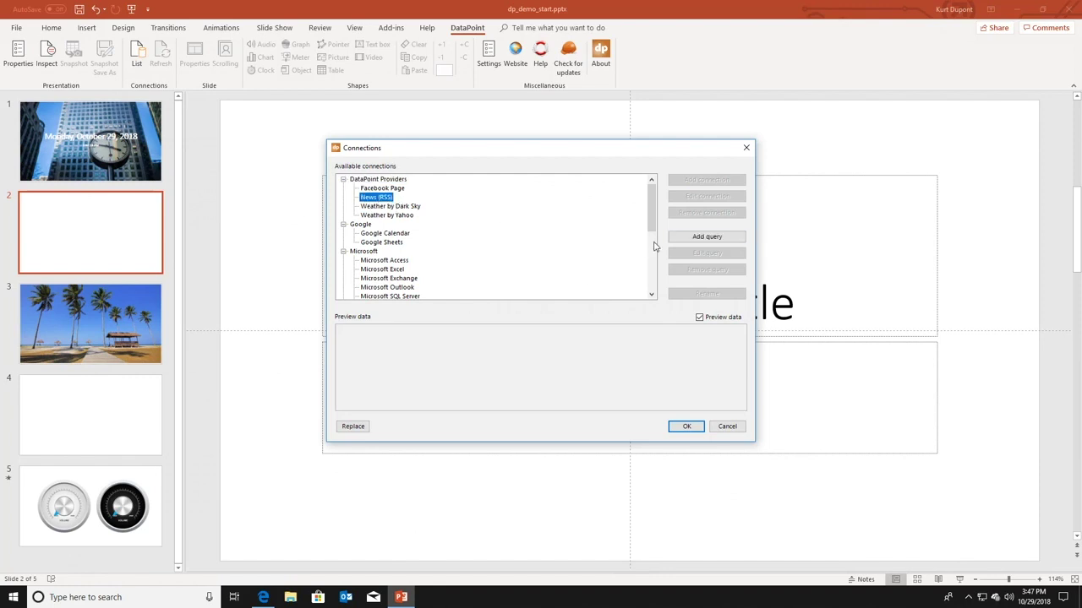
pyautogui.click(695, 239)
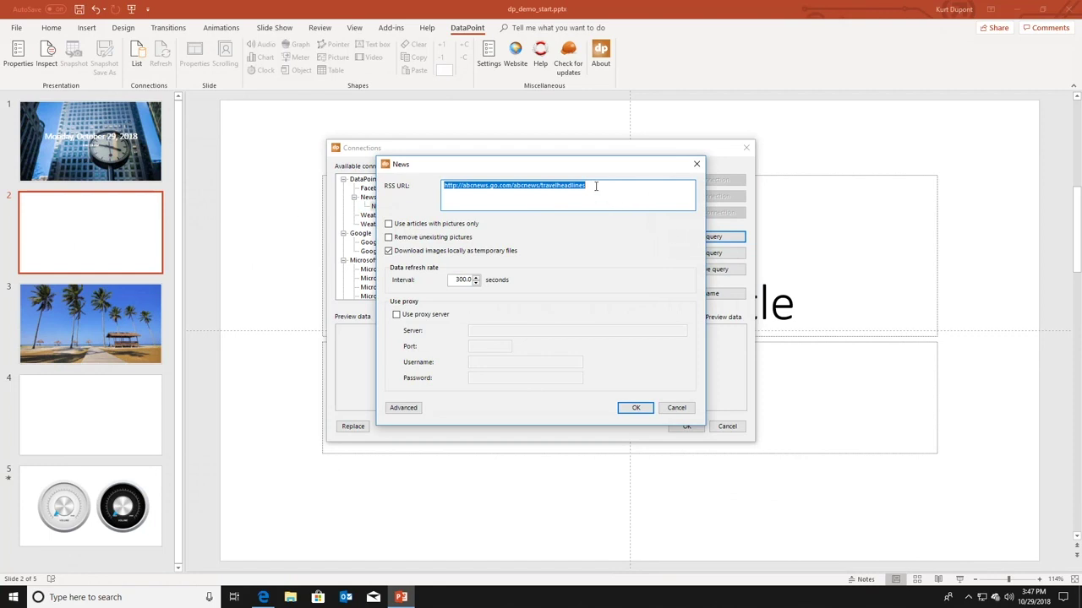
pyautogui.rightClick(595, 185)
pyautogui.click(623, 235)
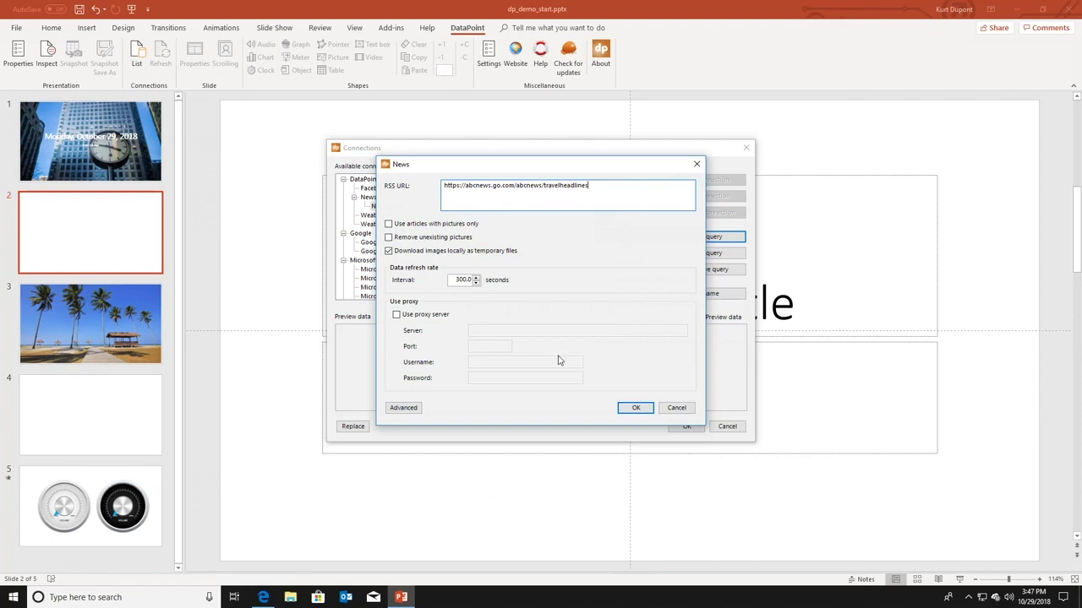
pyautogui.click(632, 410)
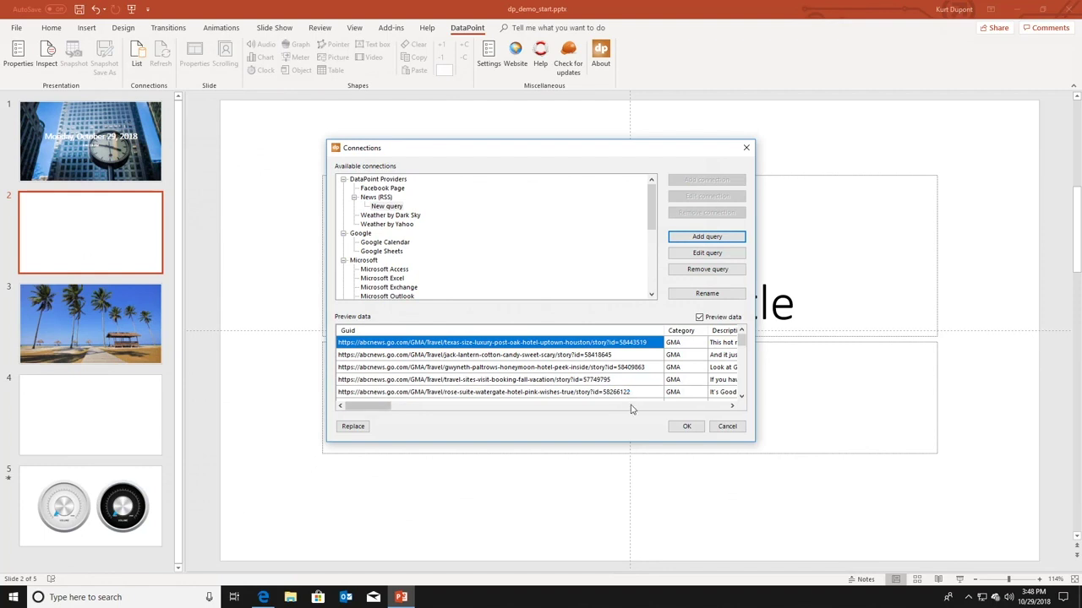
# Step: Review the new RSS query's preview data columns, rename the query to "Travel info", and accept the connections
pyautogui.click(632, 407)
pyautogui.click(632, 406)
pyautogui.click(636, 406)
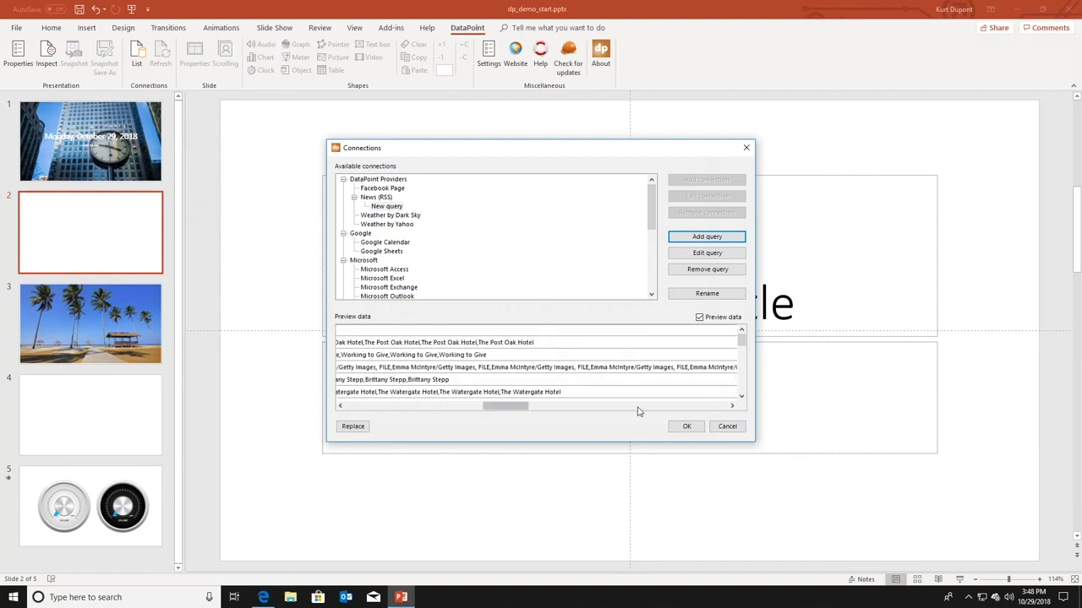
pyautogui.click(655, 407)
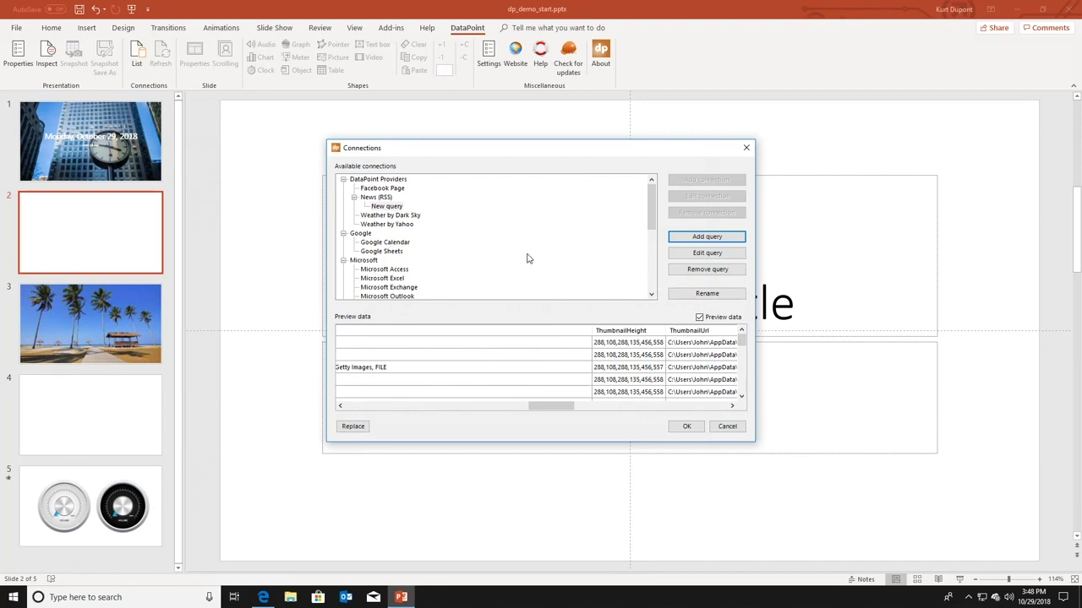
pyautogui.click(384, 206)
pyautogui.click(385, 206)
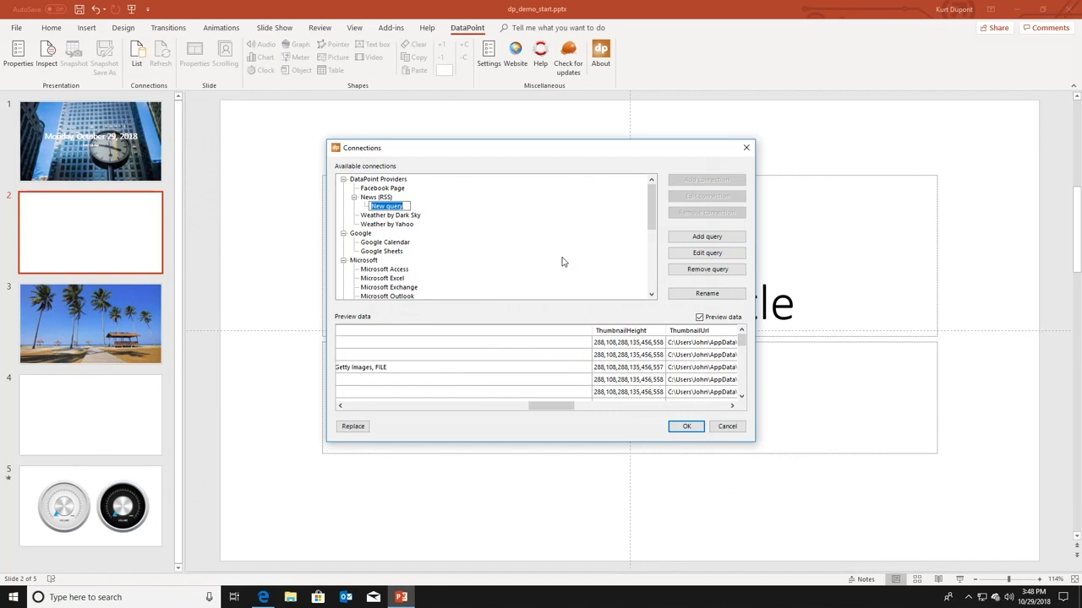
pyautogui.click(687, 292)
pyautogui.write('Travel info')
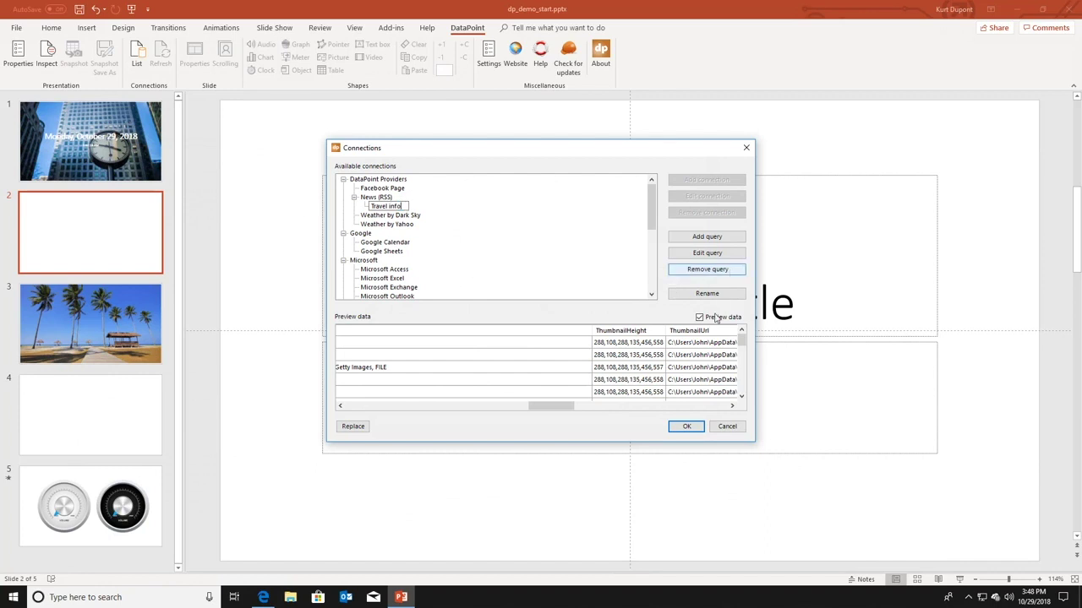
pyautogui.click(687, 426)
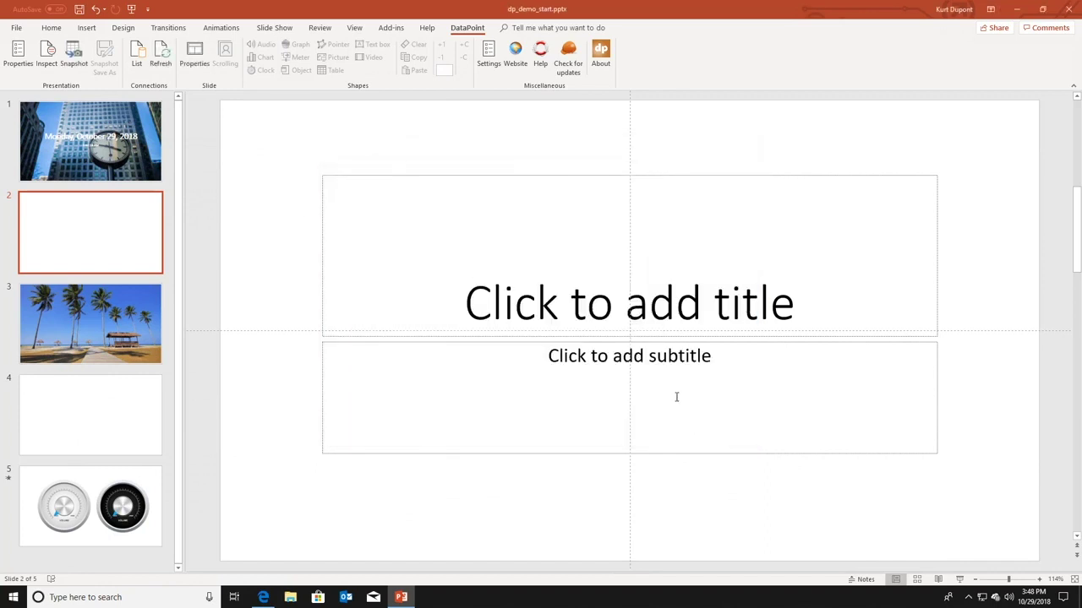
# Step: Turn slide 2's title placeholder into a DataPoint text box showing the Title column, row 1, of the Travel info feed
pyautogui.click(715, 299)
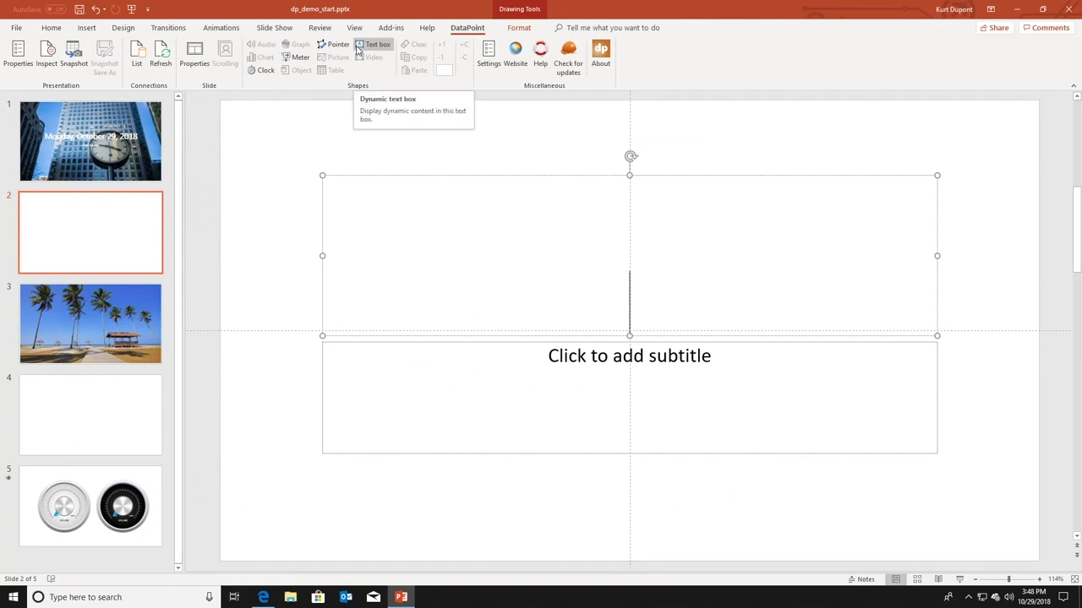
pyautogui.click(377, 47)
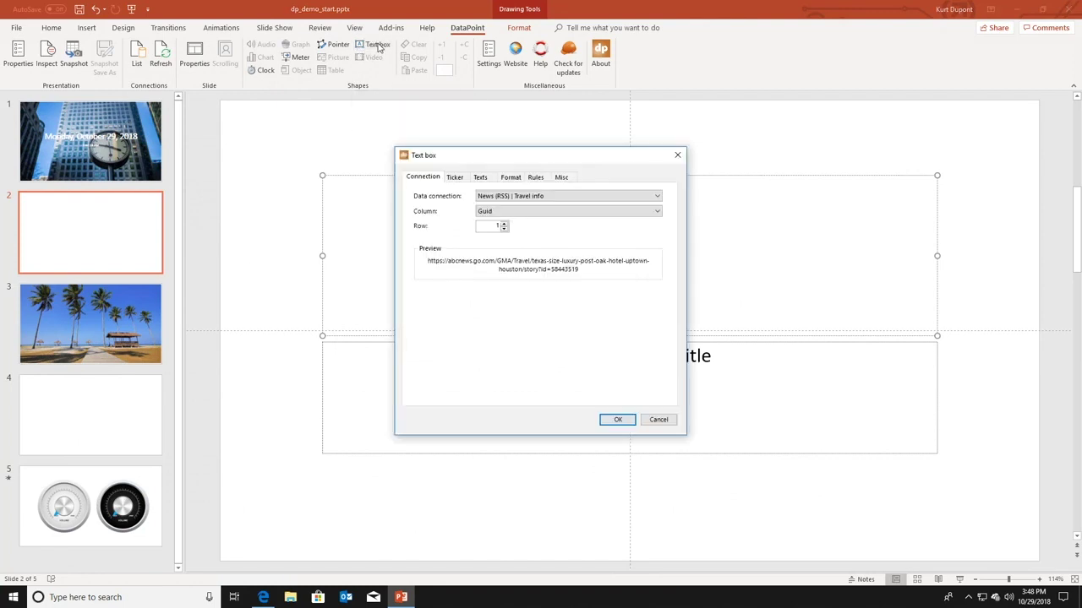
pyautogui.click(510, 197)
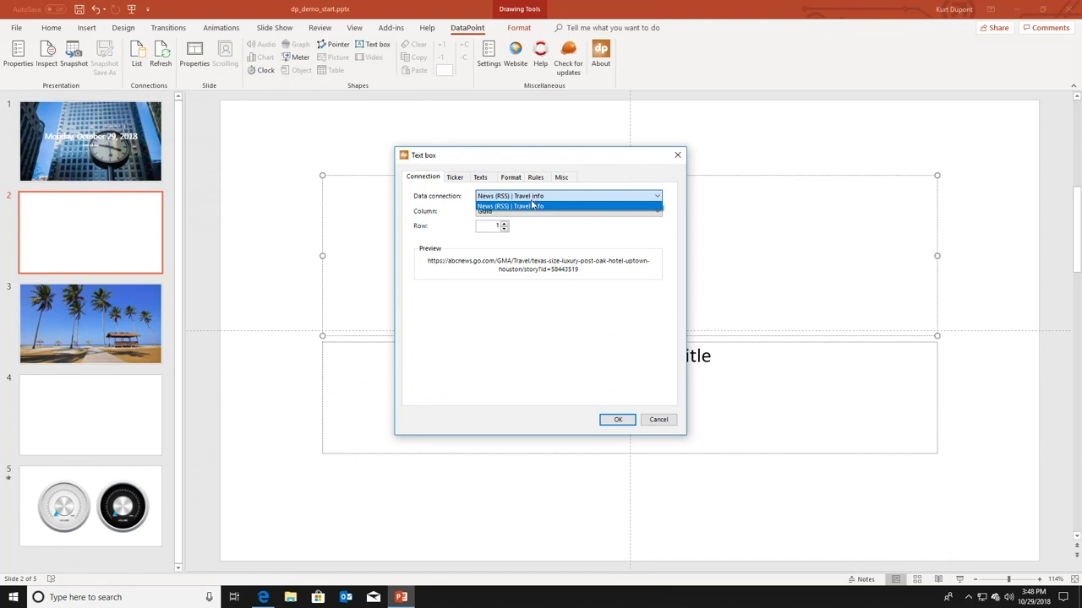
pyautogui.click(532, 208)
pyautogui.click(535, 213)
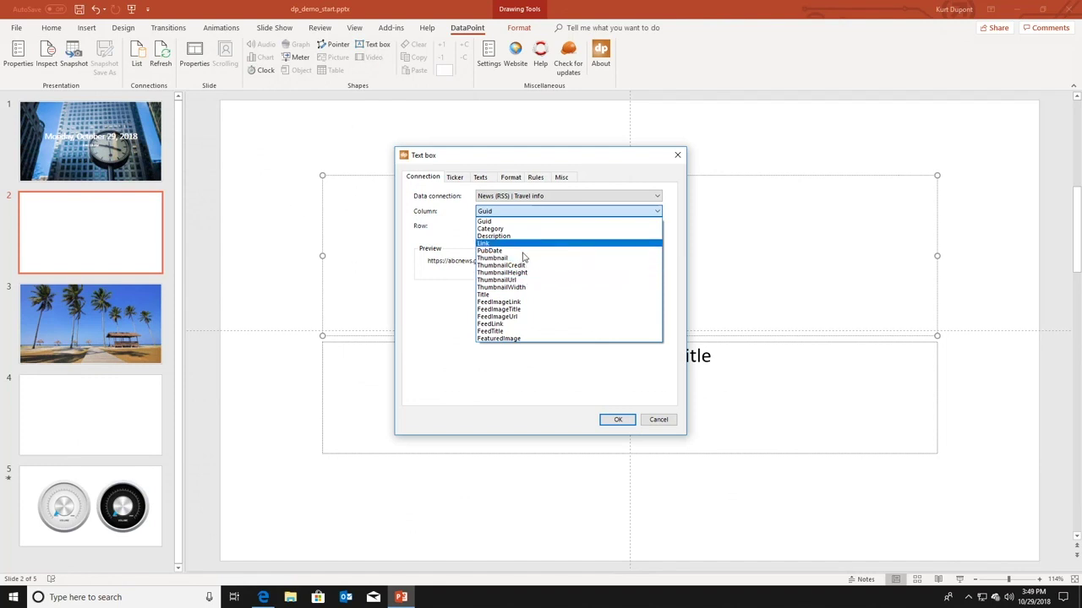
pyautogui.click(512, 296)
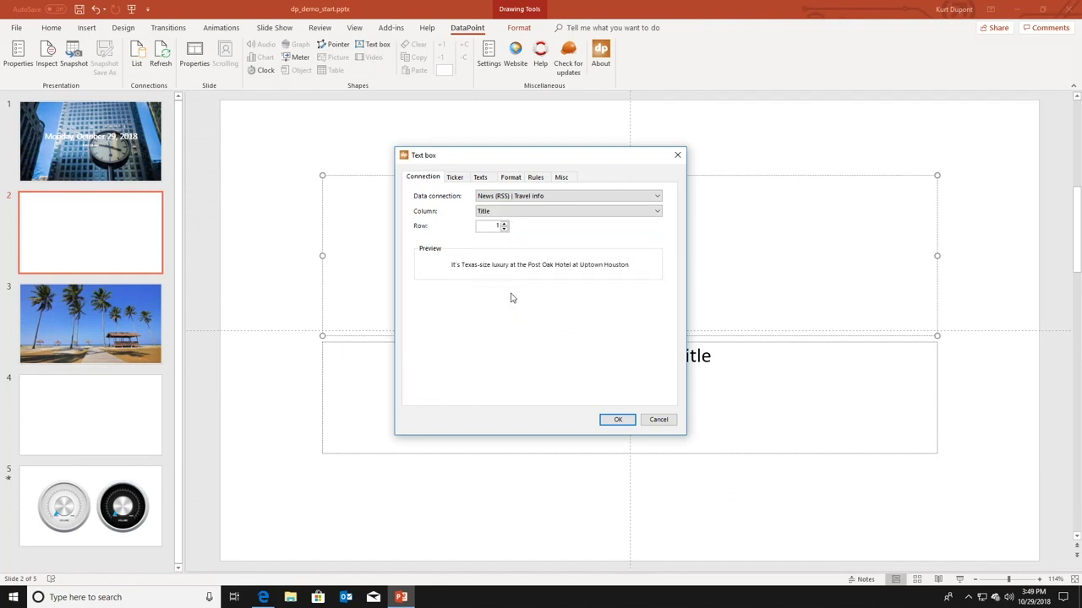
pyautogui.click(617, 420)
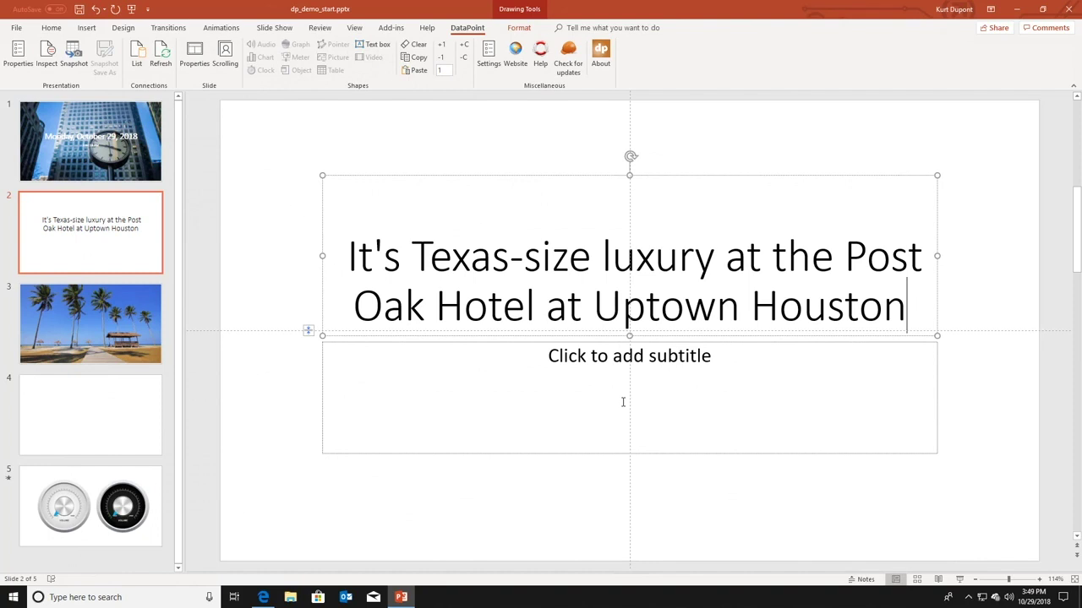
# Step: Link slide 2's subtitle placeholder as a DataPoint text box to the Description column of the Travel info feed
pyautogui.click(617, 369)
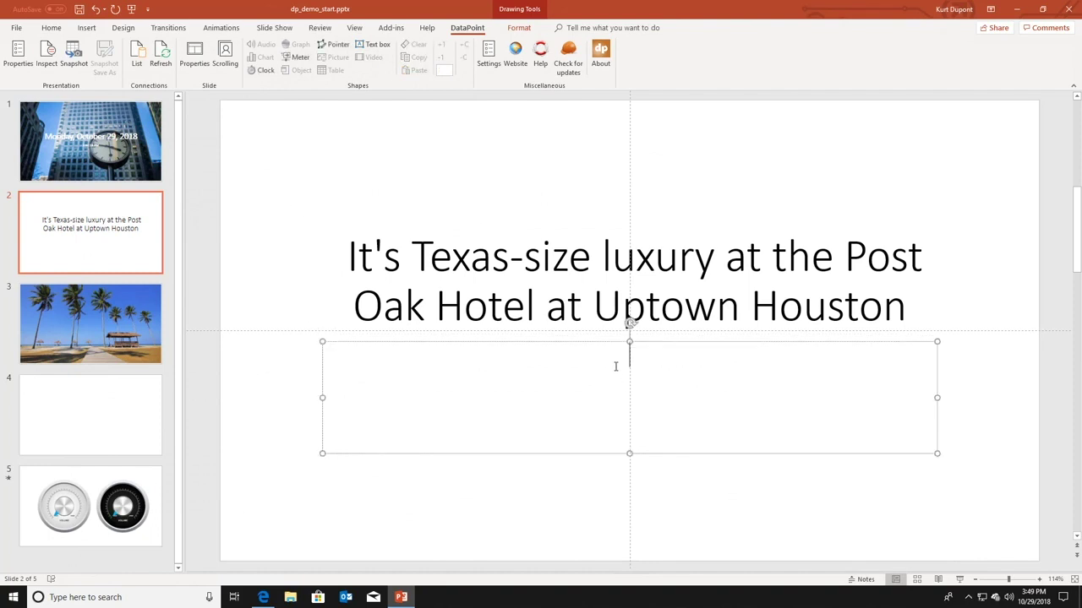
pyautogui.click(373, 44)
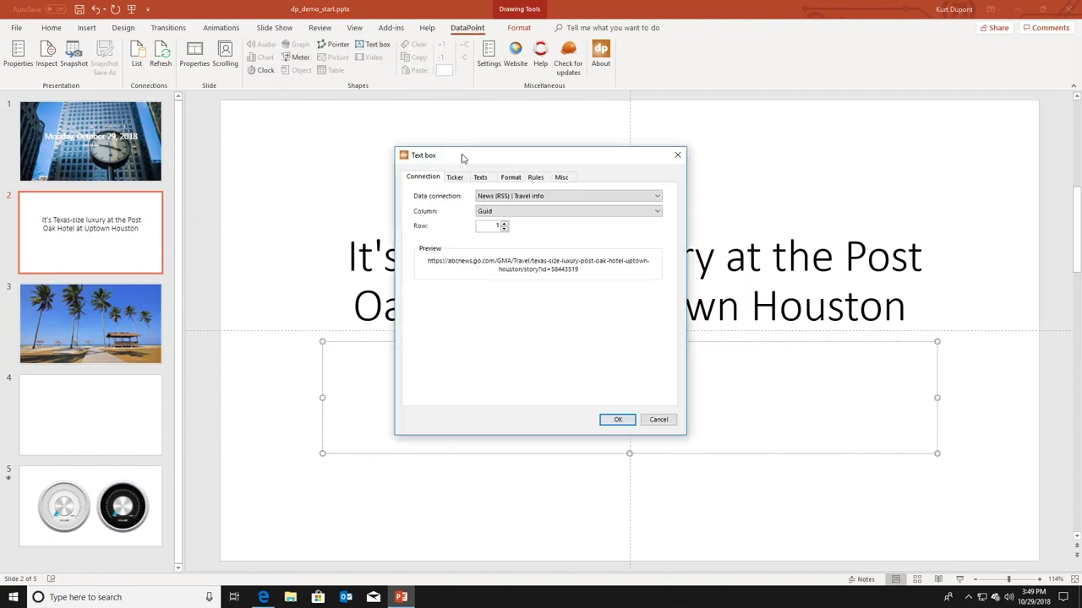
pyautogui.click(510, 212)
pyautogui.click(504, 237)
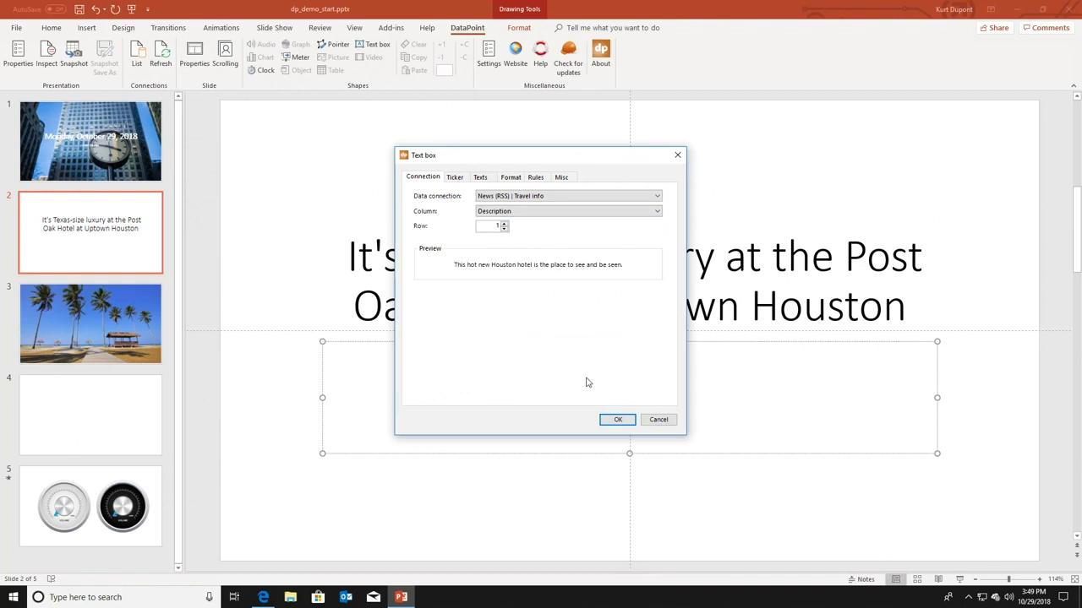
pyautogui.click(616, 419)
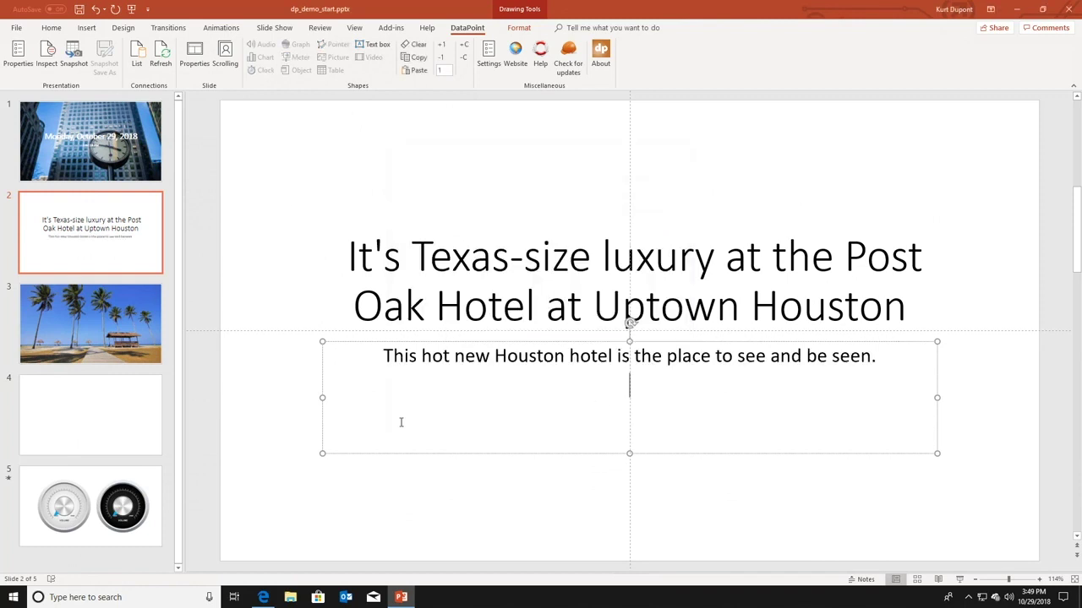
pyautogui.click(355, 482)
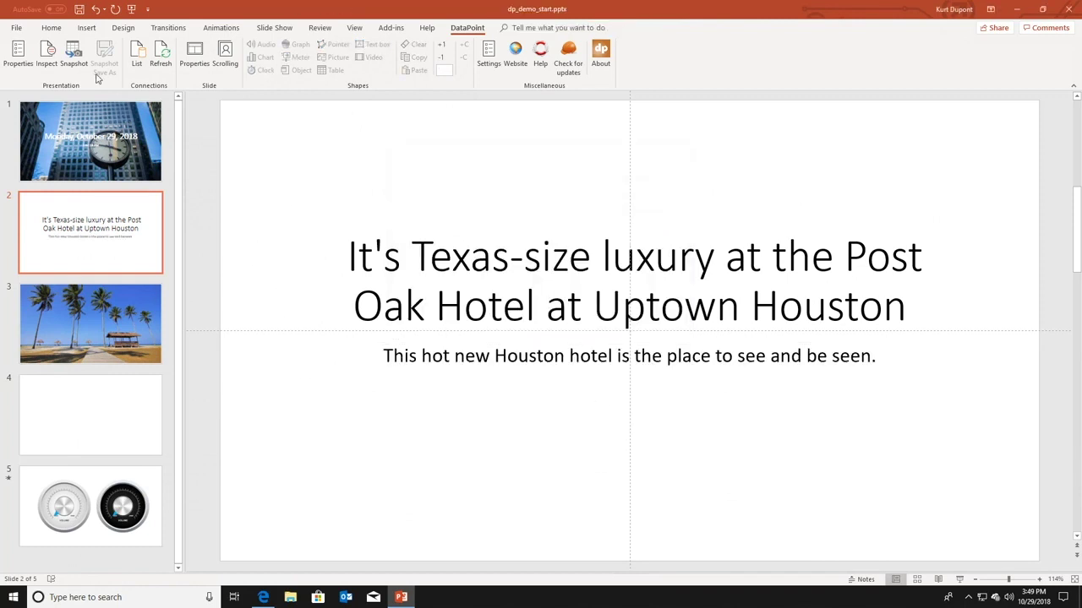
# Step: Insert the picture grandmother.jpg on slide 2 and dismiss the design suggestions
pyautogui.click(88, 29)
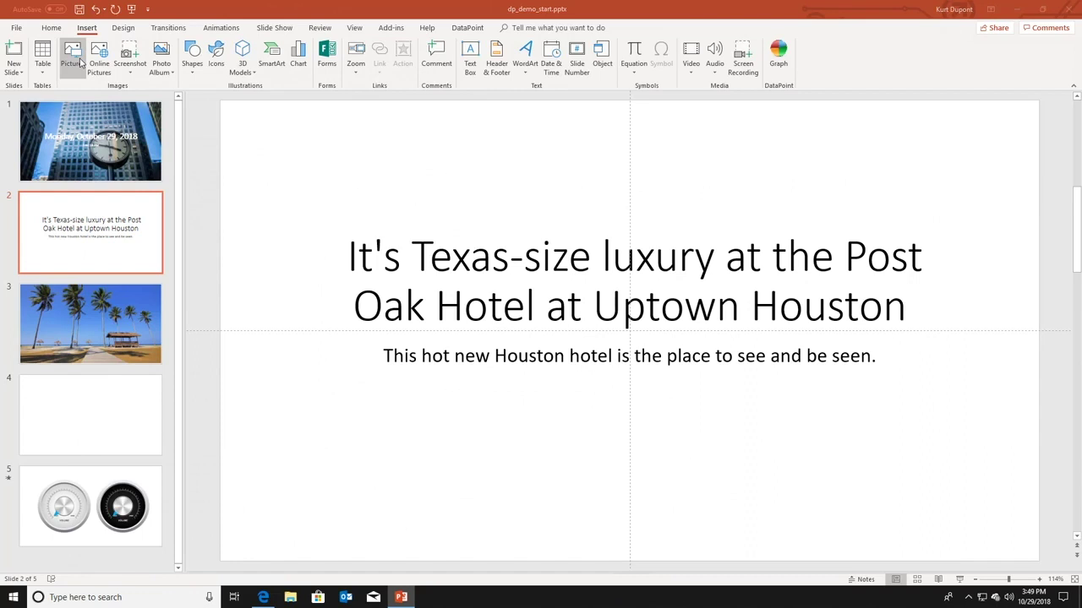
pyautogui.click(73, 57)
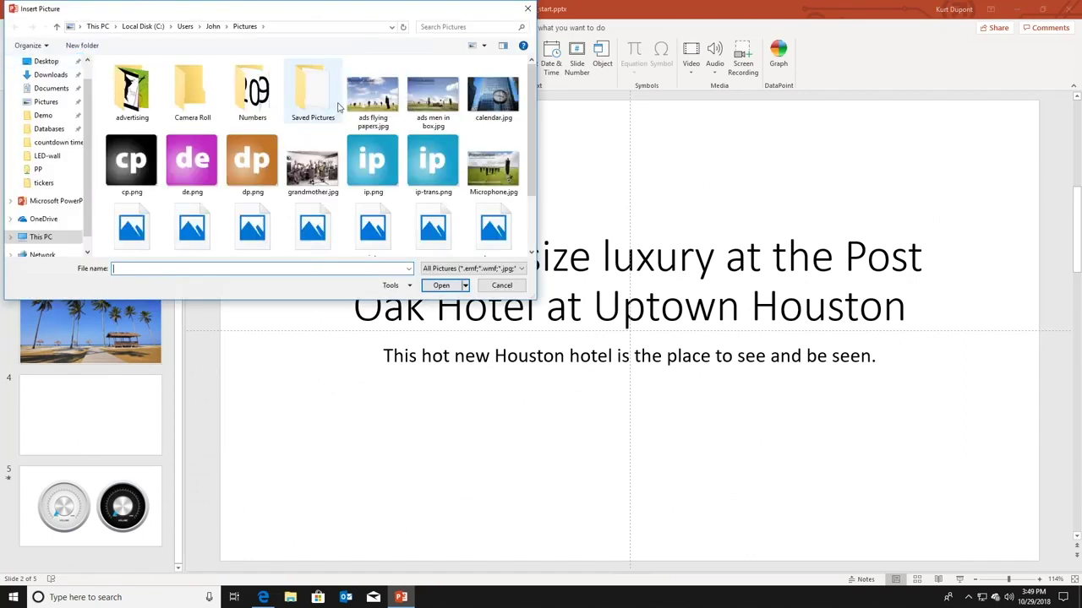
pyautogui.doubleClick(327, 186)
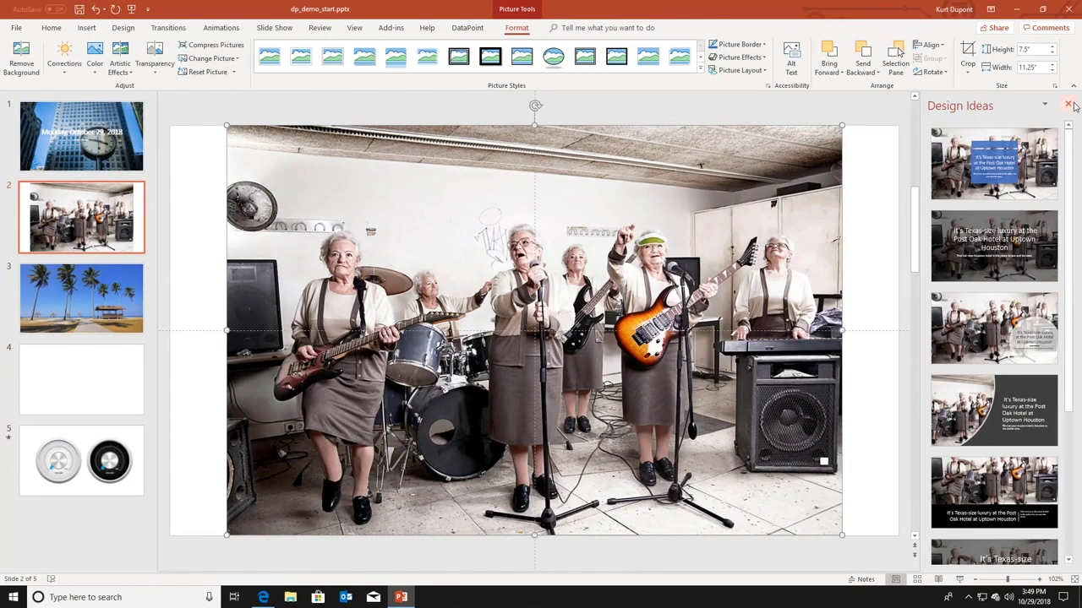
pyautogui.click(1069, 105)
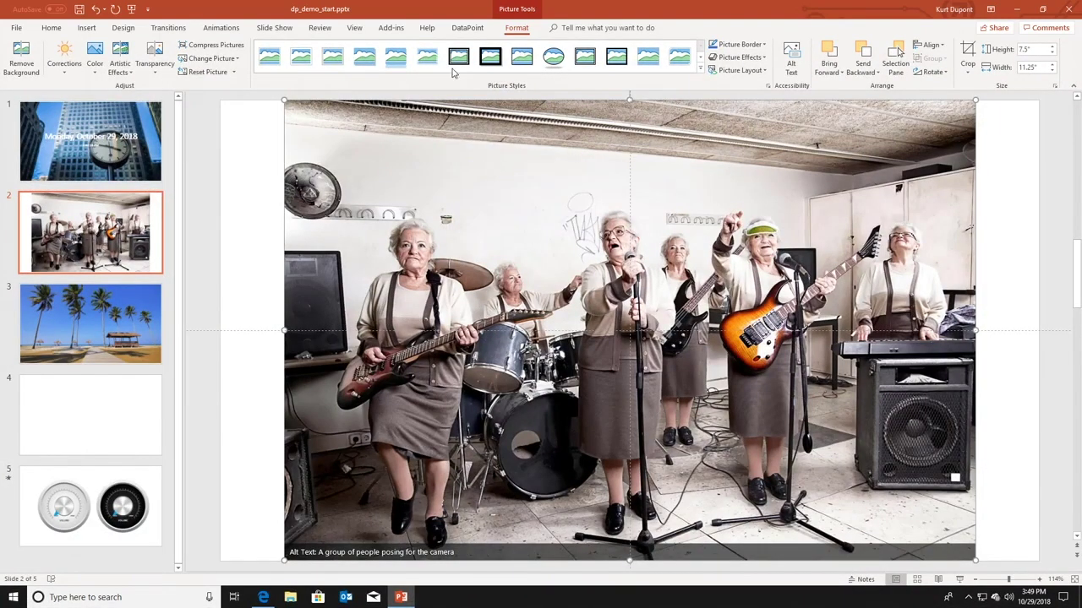
# Step: Convert the inserted picture into a DataPoint picture linked to the ThumbnailUrl column of the Travel info feed
pyautogui.click(467, 28)
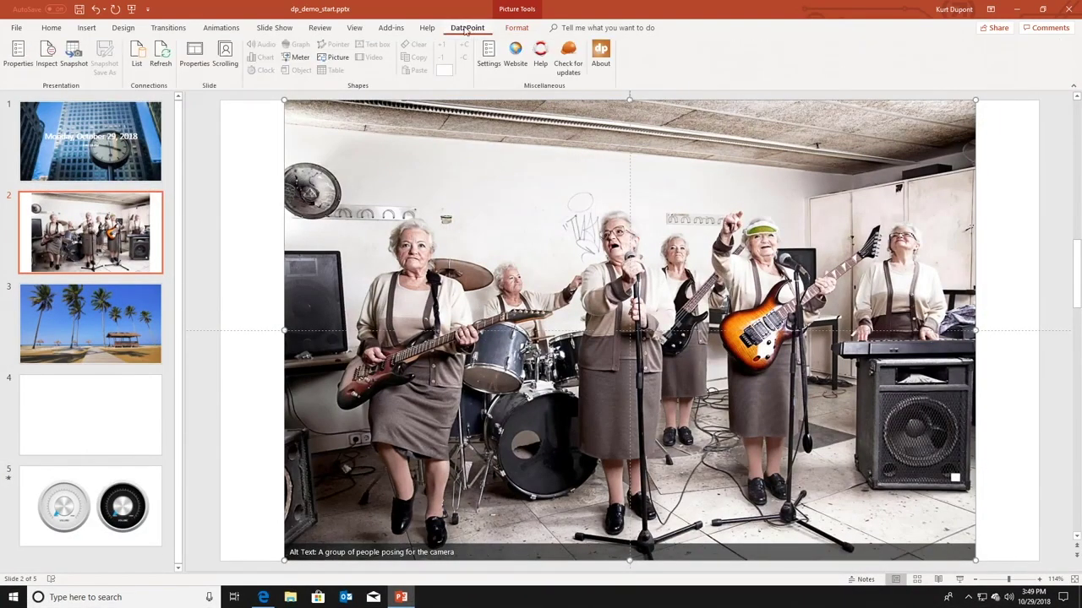
pyautogui.click(330, 57)
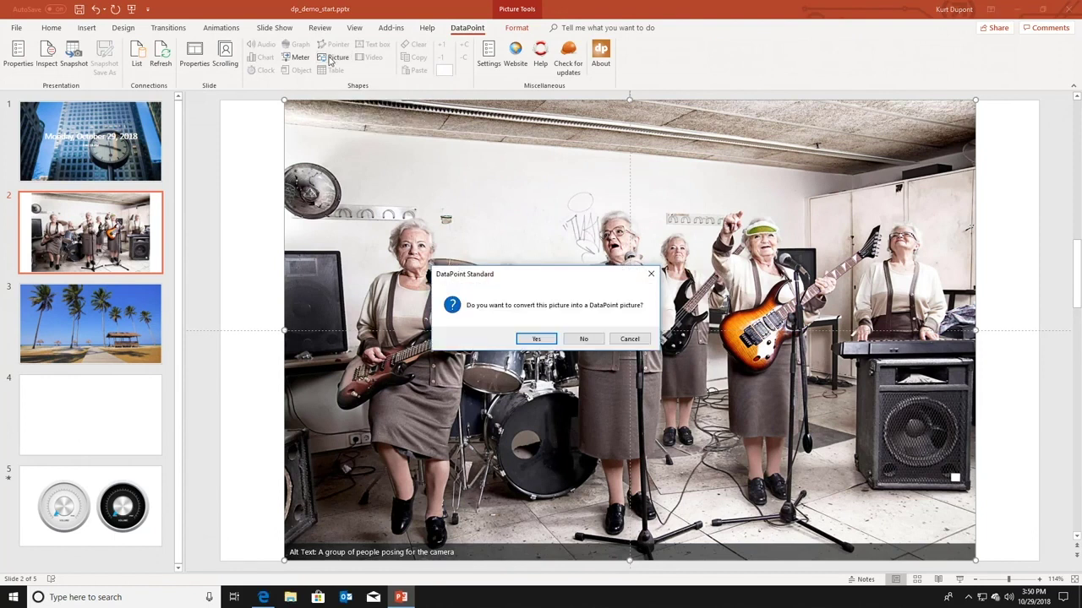
pyautogui.click(534, 339)
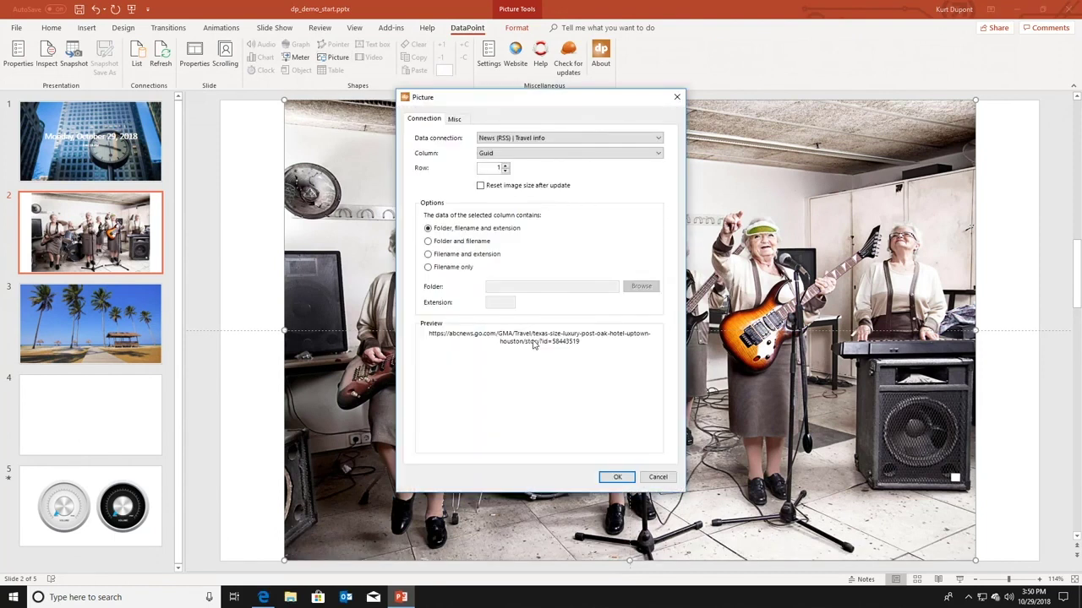
pyautogui.click(536, 161)
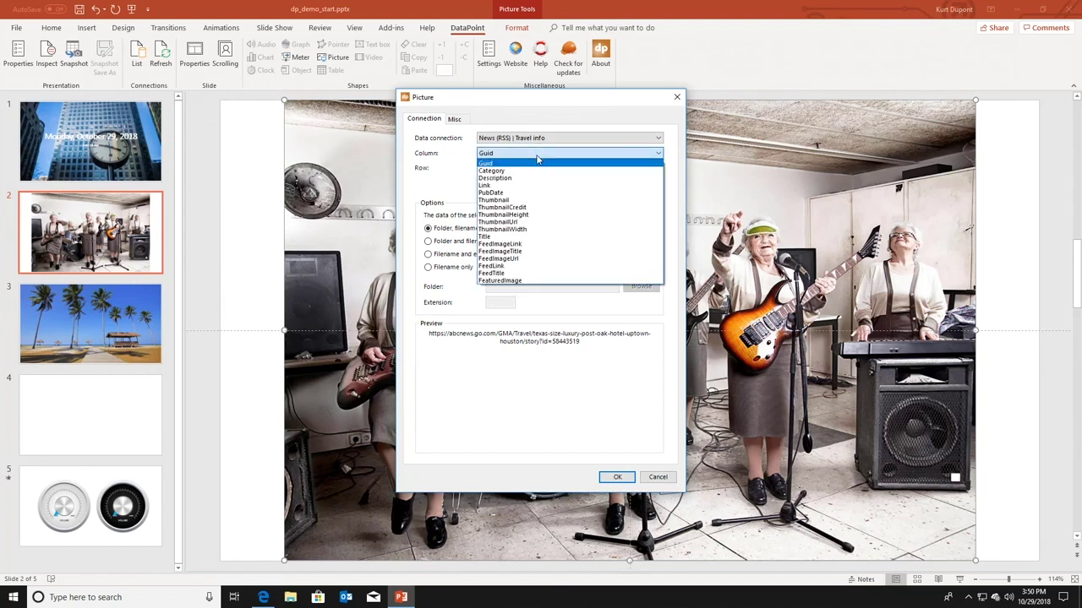
pyautogui.click(529, 223)
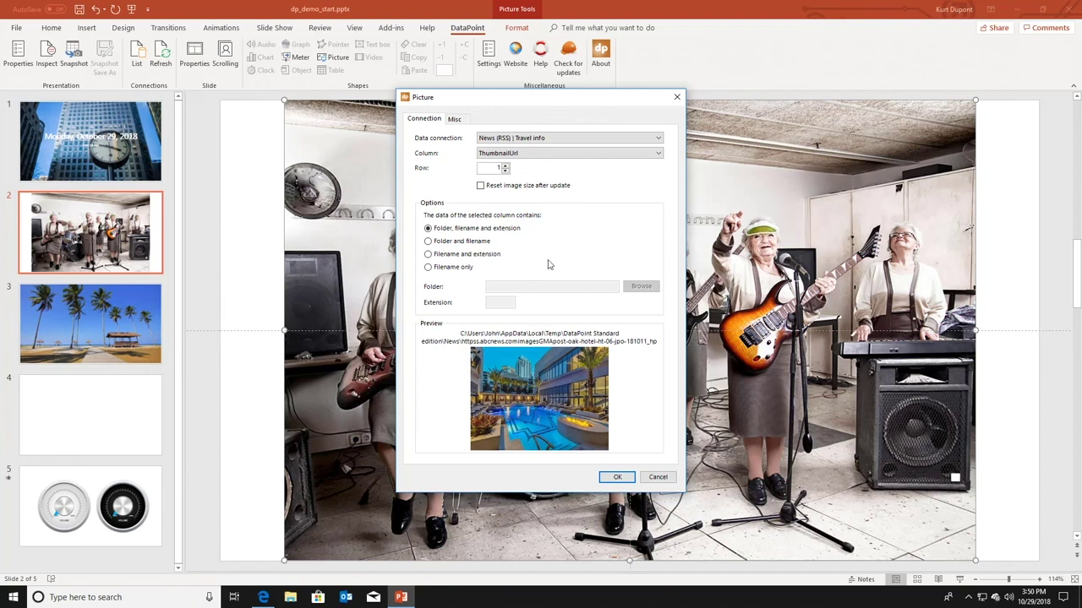
pyautogui.click(616, 477)
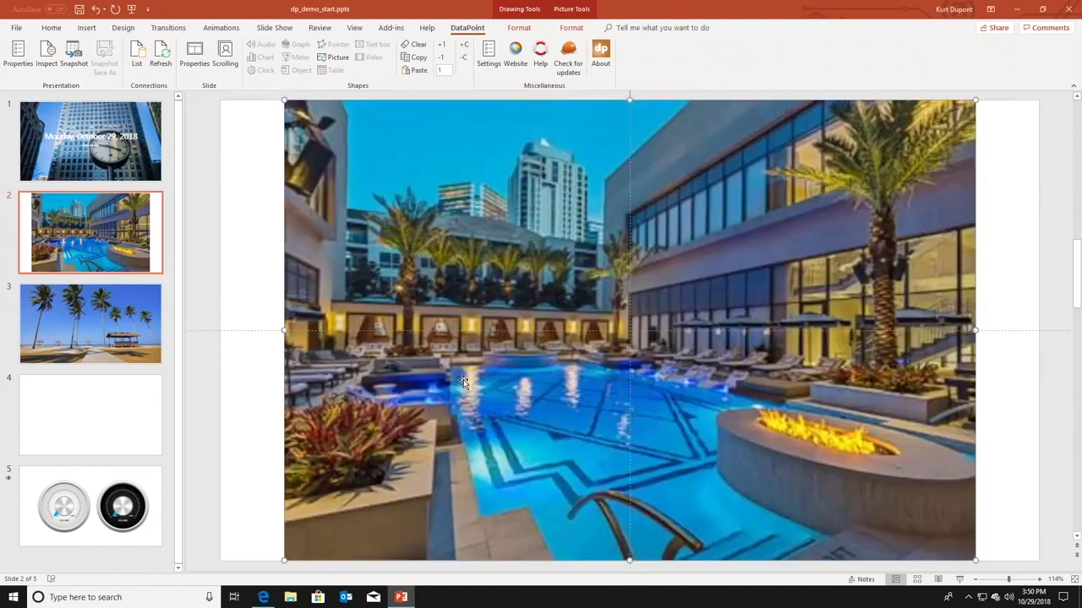
# Step: Stretch the linked picture on both sides to the slide's full width and send it behind the title and subtitle
pyautogui.moveTo(286, 330); pyautogui.dragTo(218, 330)
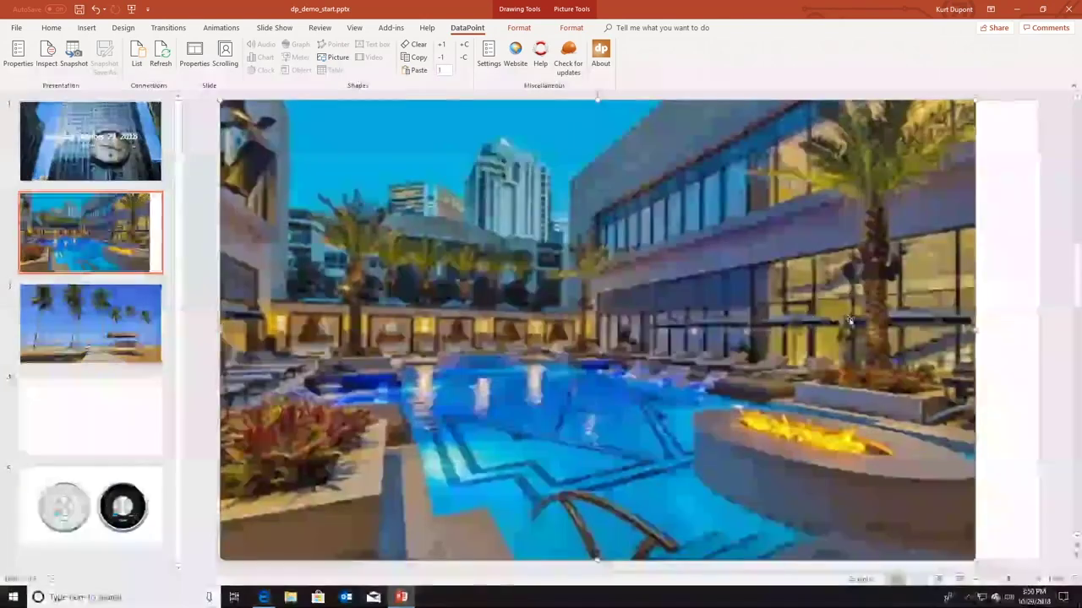
pyautogui.moveTo(976, 328); pyautogui.dragTo(1038, 324)
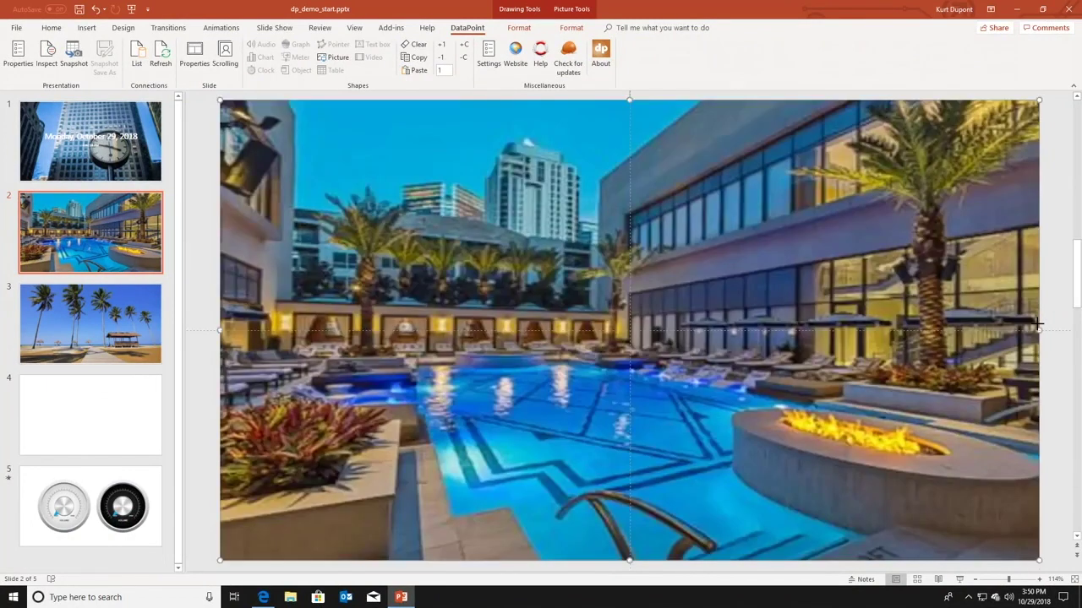
pyautogui.rightClick(844, 296)
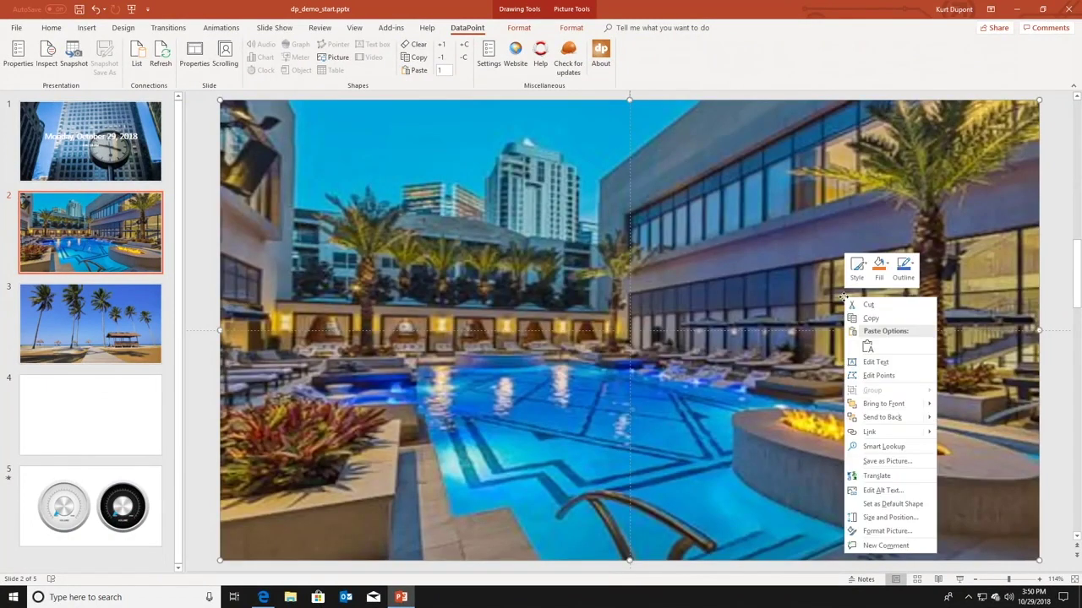
pyautogui.click(876, 416)
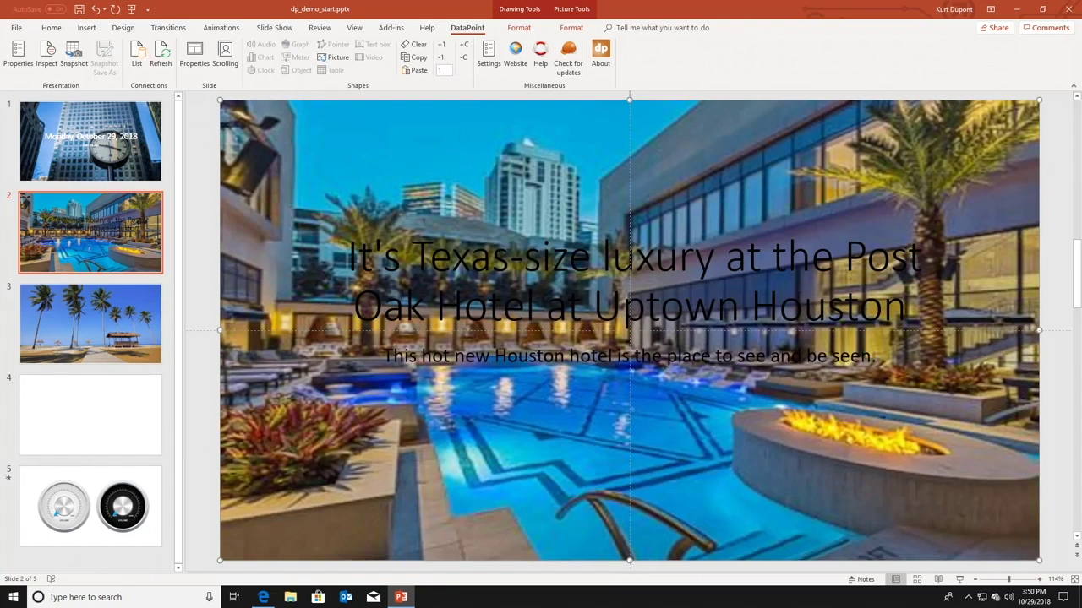
# Step: Select slide 2's title and subtitle together and make their text white and bold
pyautogui.click(781, 176)
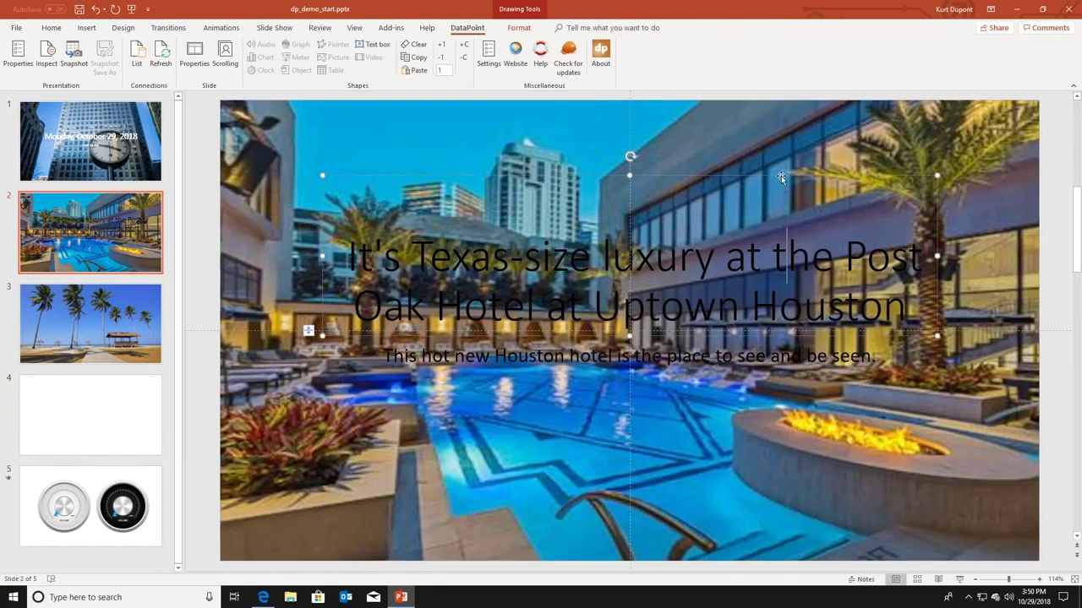
pyautogui.keyDown('shift'); pyautogui.click(723, 353); pyautogui.keyUp('shift')
pyautogui.click(51, 28)
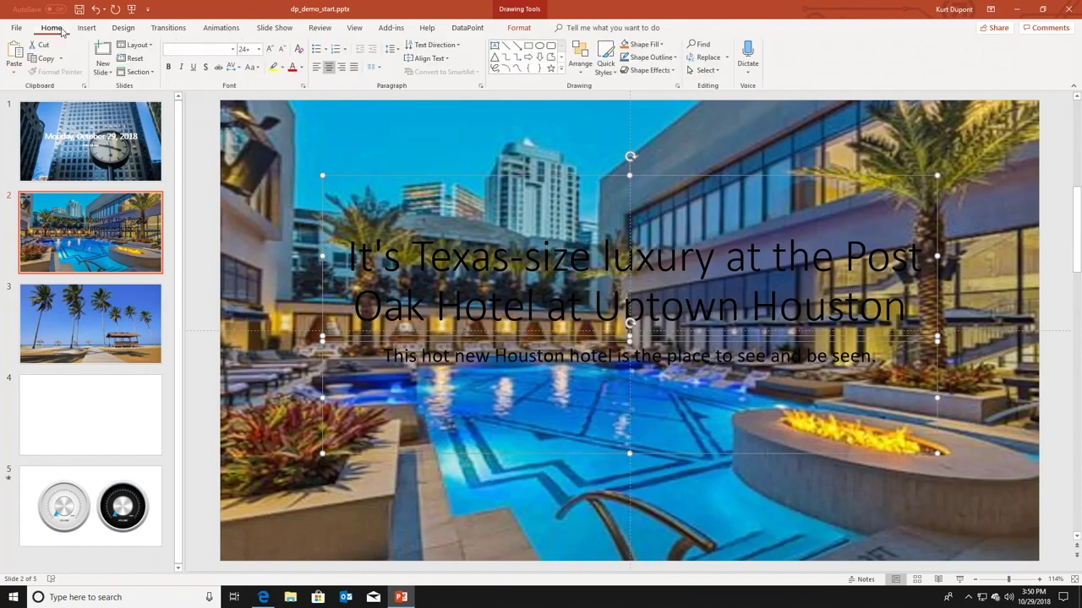
pyautogui.click(301, 68)
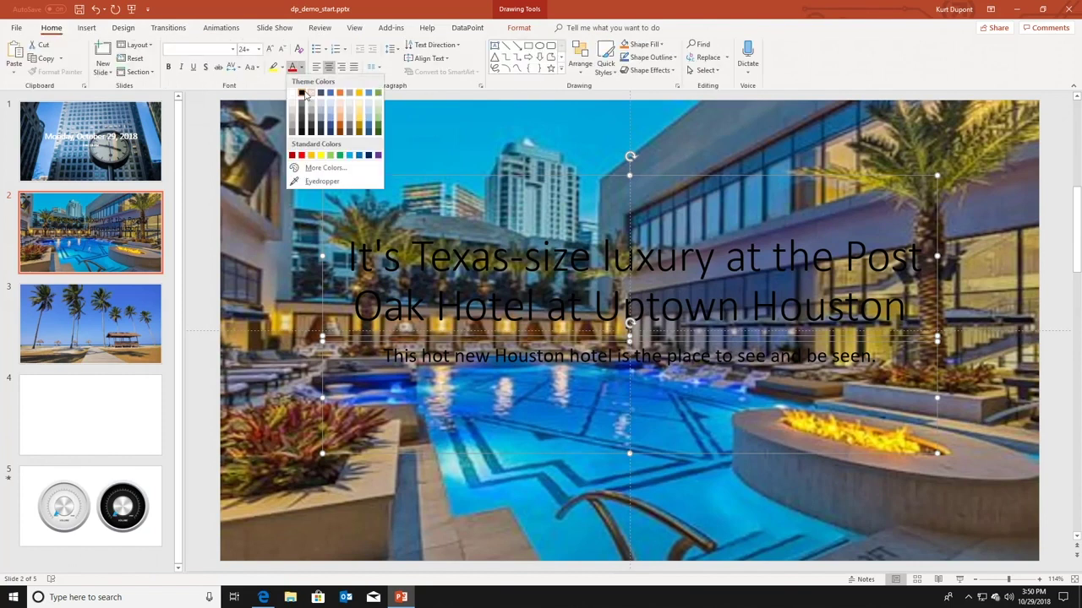
pyautogui.click(299, 93)
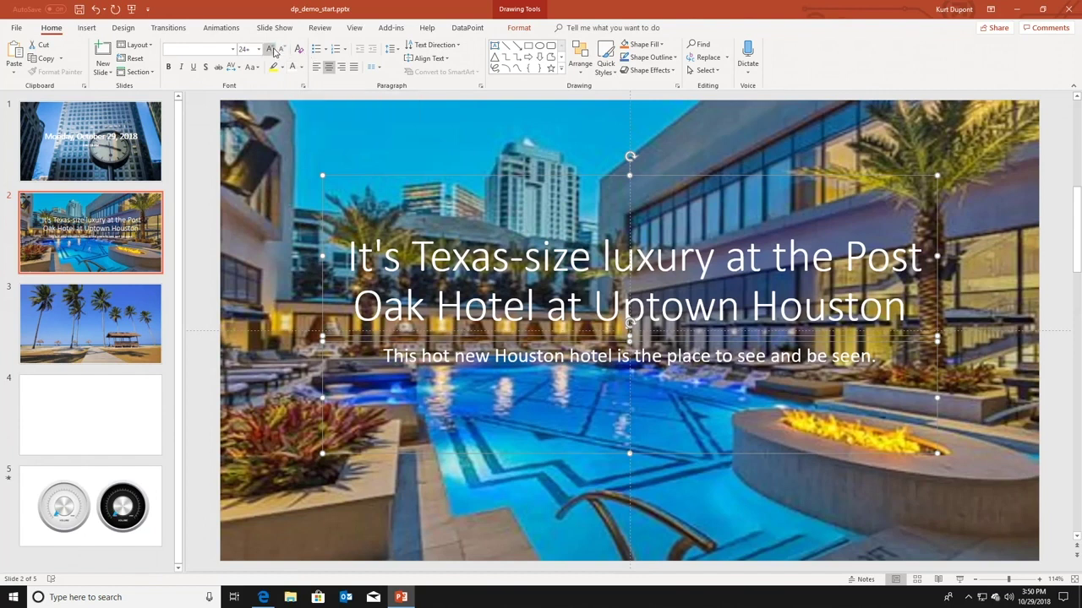
pyautogui.click(168, 68)
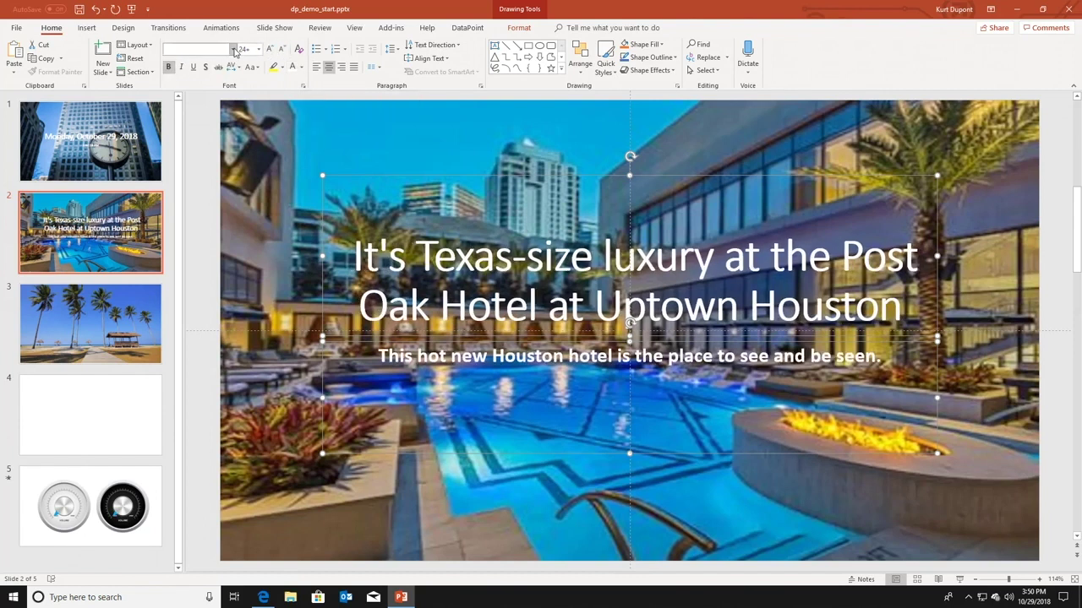
# Step: Set the font of the selected title and subtitle to Lato Black
pyautogui.click(233, 49)
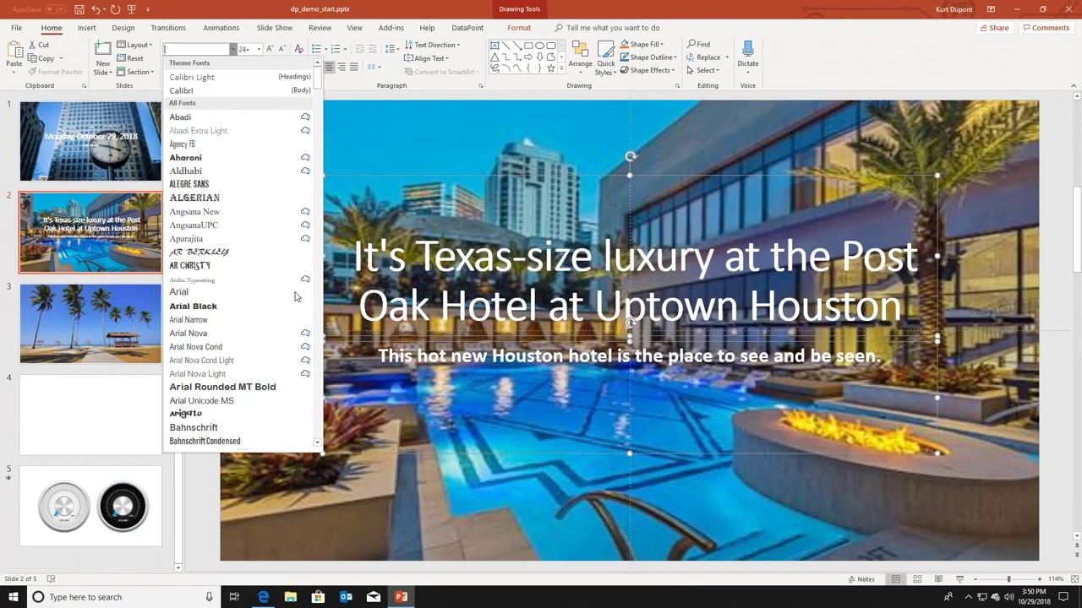
pyautogui.scroll(-20, 317, 304)
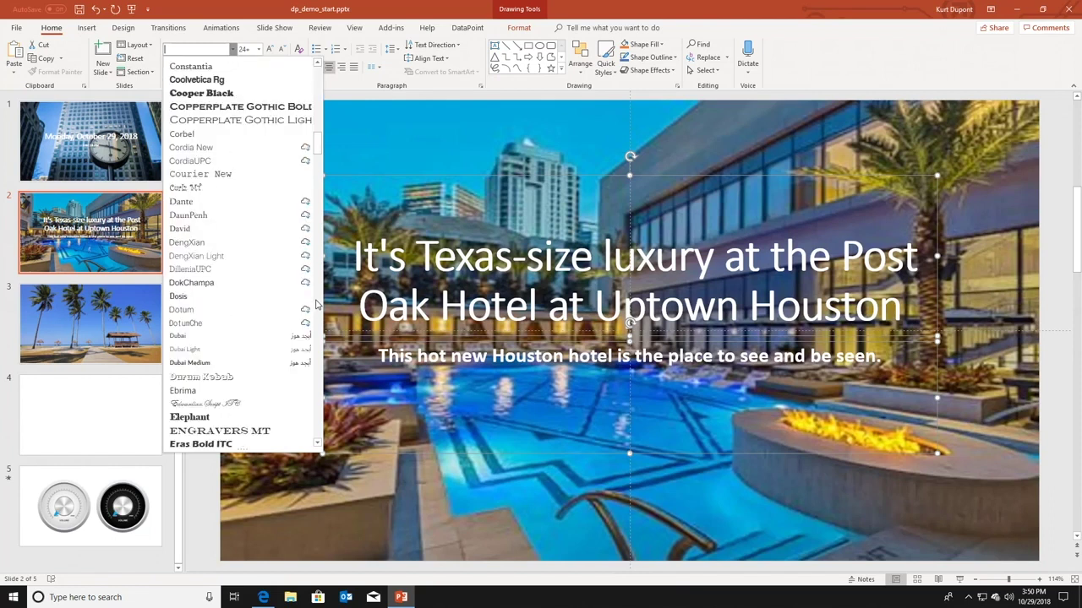
pyautogui.scroll(-15, 317, 304)
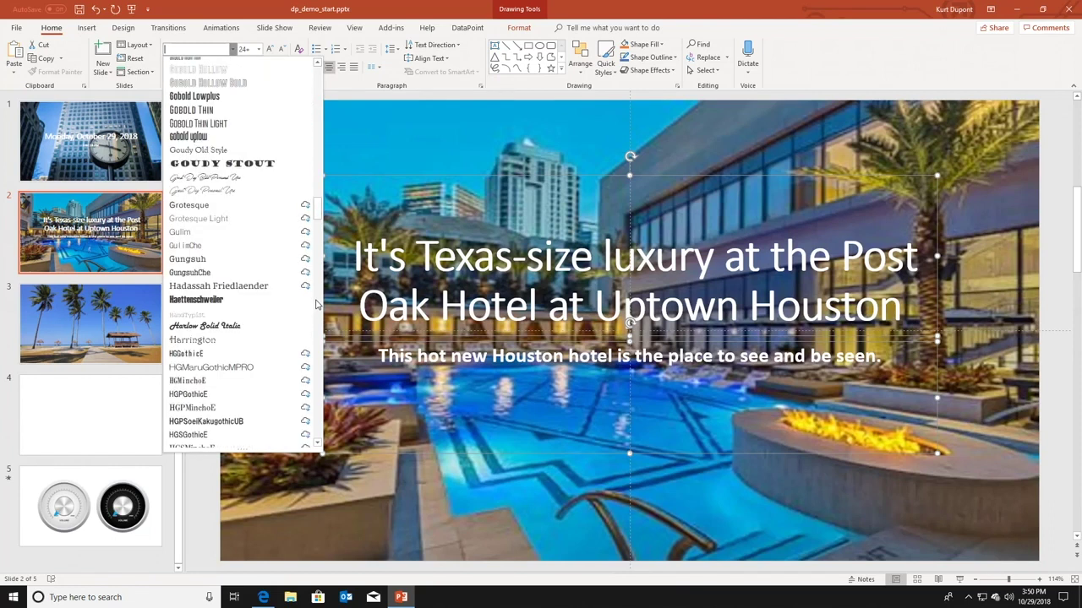
pyautogui.scroll(-9, 317, 304)
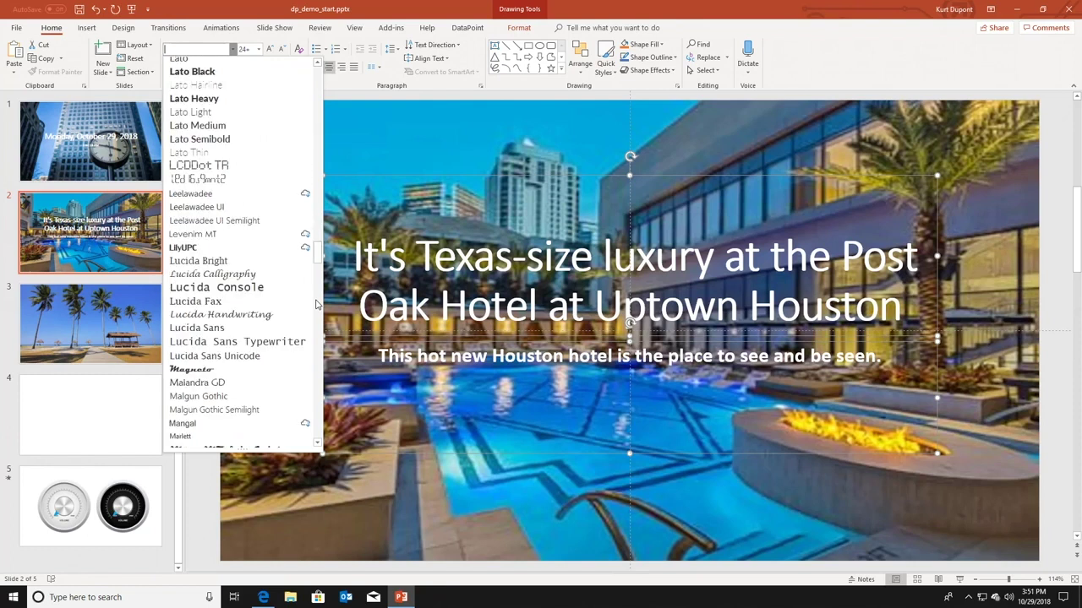
pyautogui.click(194, 72)
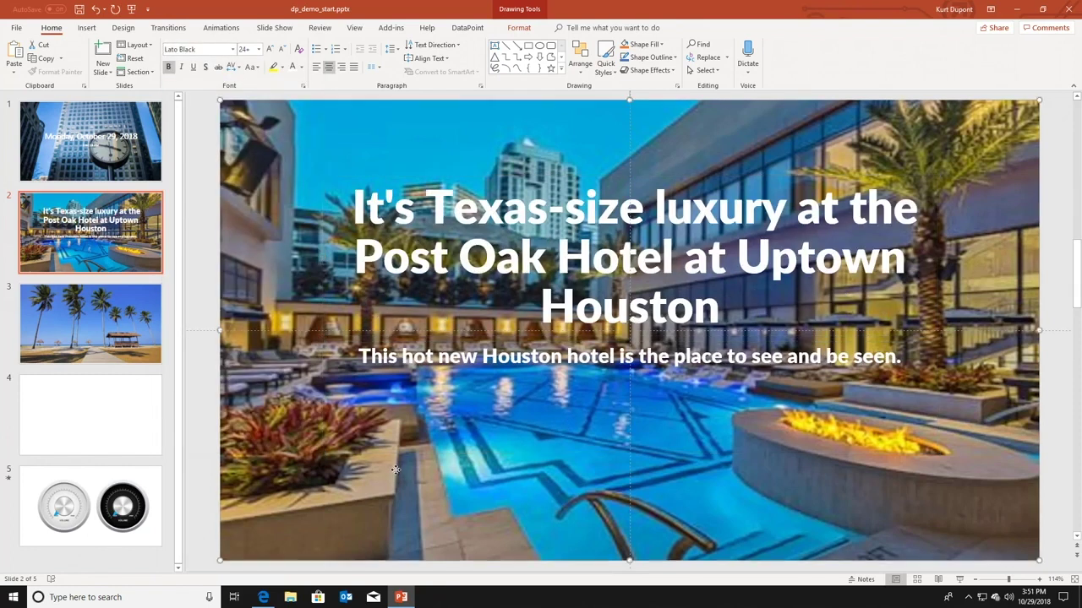
# Step: Enable slide scrolling on slide 2 for the Travel info news connection
pyautogui.click(414, 434)
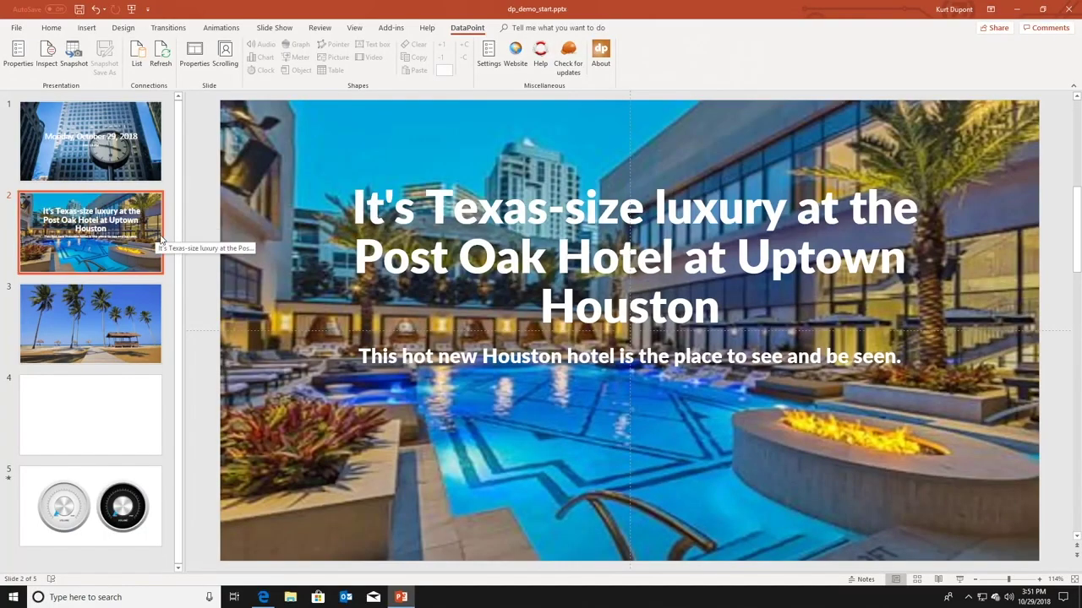
pyautogui.click(226, 67)
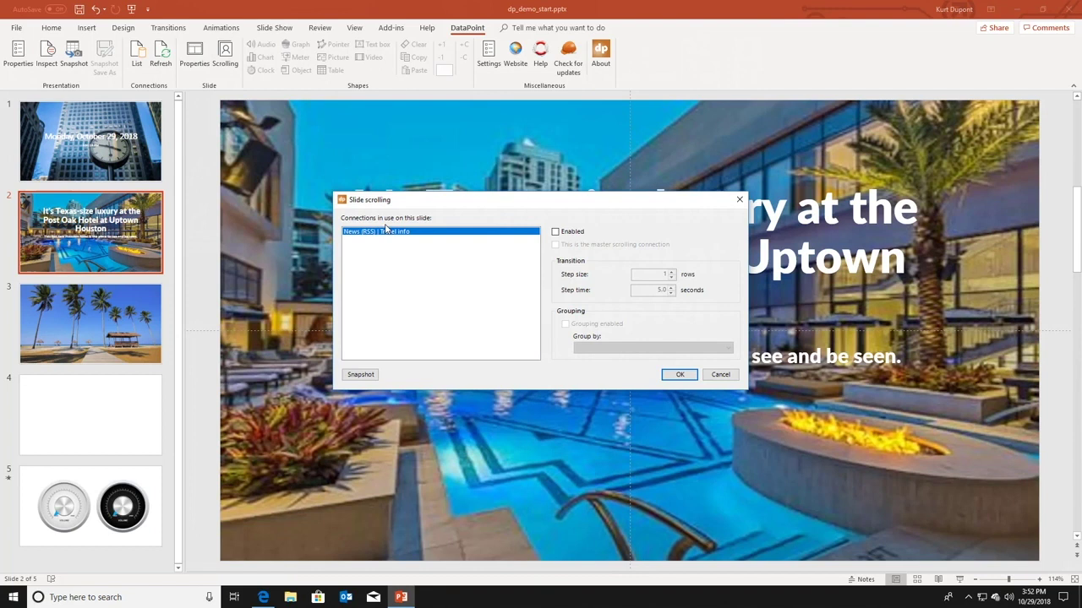
pyautogui.click(582, 233)
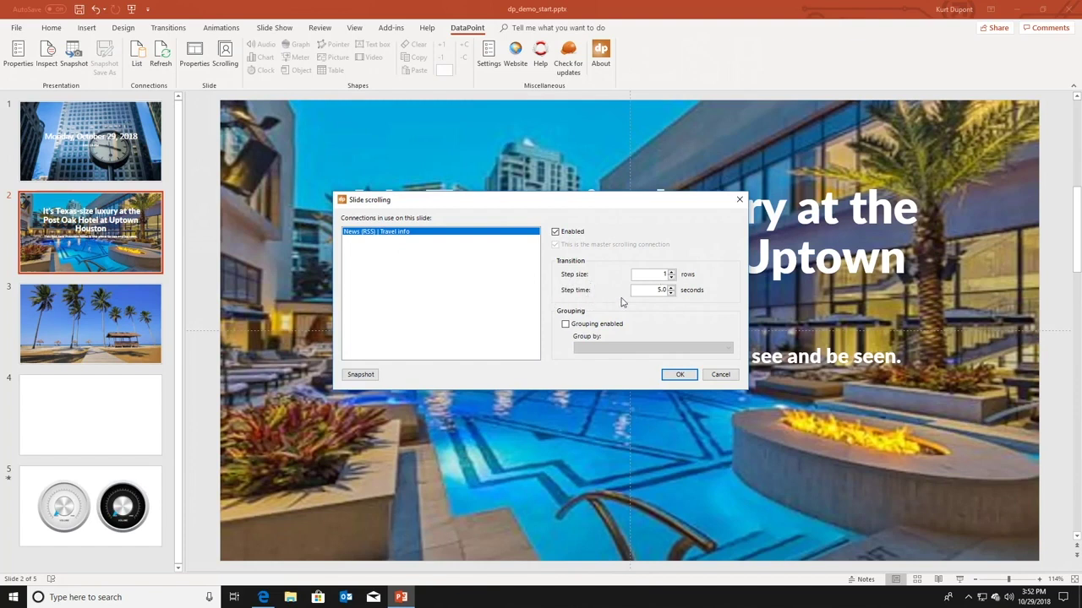
pyautogui.click(682, 375)
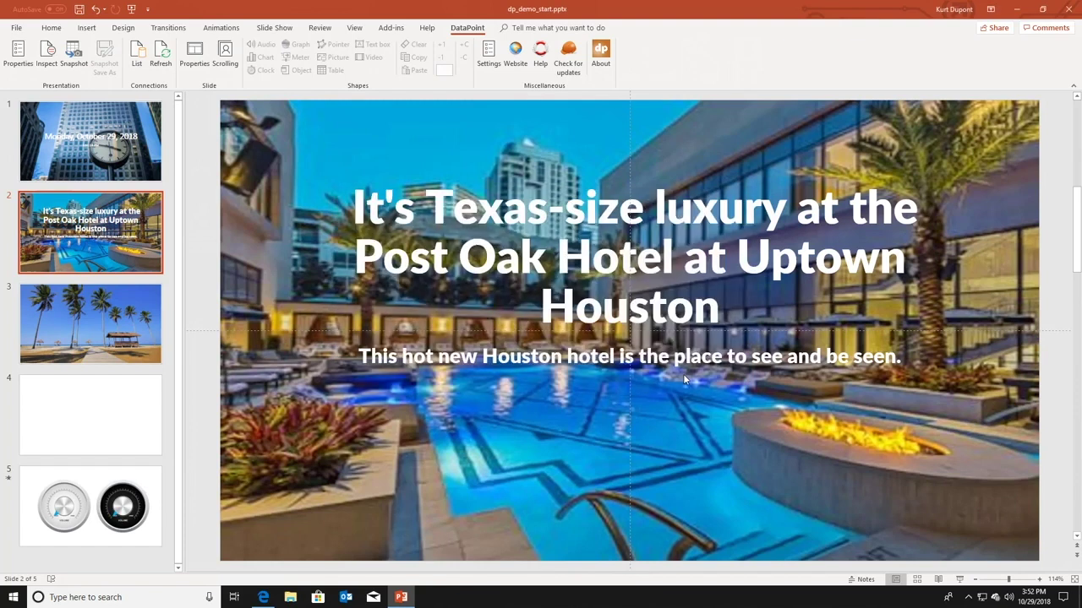
# Step: Go to slide 3 and add a Weather by Yahoo query to the DataPoint connections for location San Diego, Ca
pyautogui.click(129, 158)
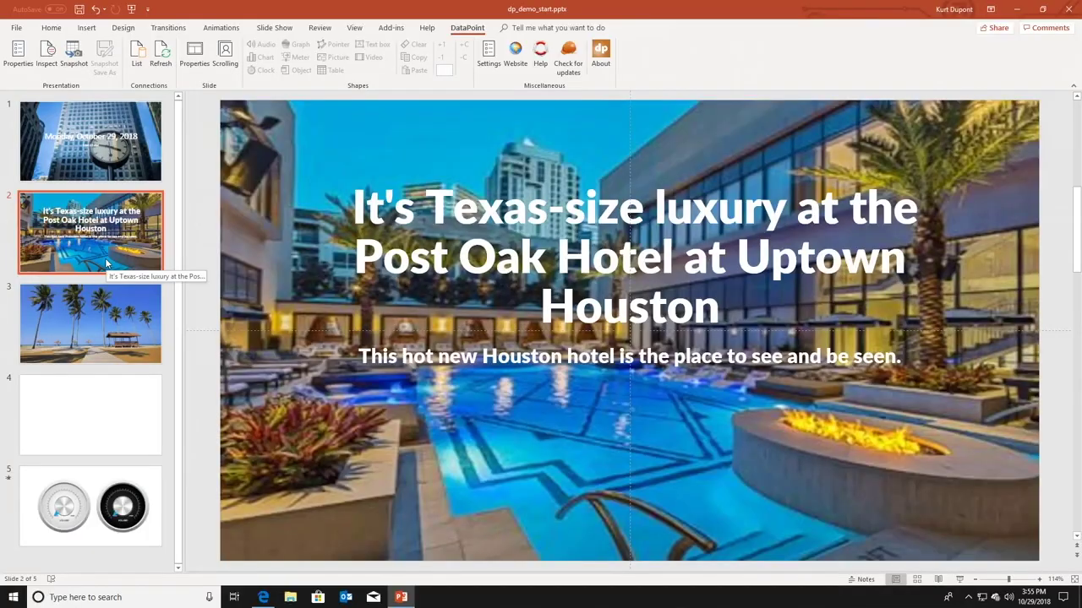
pyautogui.press('Down')
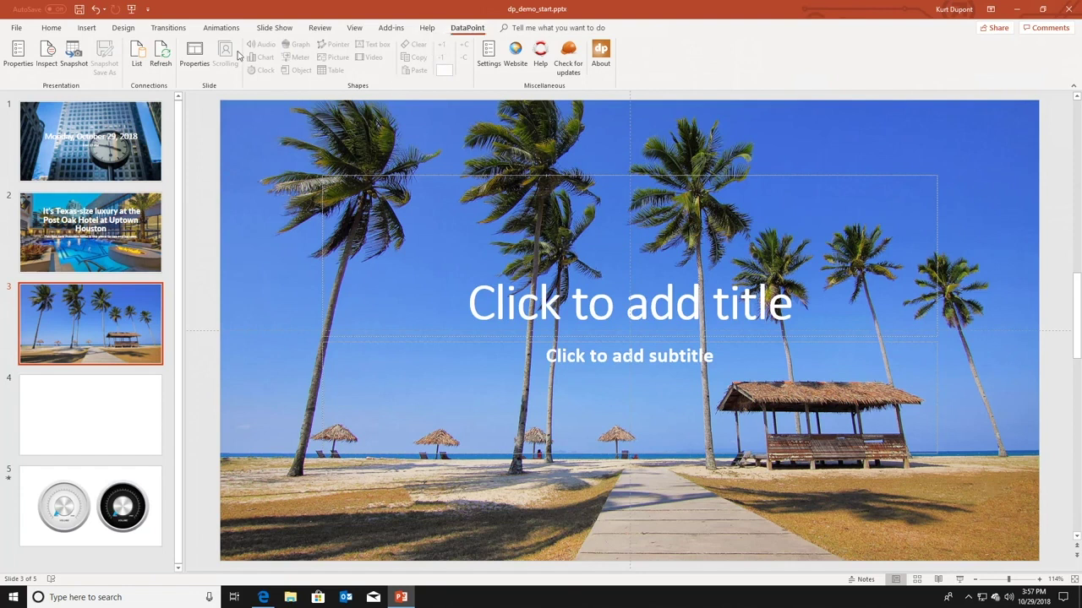
pyautogui.click(136, 58)
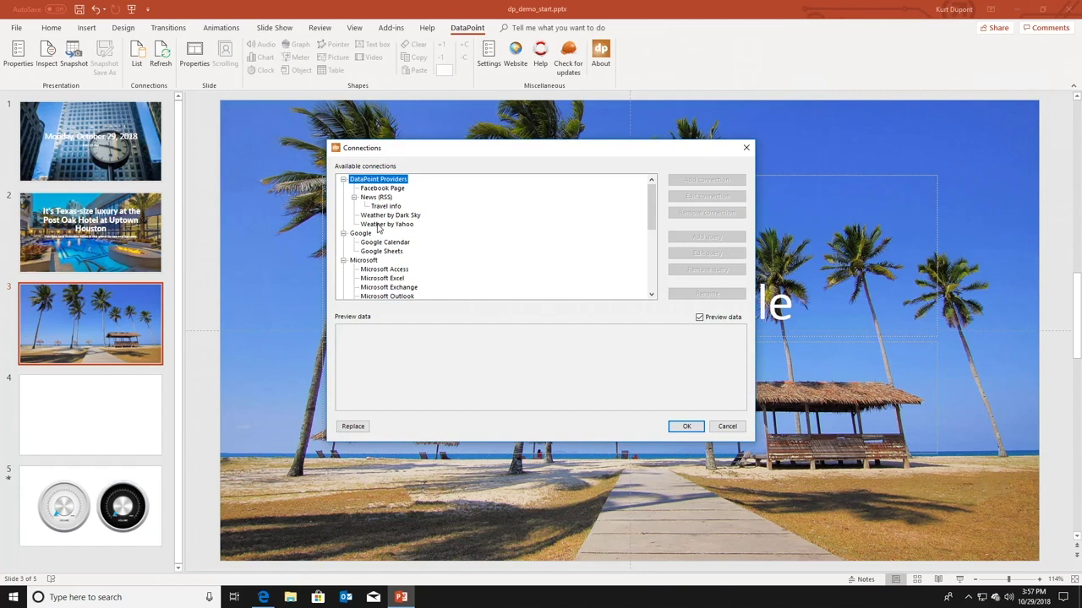
pyautogui.click(378, 225)
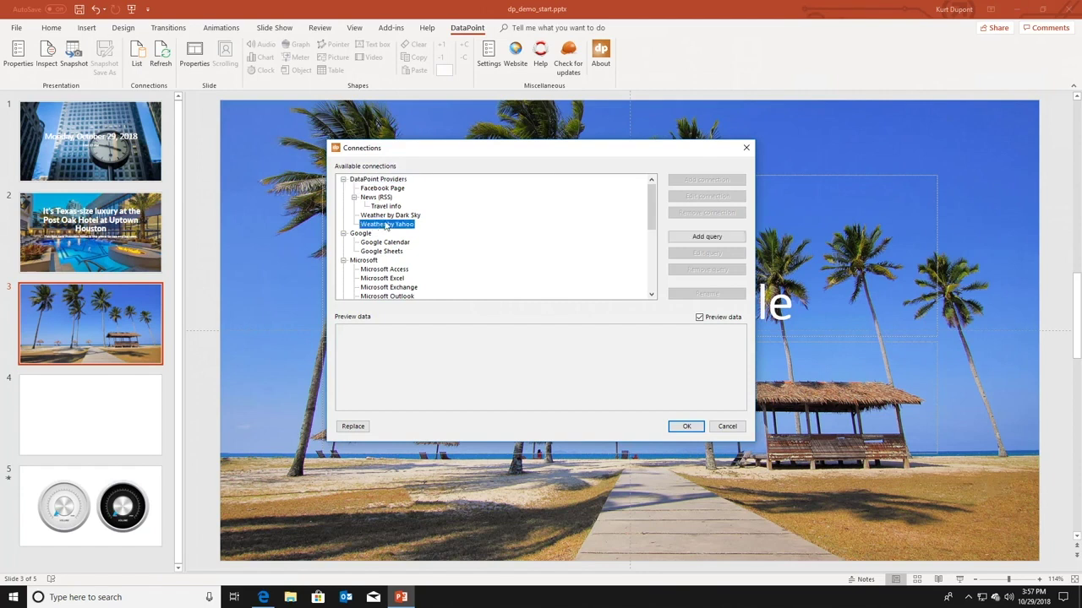
pyautogui.click(710, 240)
pyautogui.click(712, 247)
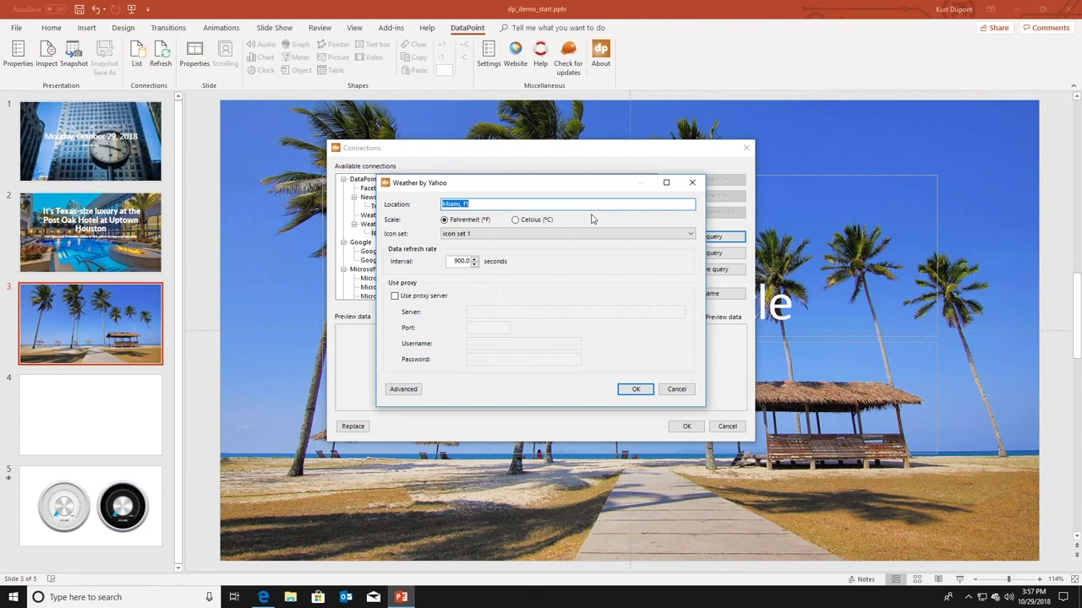
pyautogui.write('San Diego, Ca')
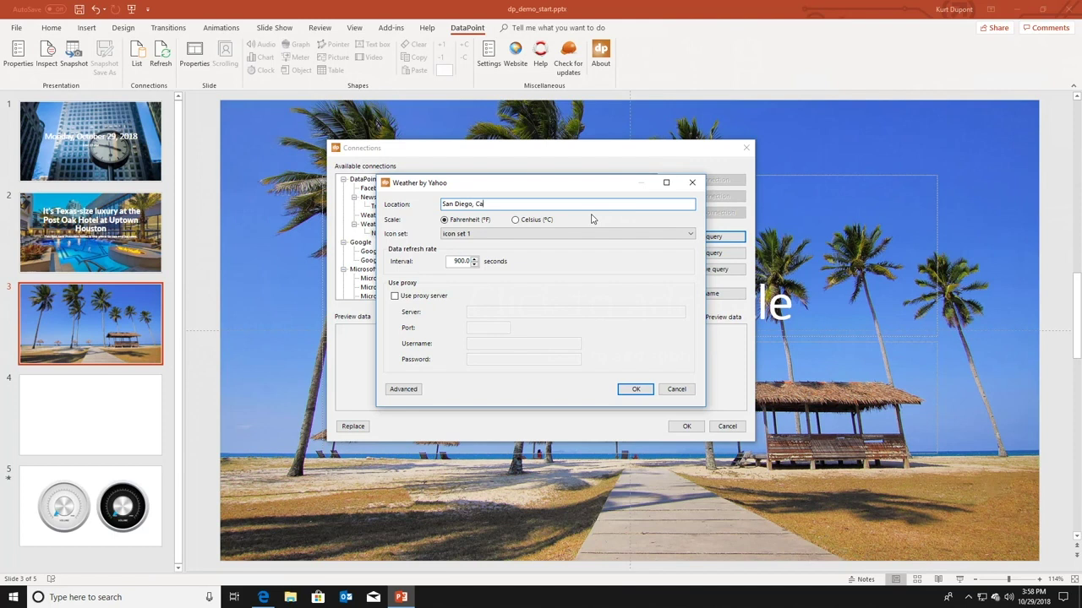
pyautogui.click(494, 235)
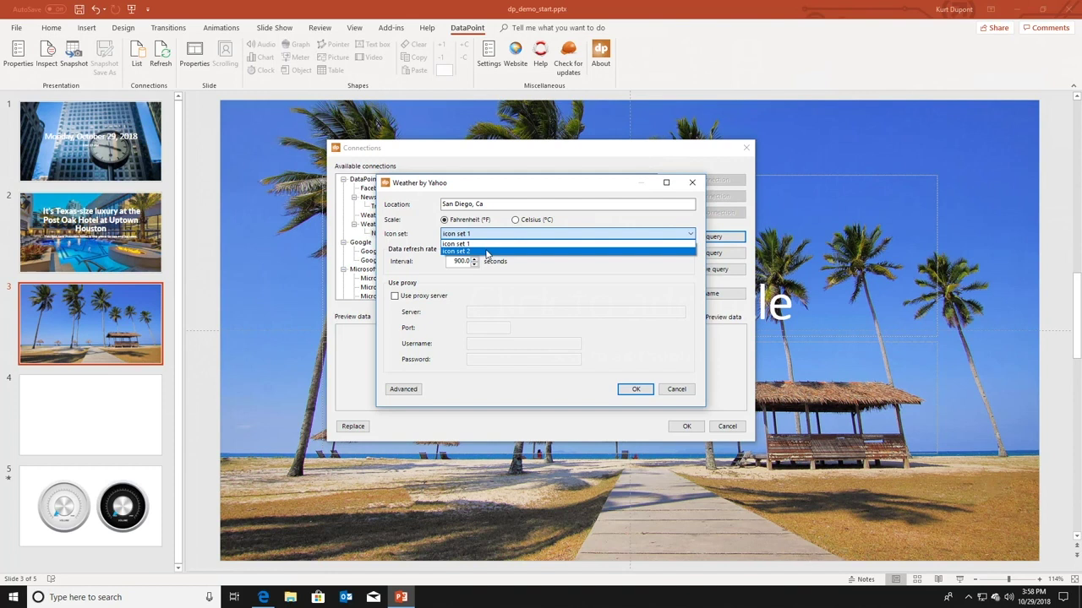
pyautogui.click(528, 271)
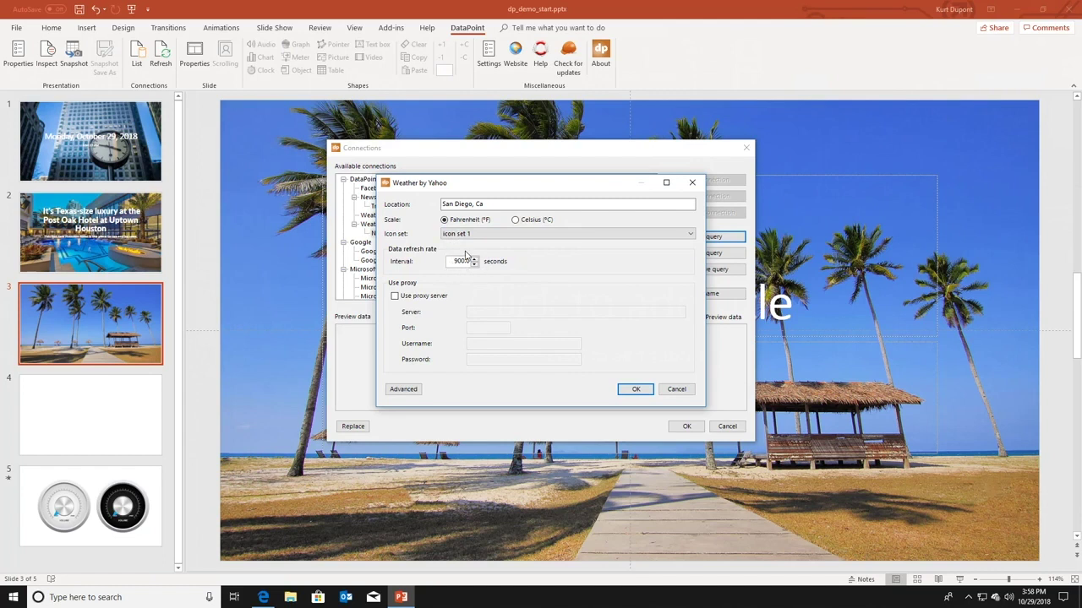
pyautogui.click(636, 389)
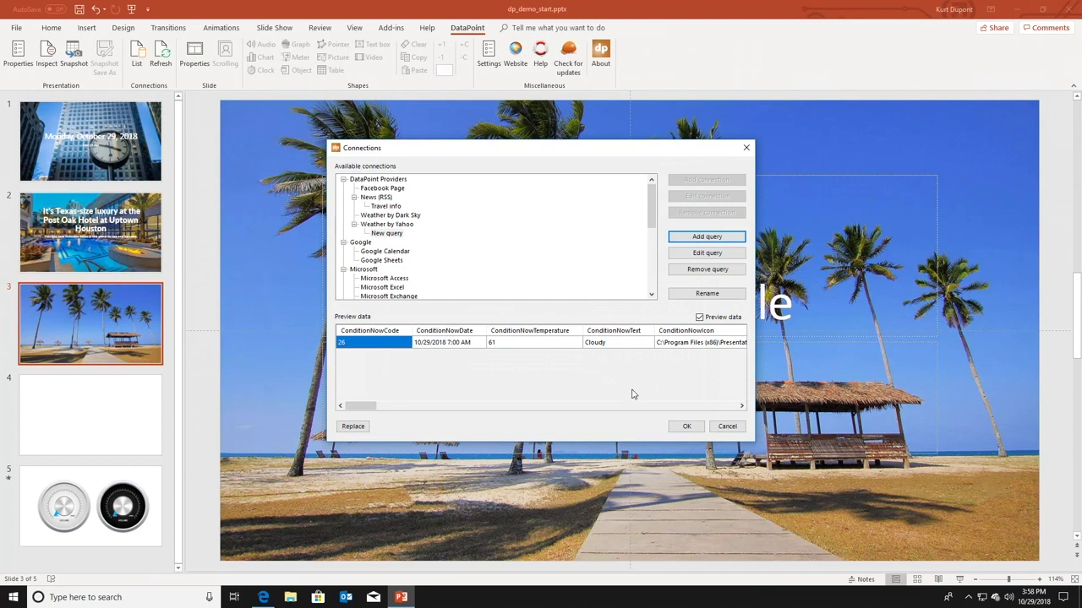
# Step: Rename the new Yahoo weather query as San Diego and close the connections list
pyautogui.click(696, 293)
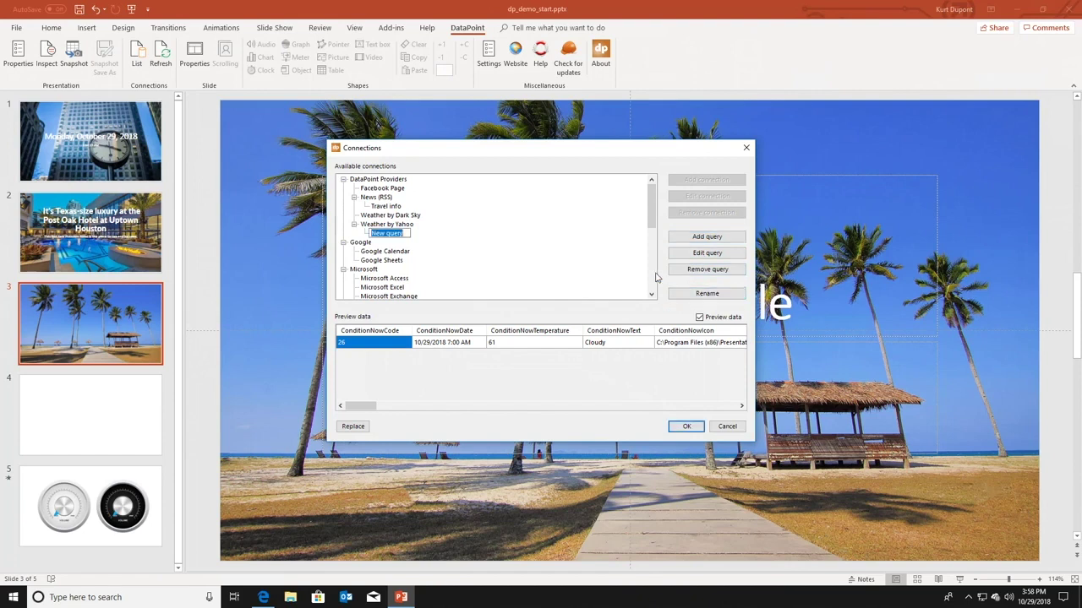
pyautogui.write('San Diego')
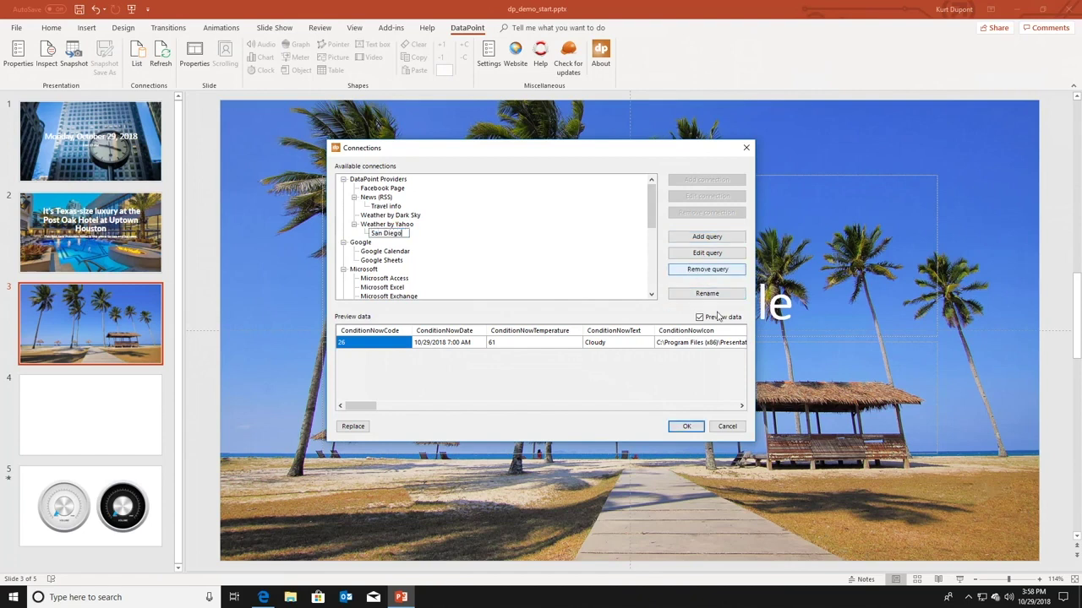
pyautogui.click(687, 427)
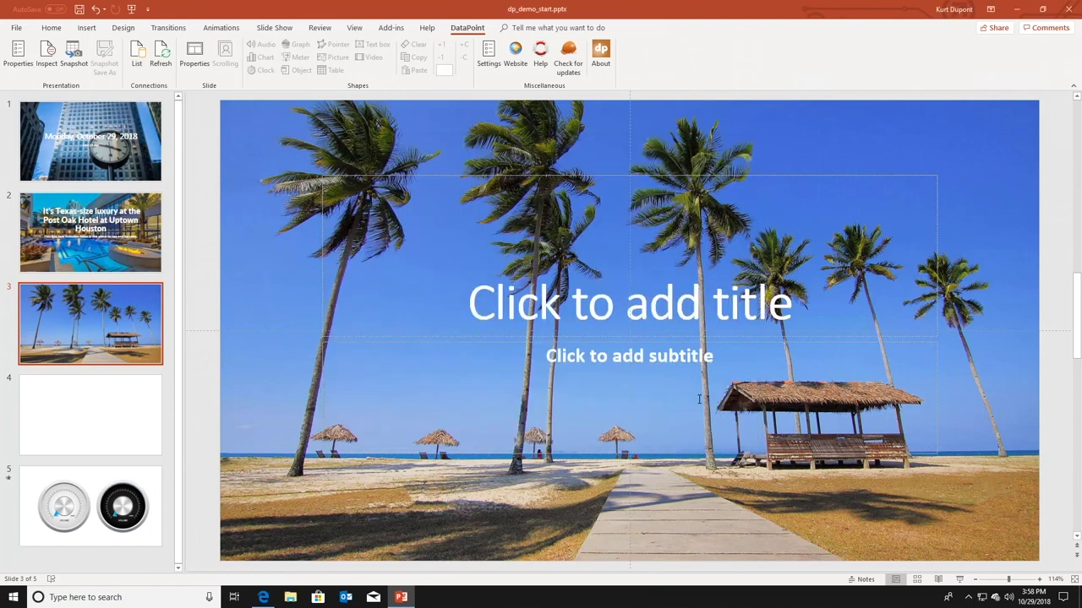
# Step: Link slide 3's title as a DataPoint text box to the ConditionNowTemperature column of the San Diego weather query
pyautogui.click(672, 300)
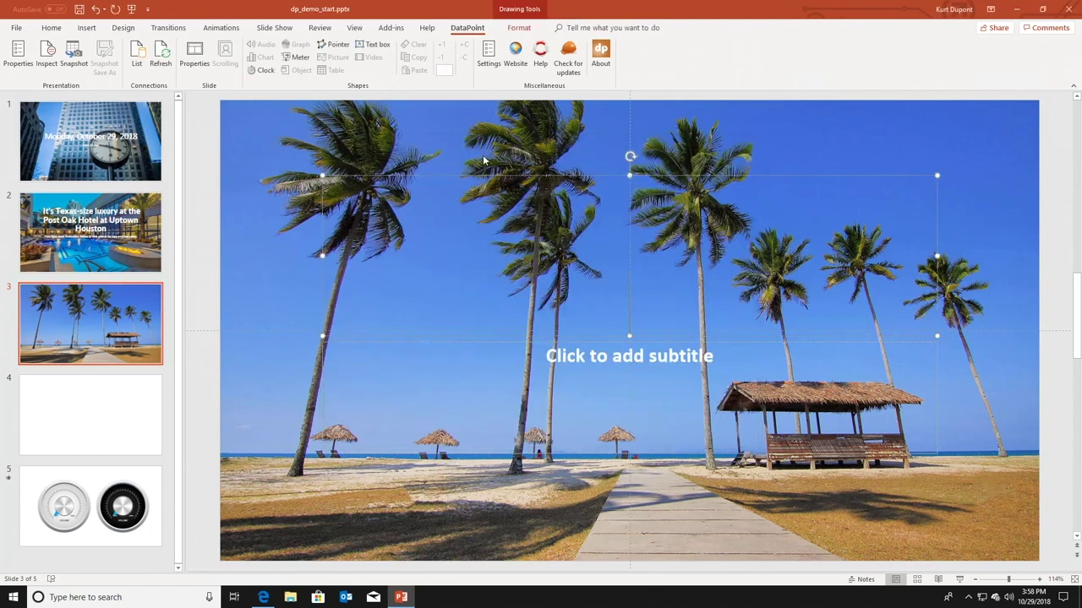
pyautogui.click(379, 49)
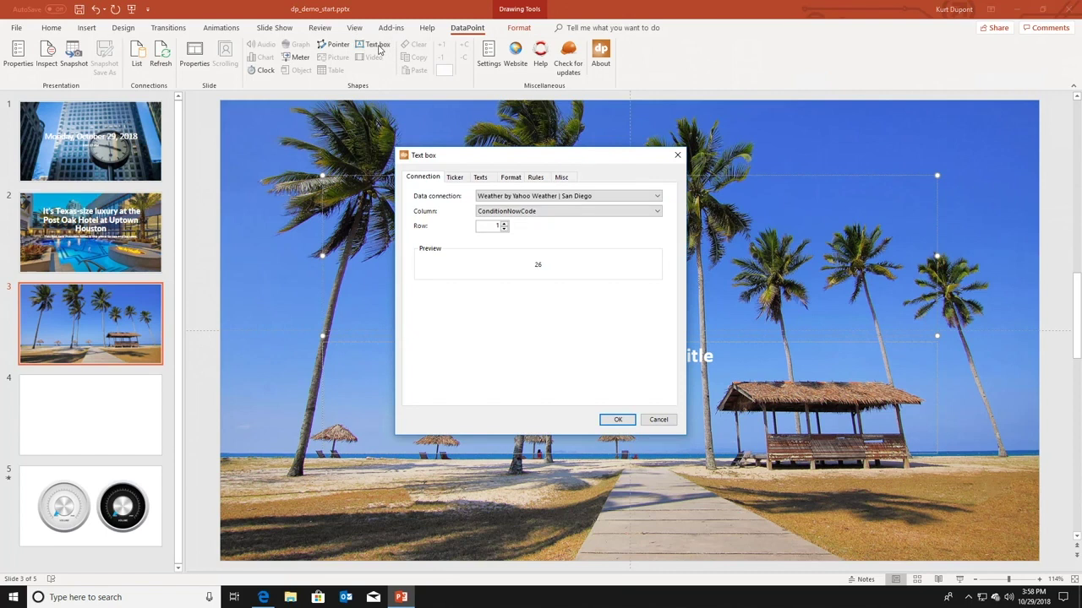
pyautogui.click(514, 196)
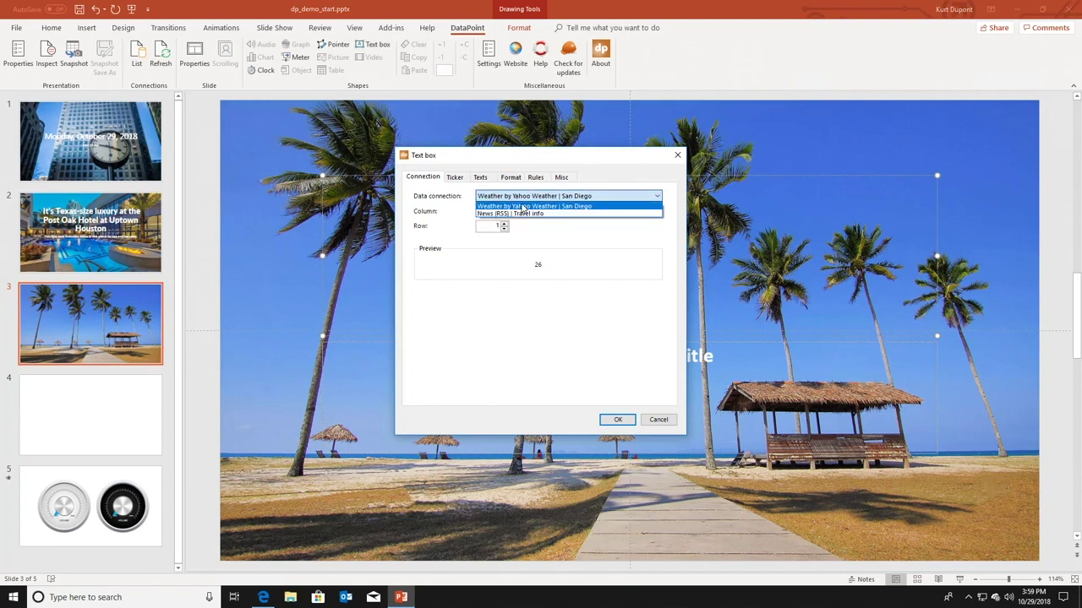
pyautogui.click(523, 207)
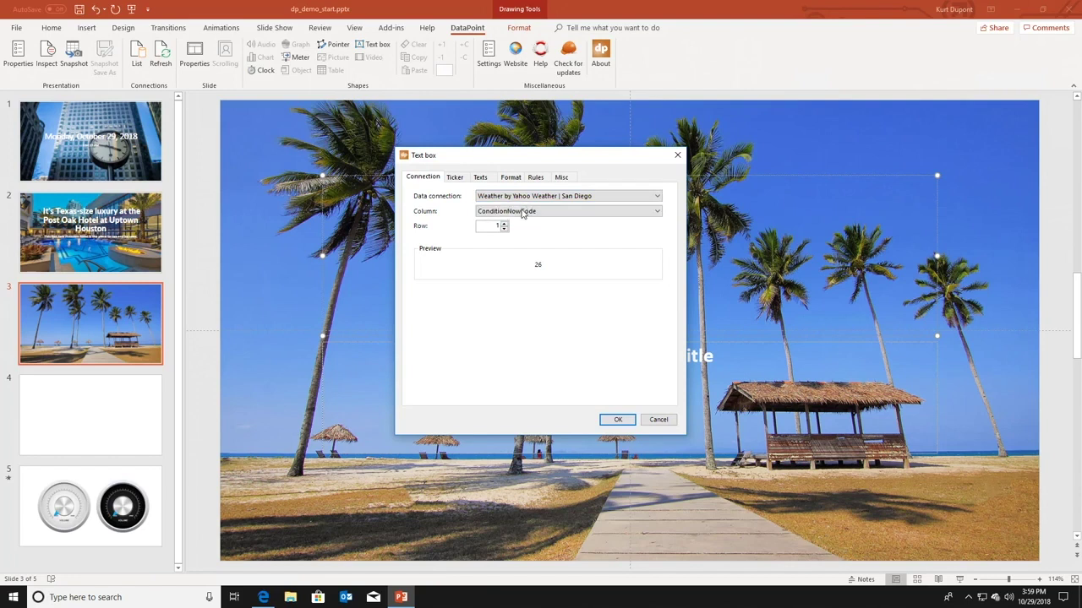
pyautogui.click(524, 211)
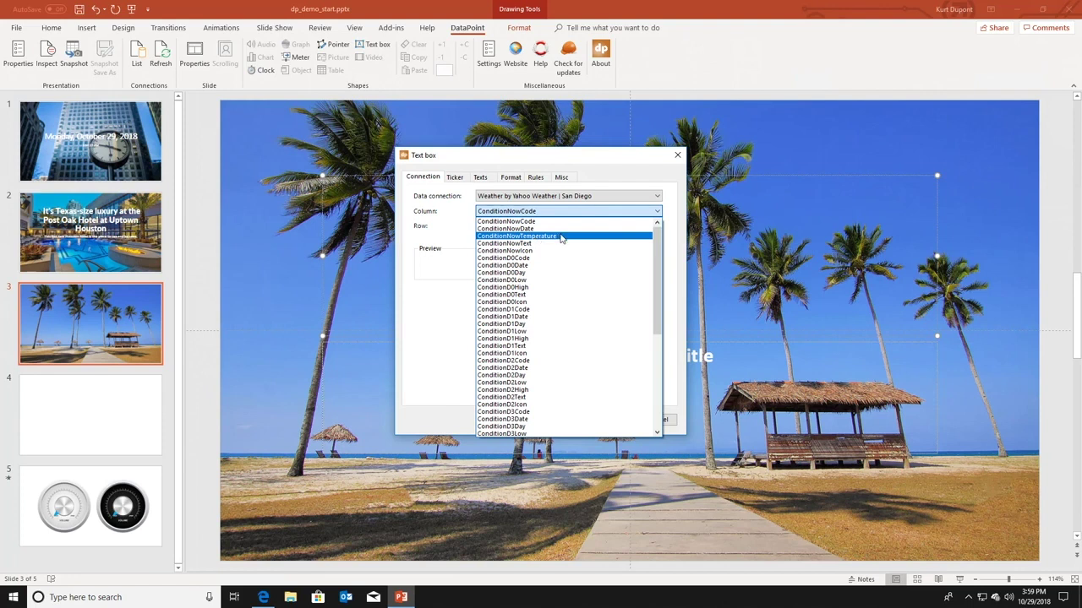
pyautogui.click(561, 235)
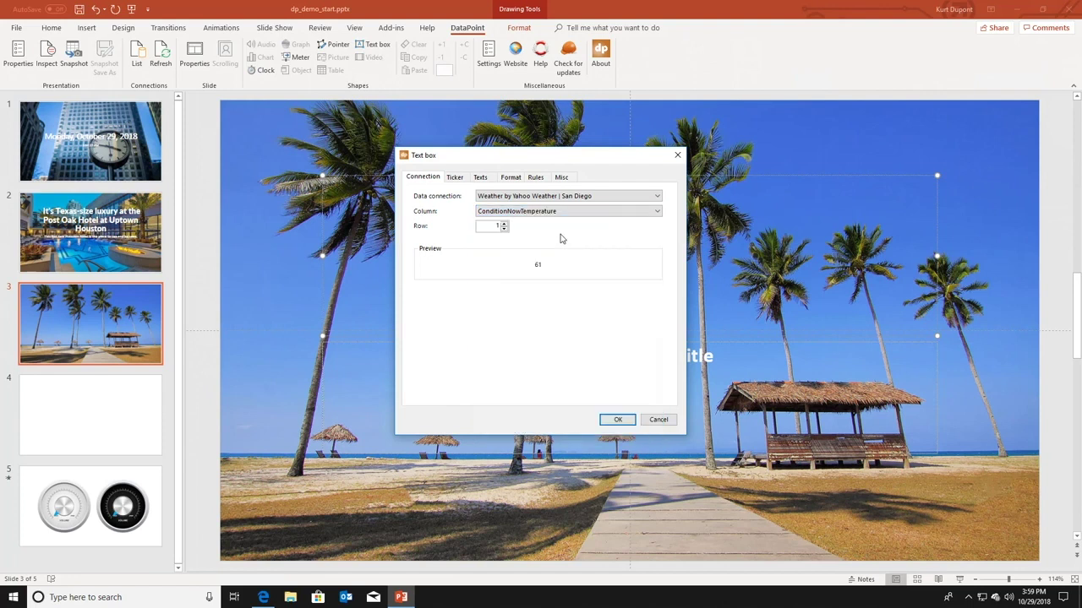
pyautogui.click(607, 417)
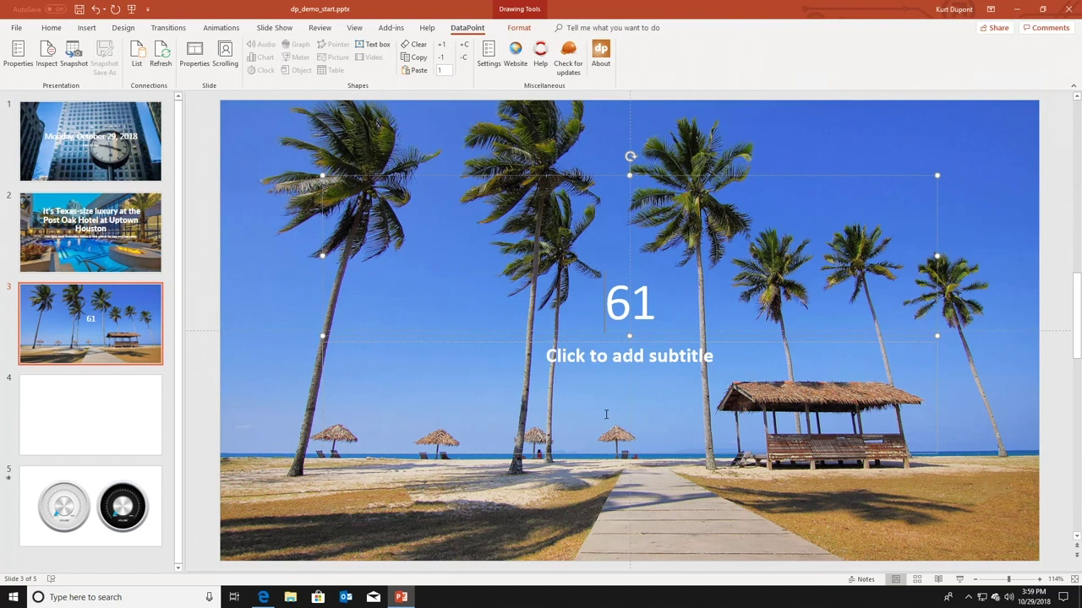
# Step: Give the linked temperature title the prefix "Currently: " and the suffix "°F"
pyautogui.click(372, 47)
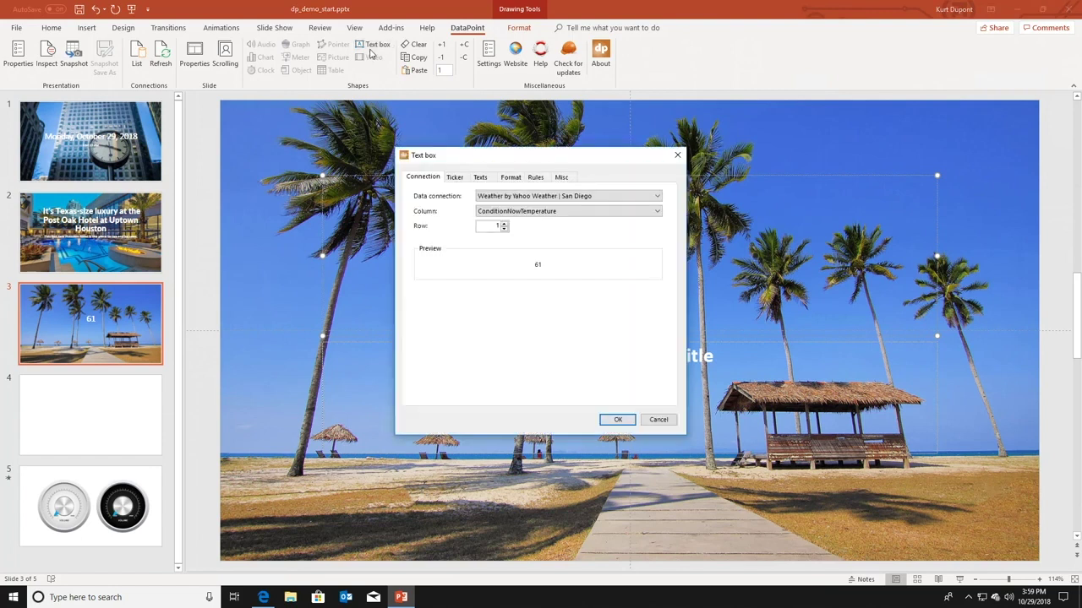
pyautogui.click(481, 177)
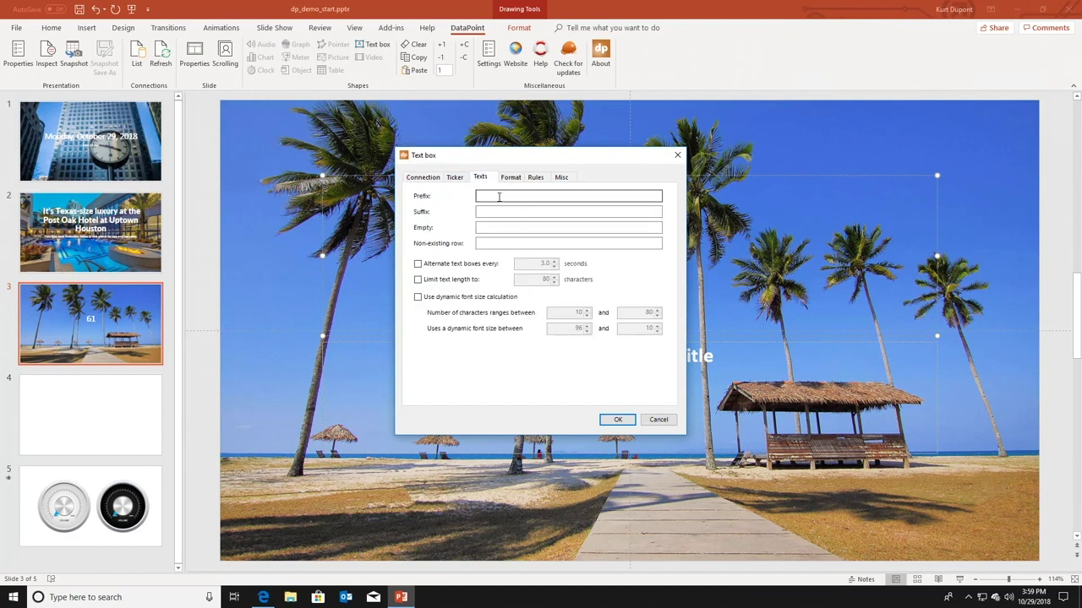
pyautogui.click(498, 197)
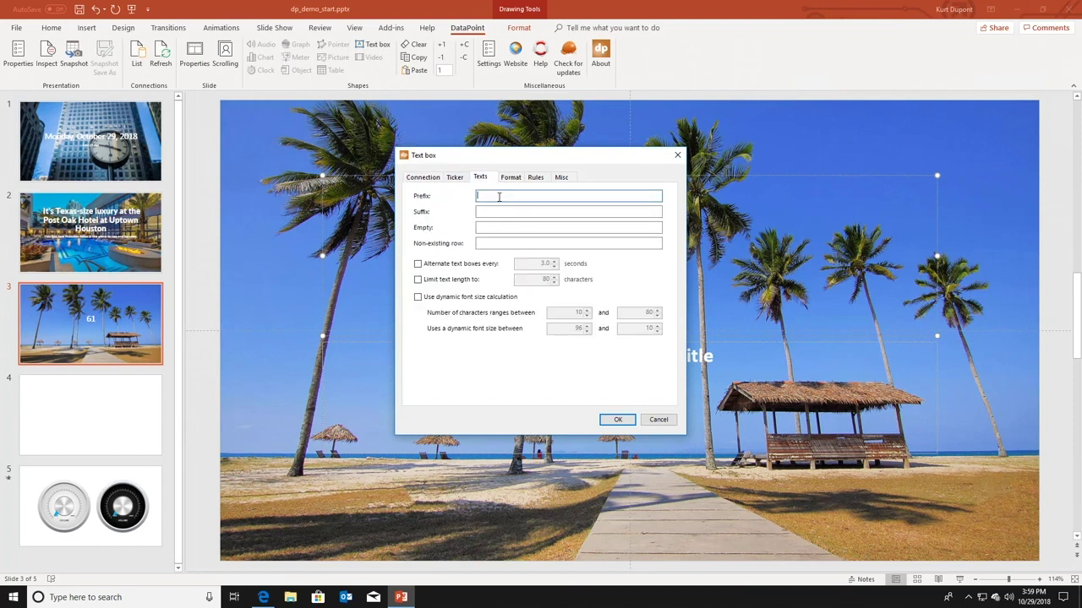
pyautogui.write('Current hu')
pyautogui.press('BackSpace')
pyautogui.write('y:')
pyautogui.press('Tab')
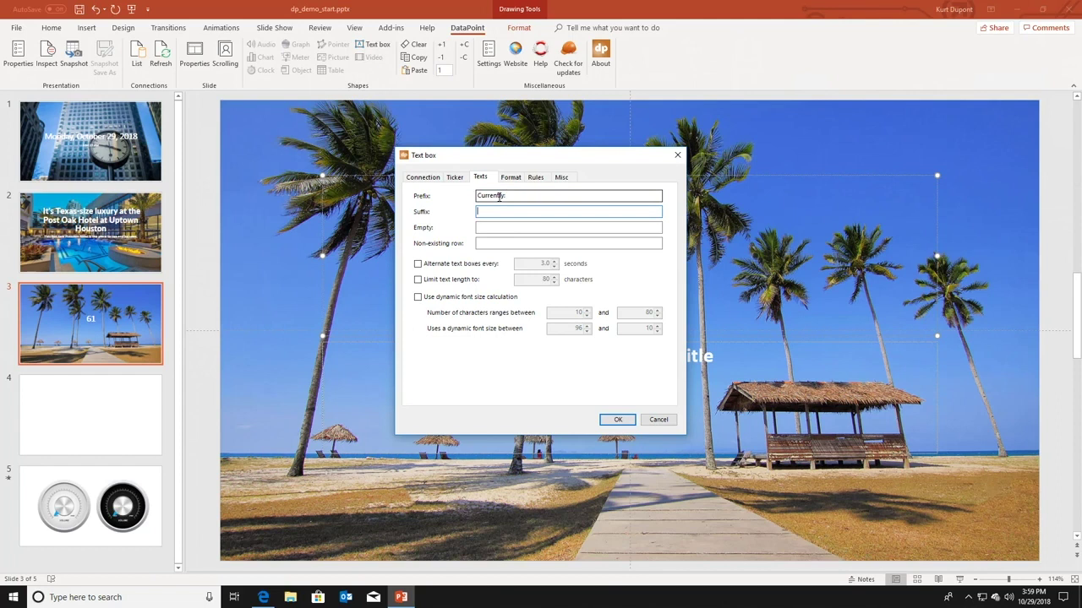
pyautogui.write('°F')
pyautogui.click(617, 419)
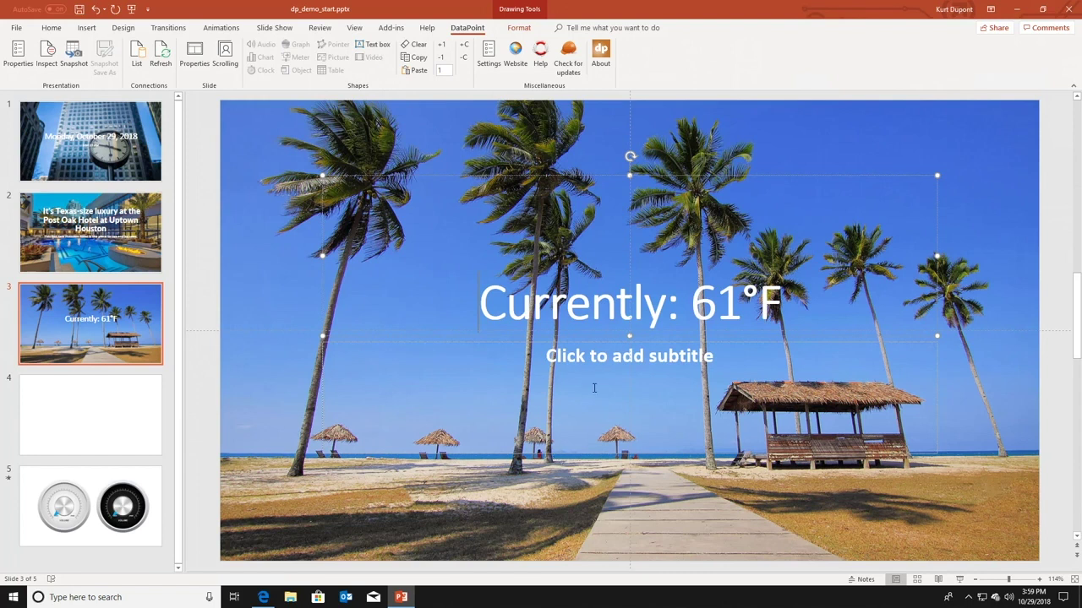
# Step: Link slide 3's subtitle as a DataPoint text box to the ConditionNowText column of the San Diego weather query
pyautogui.click(594, 388)
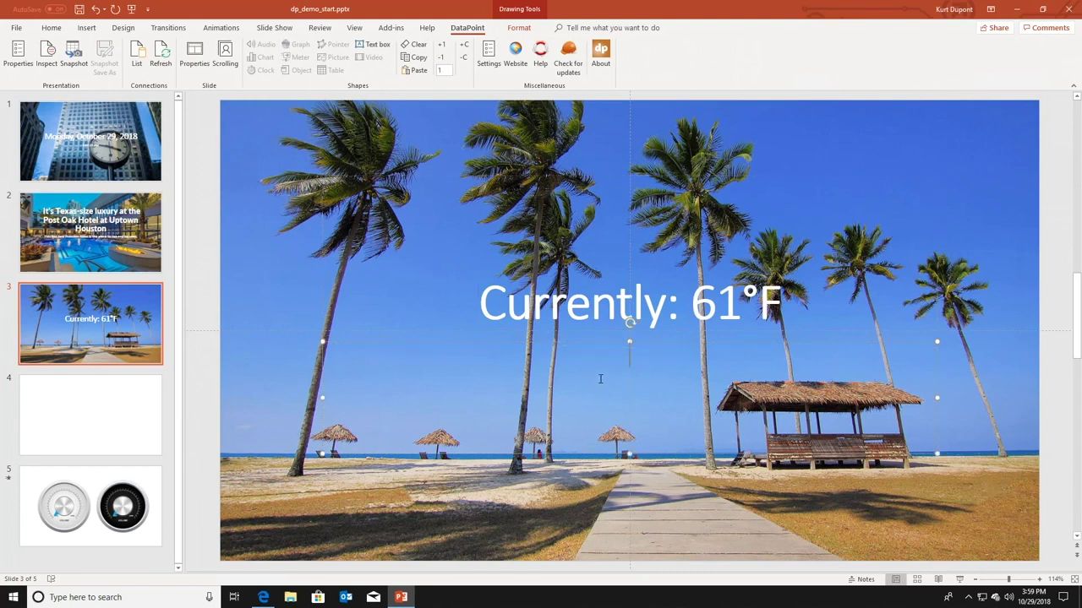
pyautogui.click(377, 49)
pyautogui.click(499, 213)
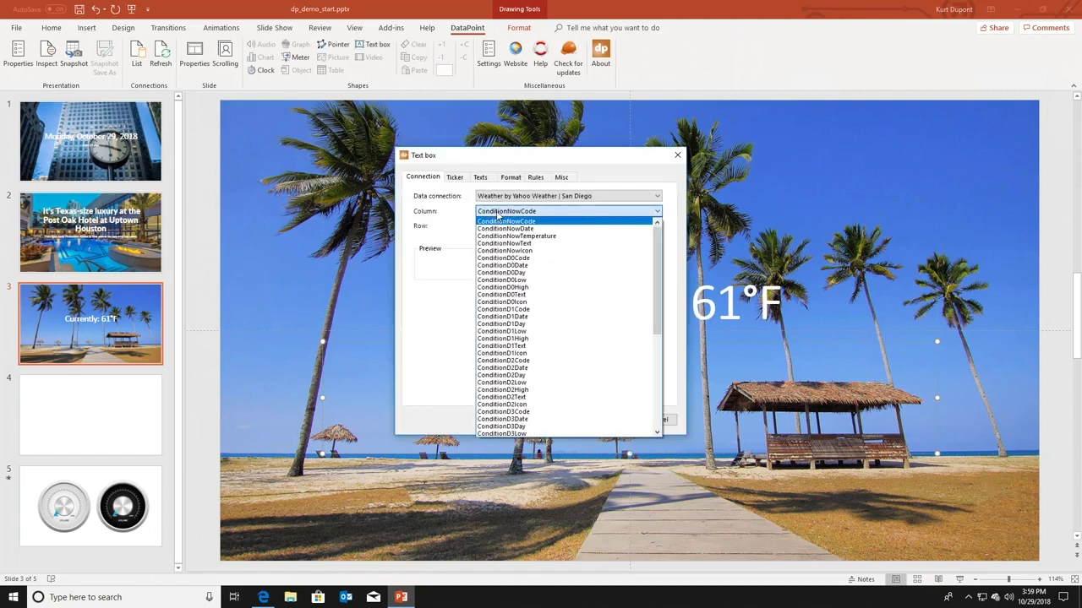
pyautogui.click(504, 243)
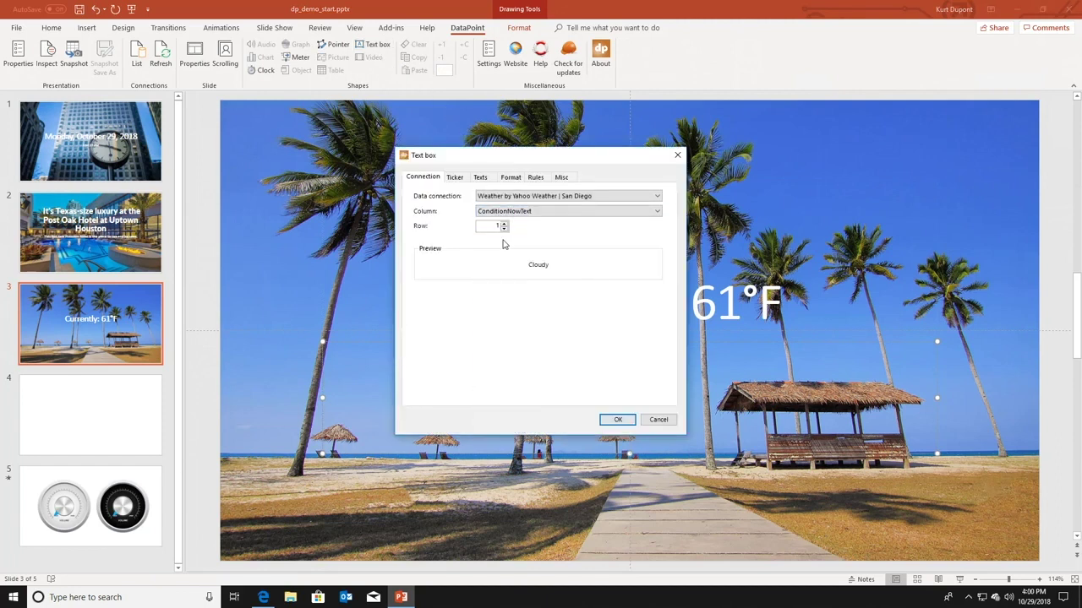
pyautogui.click(610, 418)
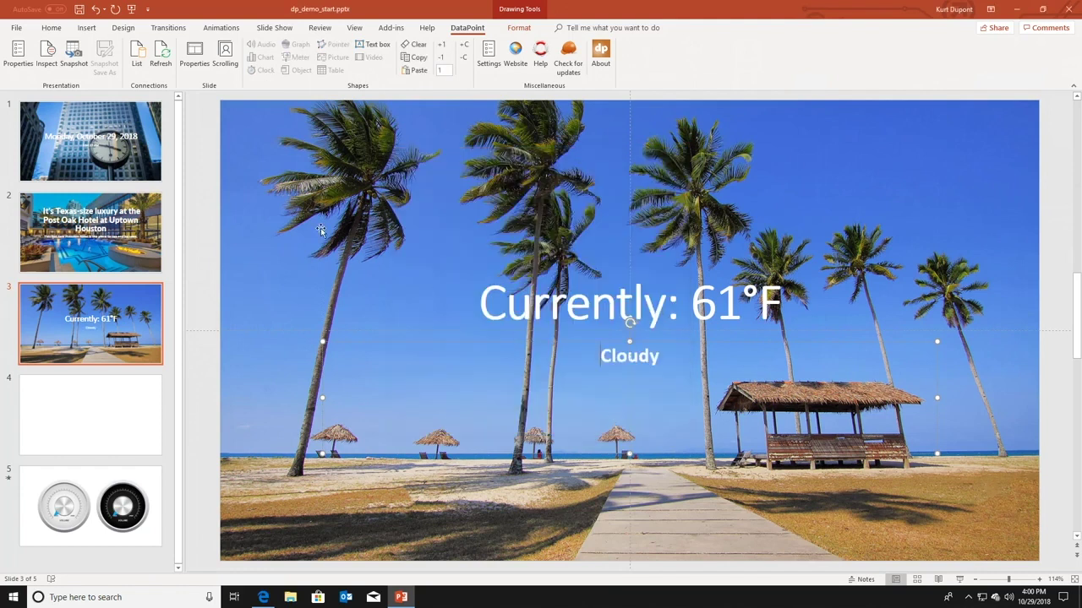
# Step: Insert the picture dp.png from the Pictures folder on slide 3
pyautogui.click(85, 28)
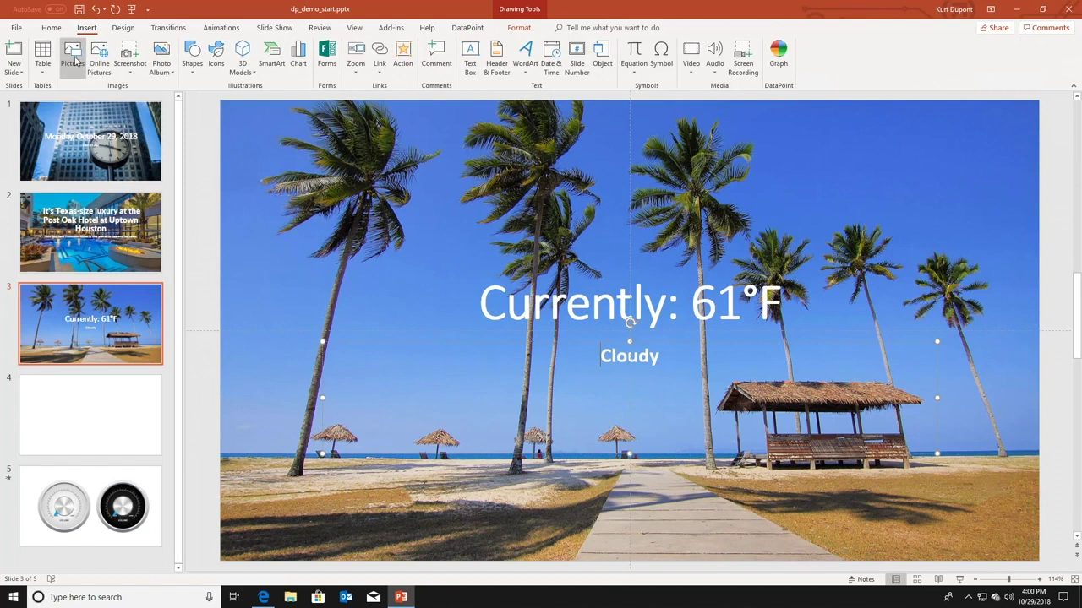
pyautogui.click(75, 52)
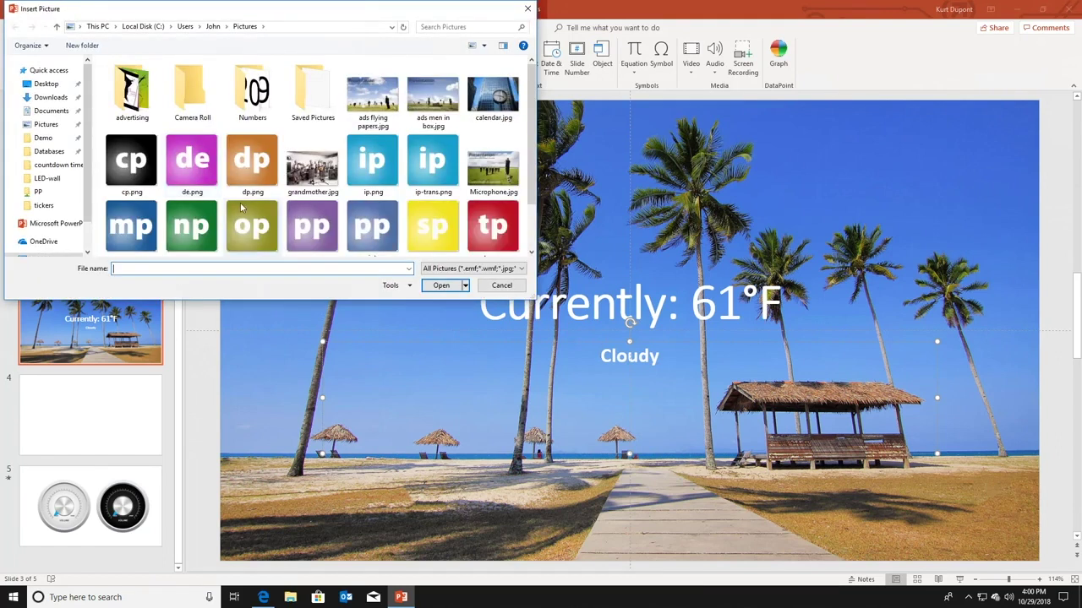
pyautogui.doubleClick(255, 161)
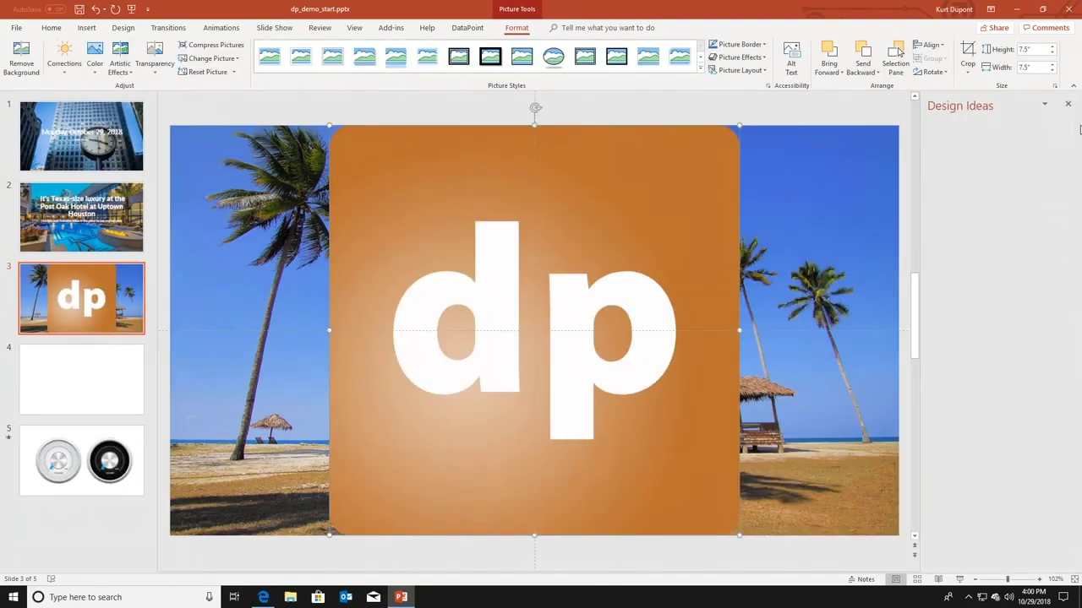
# Step: Shrink the dp picture on slide 3 to about 1.67" square and place it beside the temperature title
pyautogui.click(1068, 108)
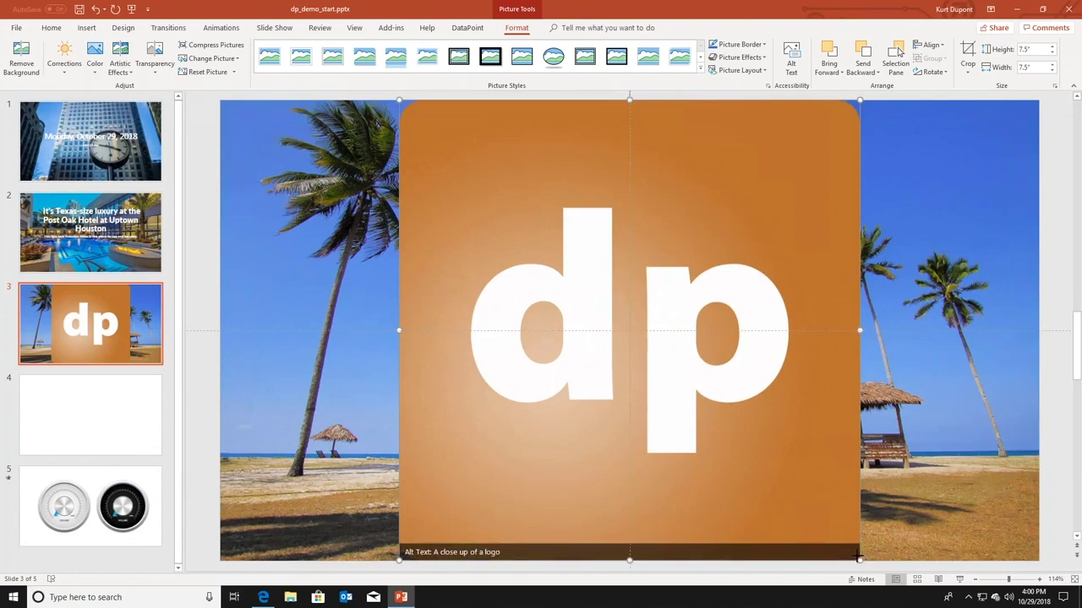
pyautogui.press('Delete')
pyautogui.moveTo(597, 313); pyautogui.dragTo(503, 206)
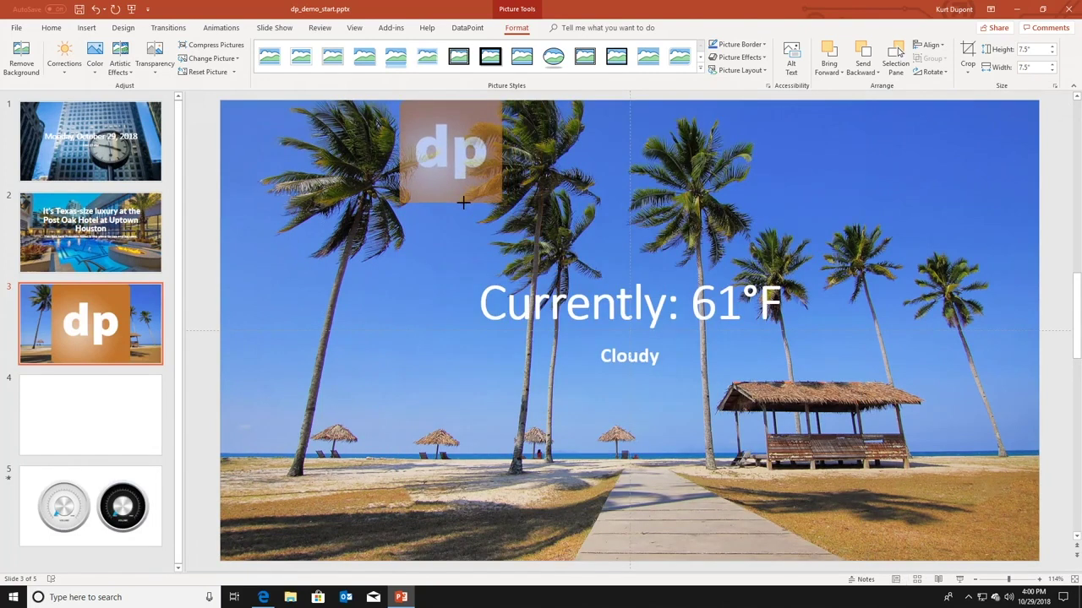
pyautogui.moveTo(452, 151); pyautogui.dragTo(399, 325)
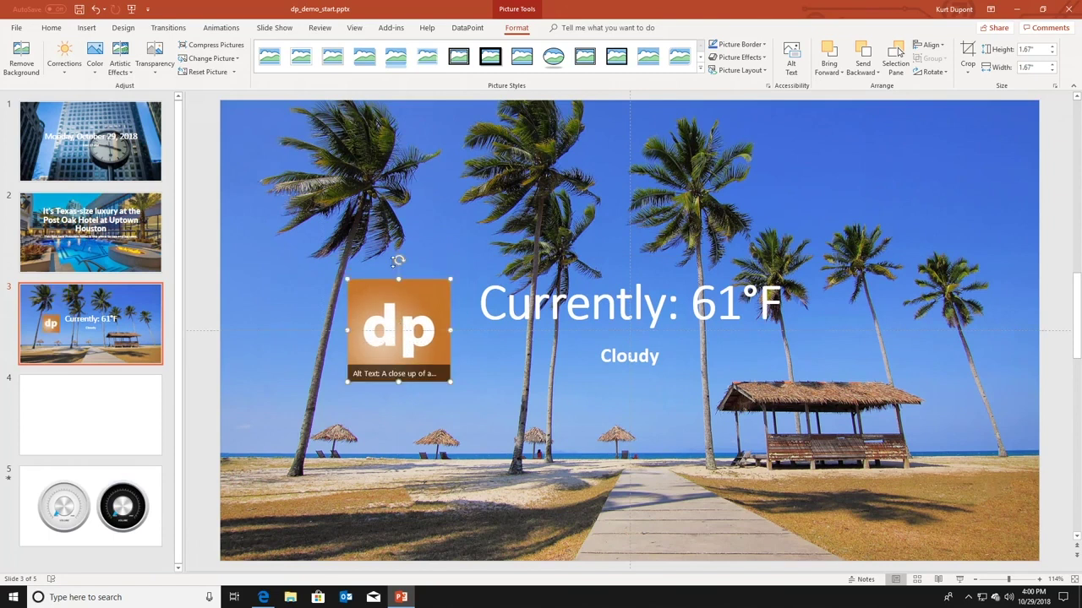
# Step: Convert the dp picture into a DataPoint picture linked to the ConditionNowIcon column of the San Diego weather query
pyautogui.click(468, 28)
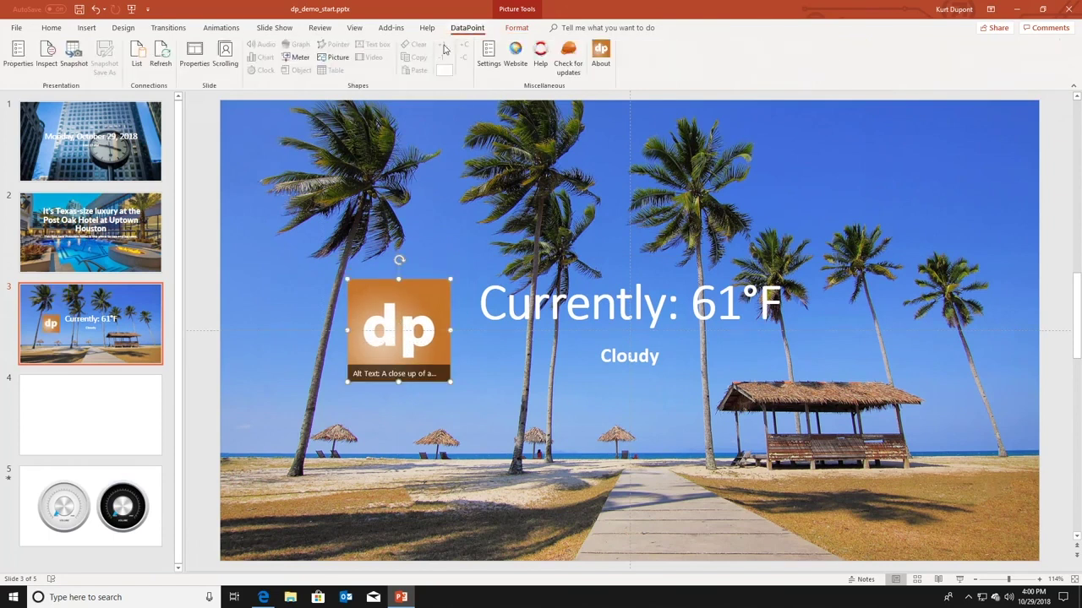
pyautogui.click(338, 59)
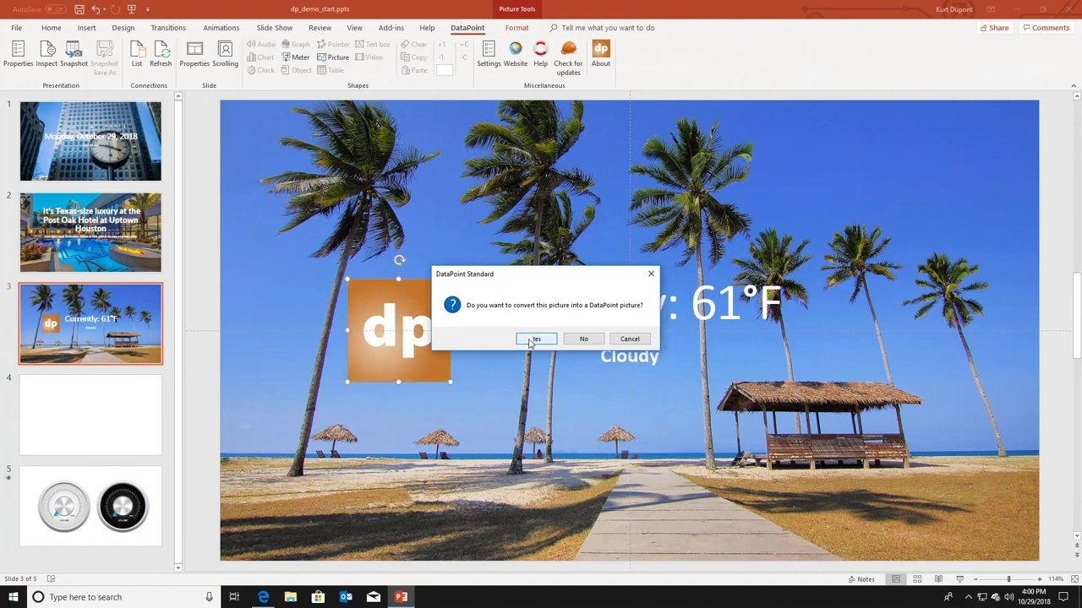
pyautogui.click(532, 340)
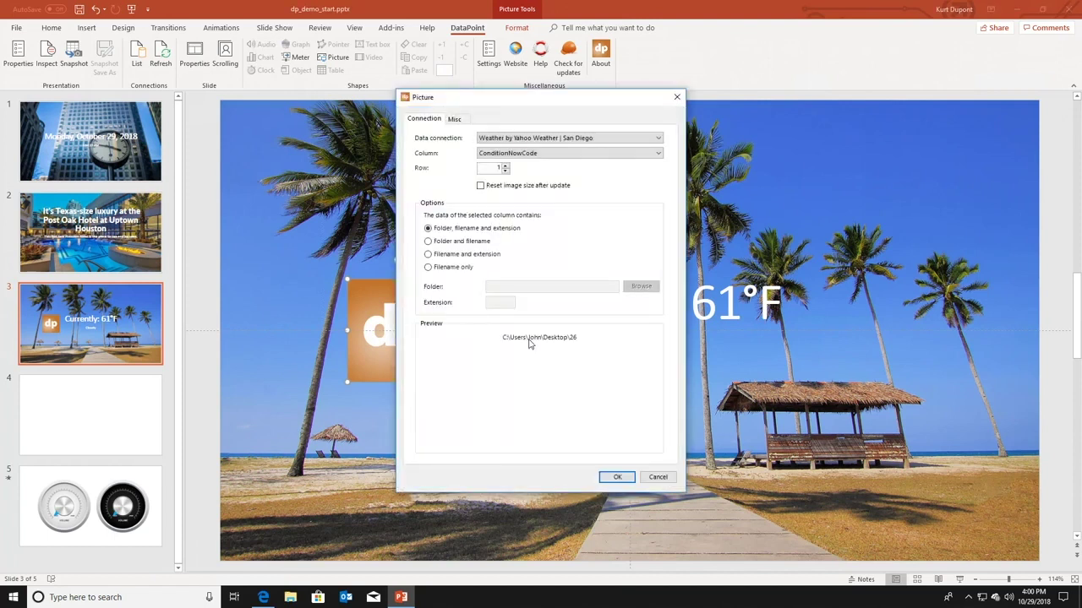
pyautogui.click(557, 156)
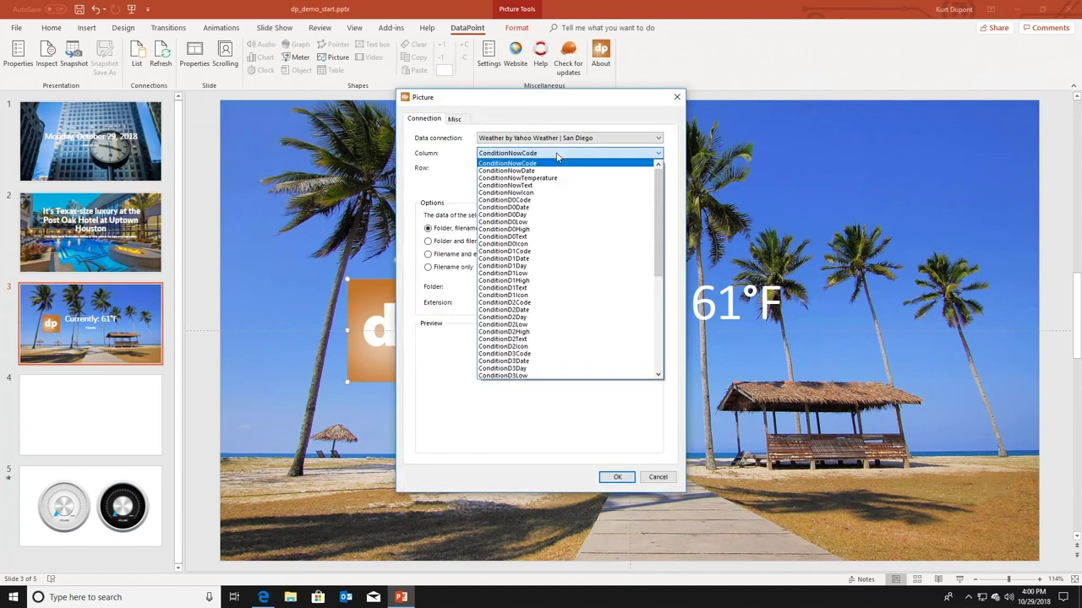
pyautogui.click(545, 193)
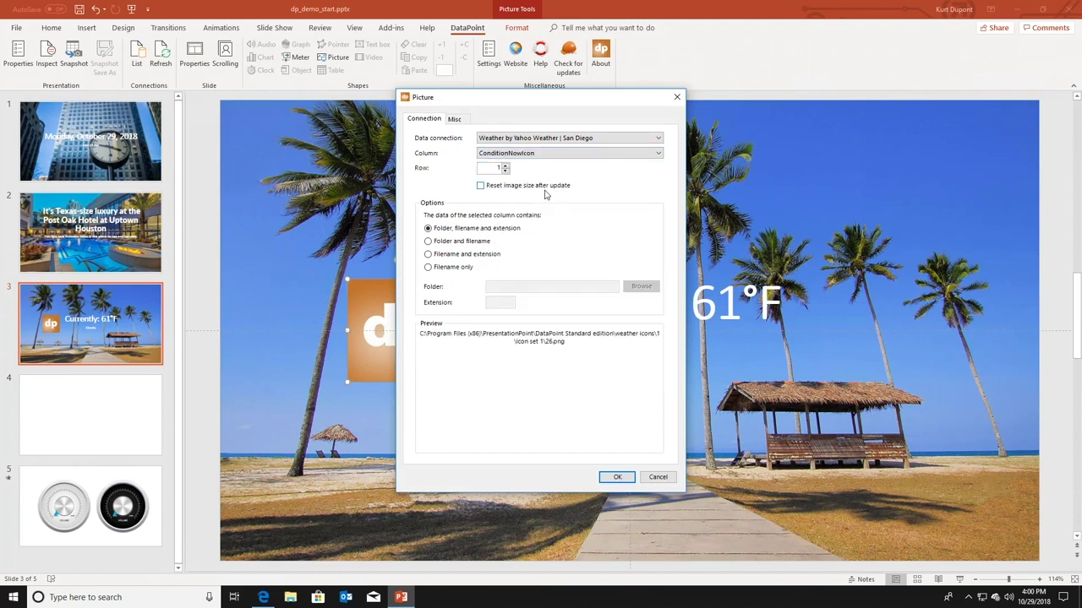
pyautogui.click(614, 478)
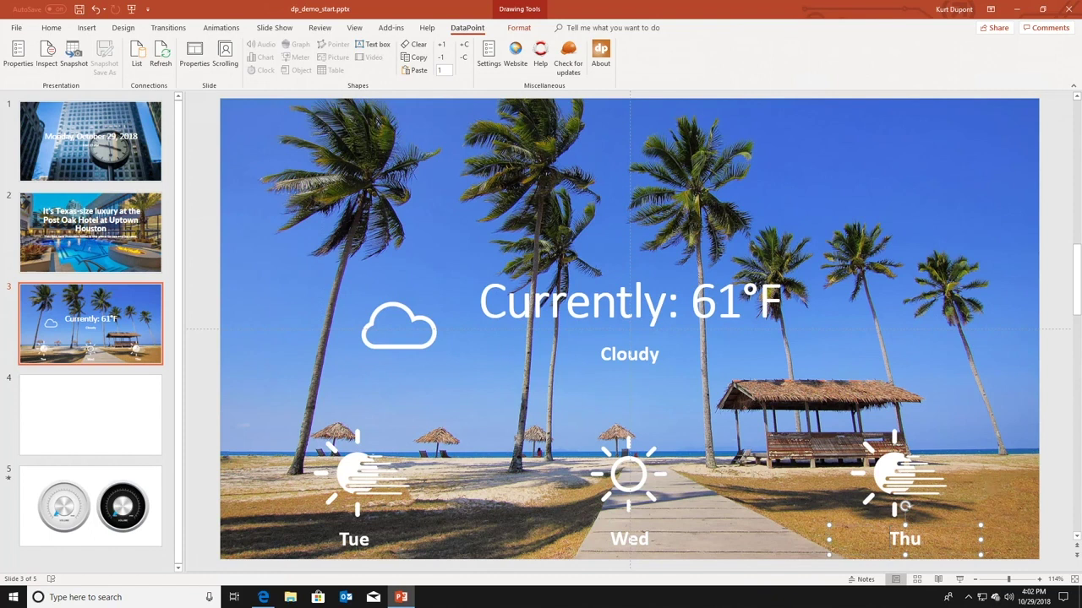
# Step: On slide 4, add a DataPoint Microsoft Excel connection to the file Northwind.xlsx in the Databases folder
pyautogui.press('pagedown')
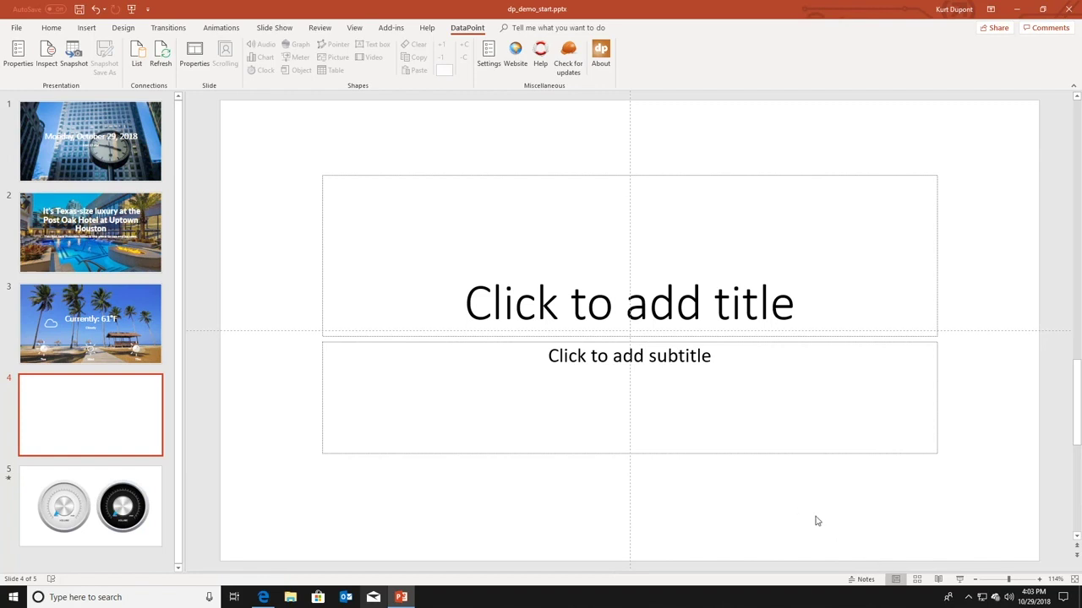
pyautogui.click(137, 55)
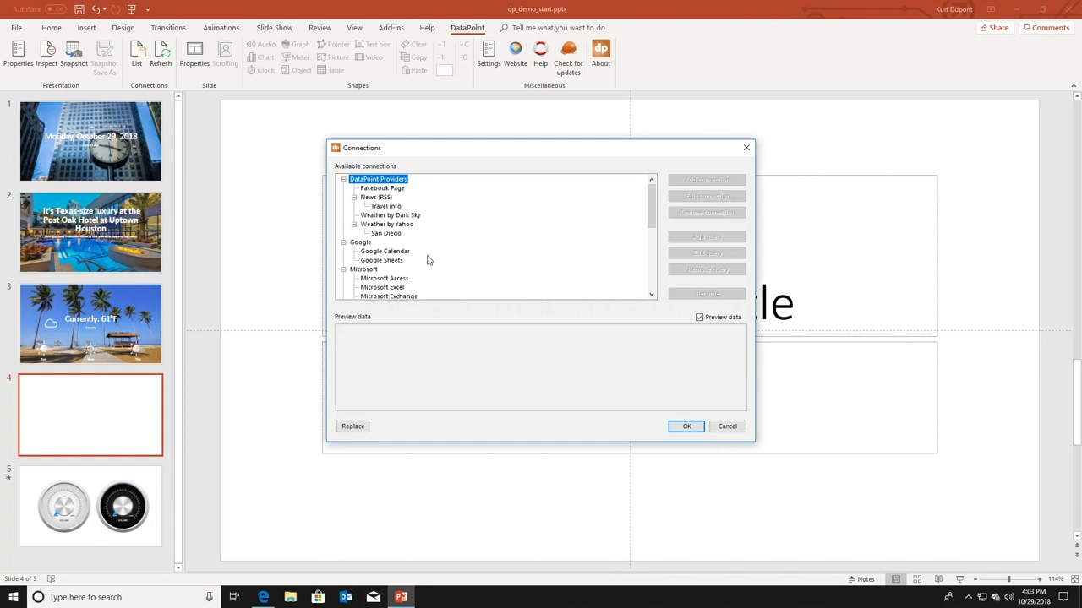
pyautogui.click(381, 288)
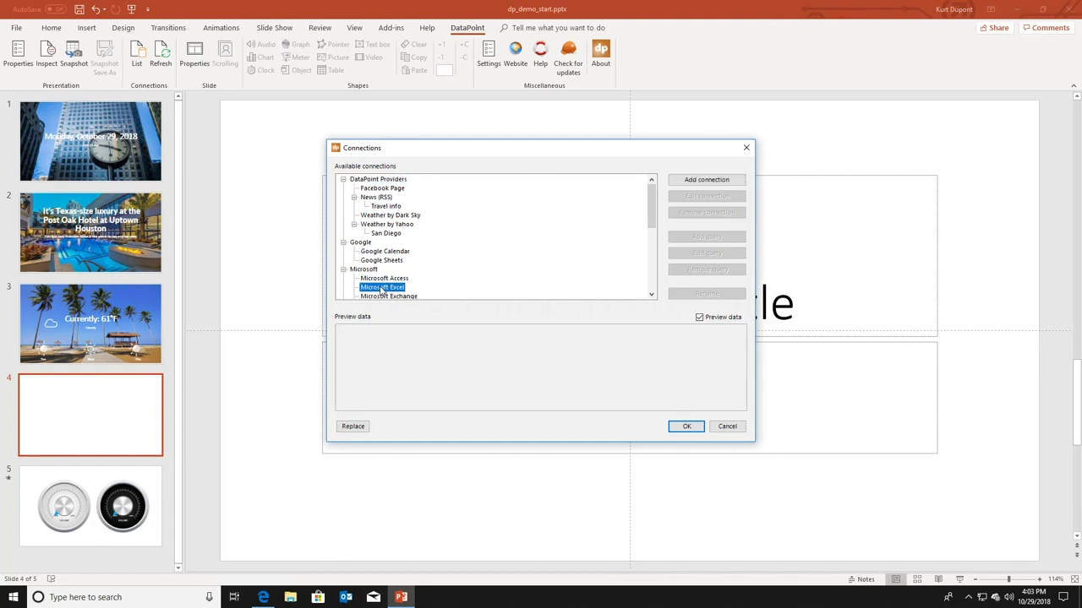
pyautogui.scroll(-2, 381, 290)
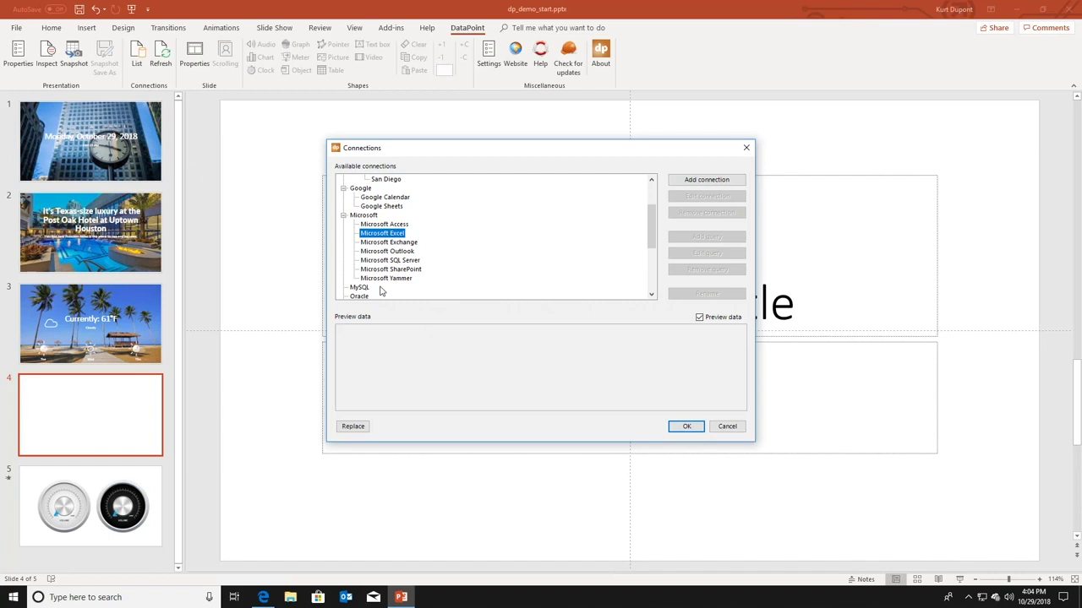
pyautogui.click(693, 184)
pyautogui.click(642, 287)
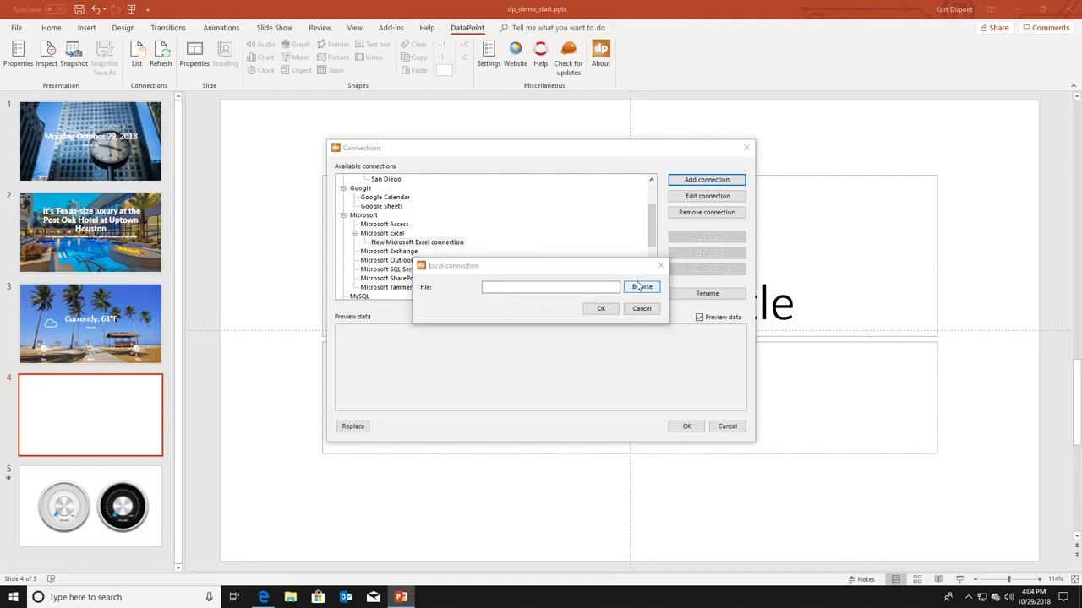
pyautogui.click(551, 376)
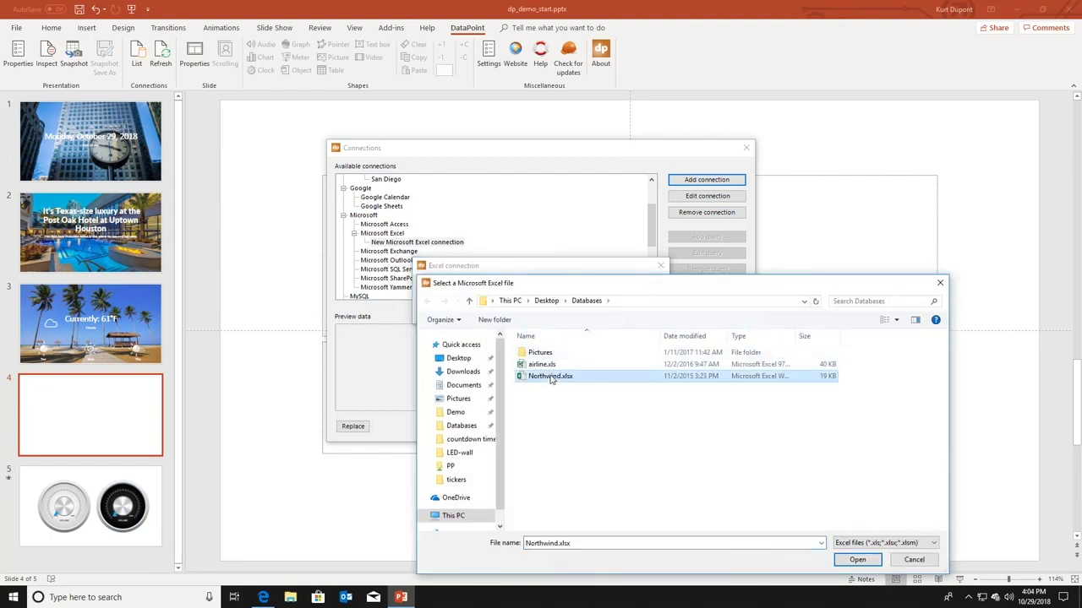
pyautogui.click(855, 561)
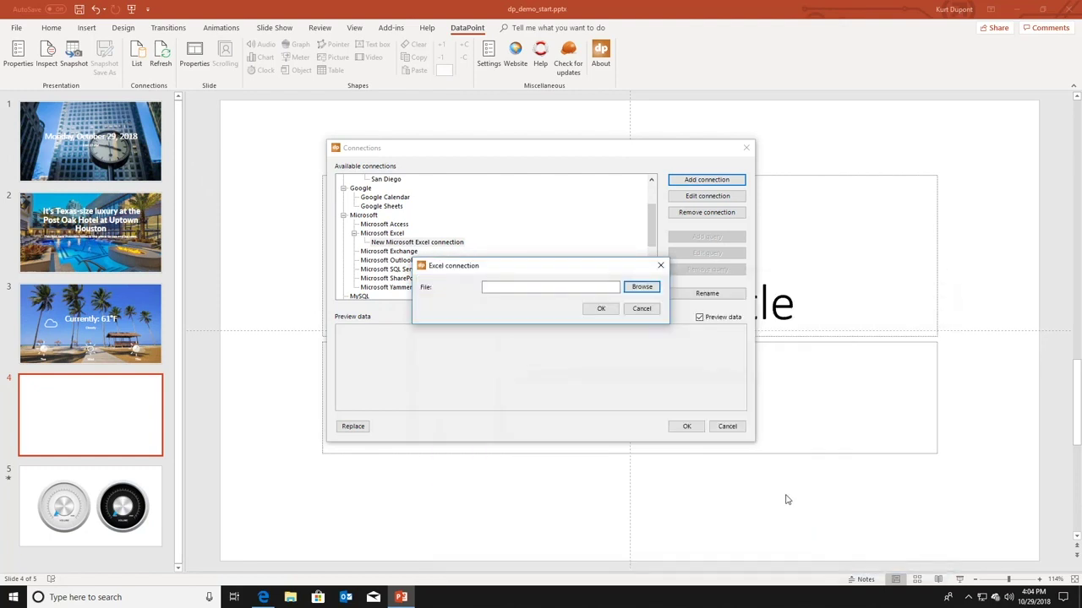
pyautogui.click(599, 309)
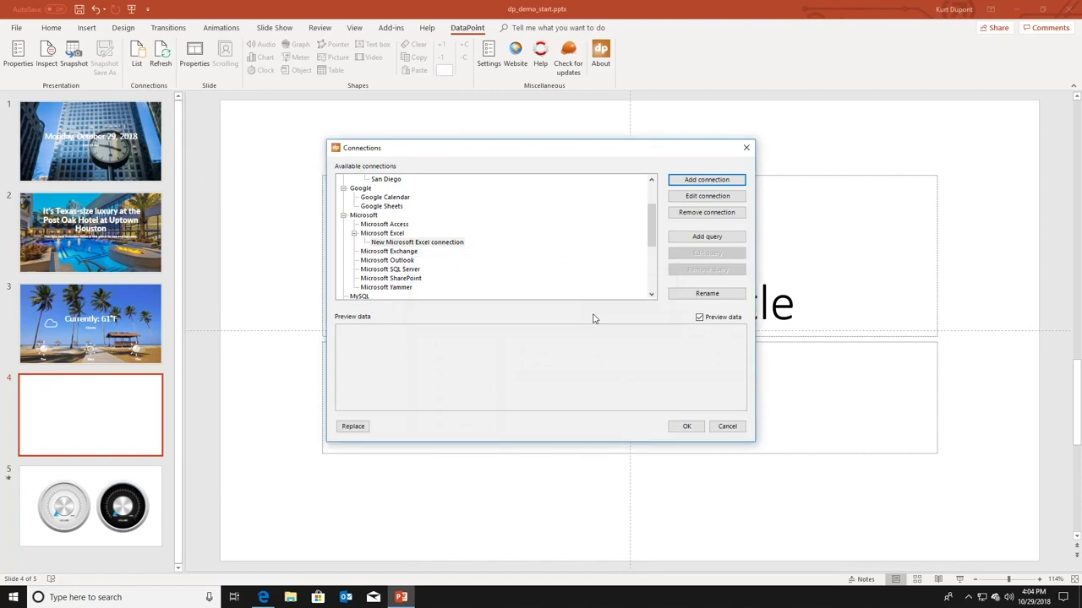
# Step: Add a query on the Products sheet to the Excel connection, with field names in the first row and a shorter continuous update interval
pyautogui.click(694, 239)
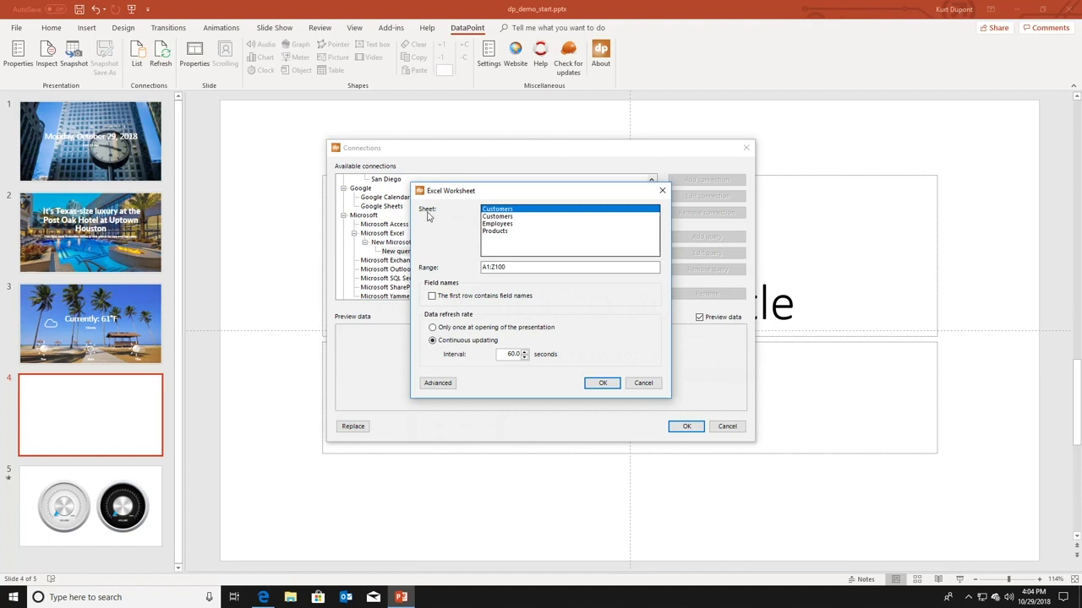
pyautogui.click(498, 232)
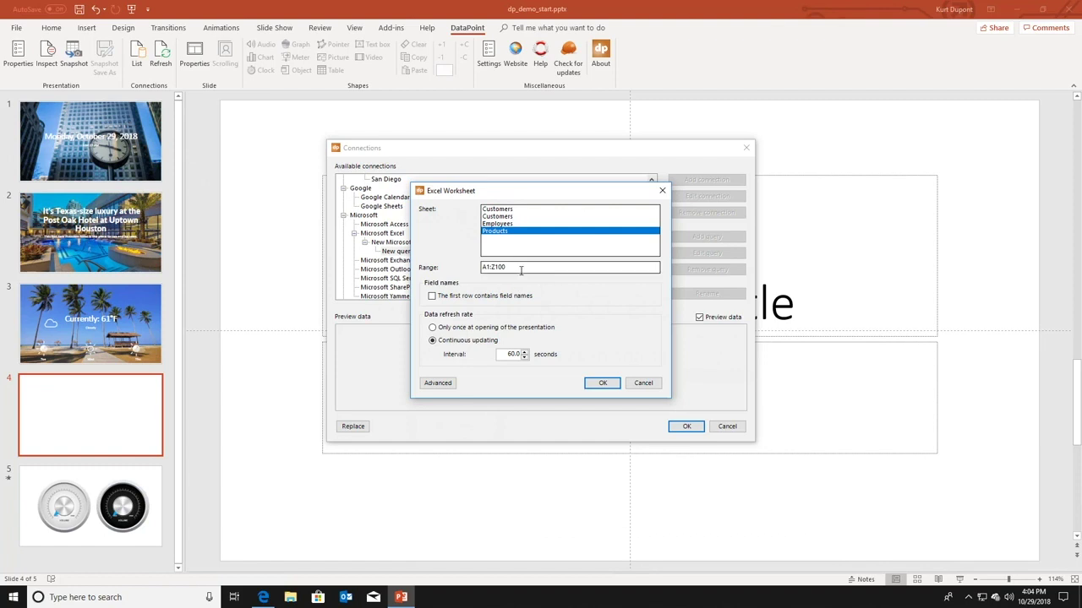
pyautogui.click(492, 297)
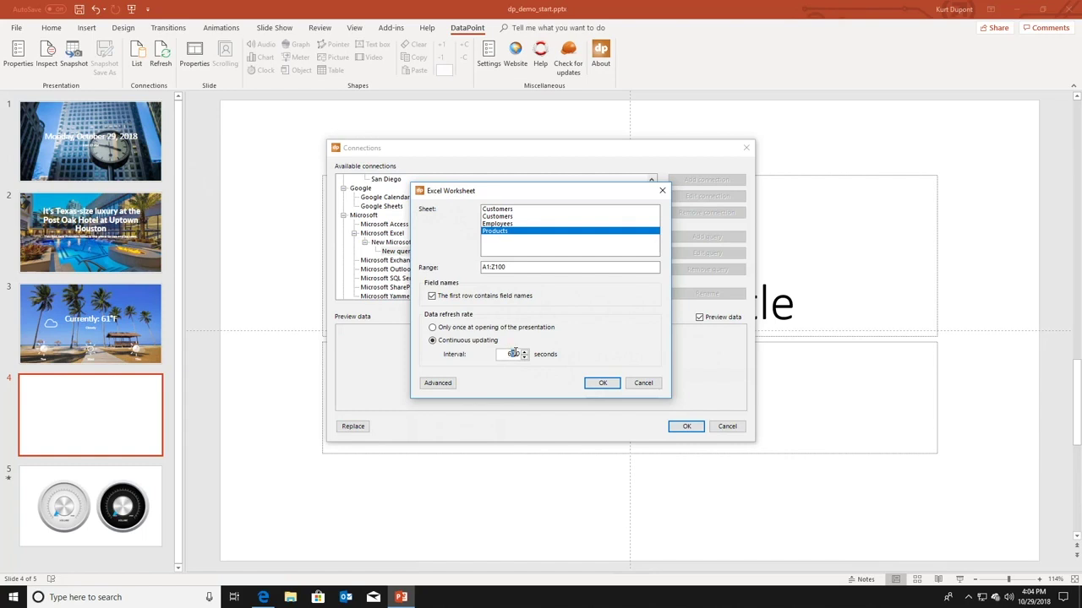
pyautogui.click(524, 357)
pyautogui.click(524, 356)
pyautogui.click(603, 384)
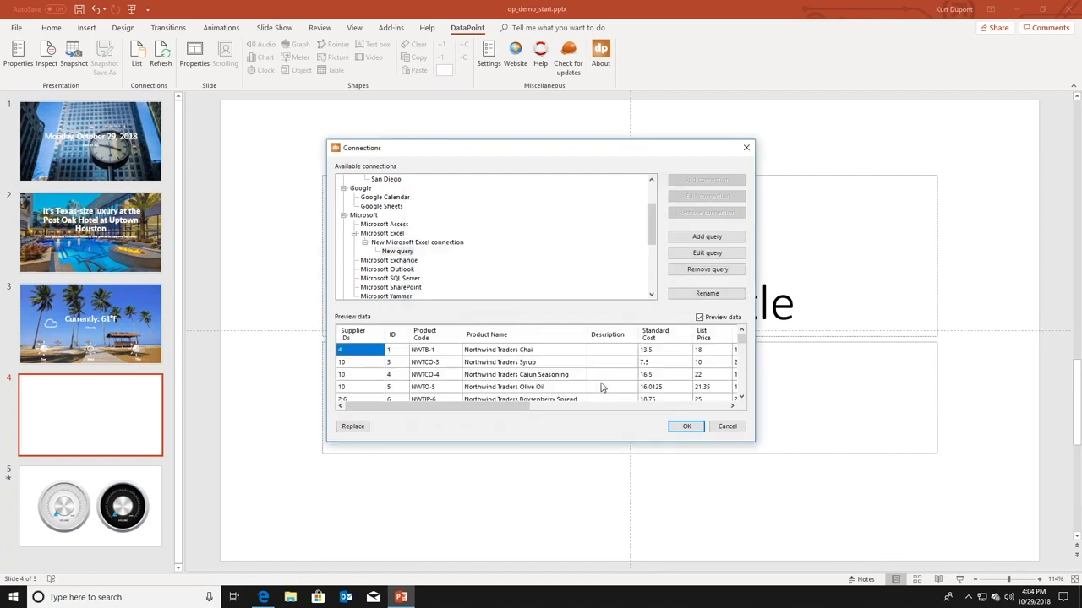
# Step: Rename the new Excel query as "my products" and close the connections list
pyautogui.click(407, 253)
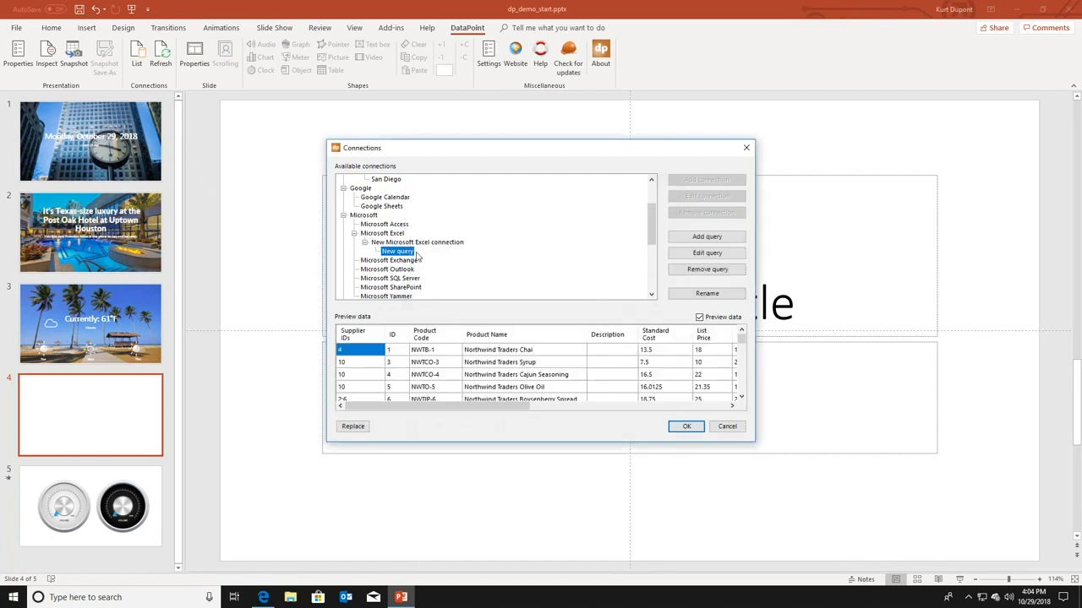
pyautogui.click(689, 291)
pyautogui.write('my products')
pyautogui.press('Return')
pyautogui.click(602, 405)
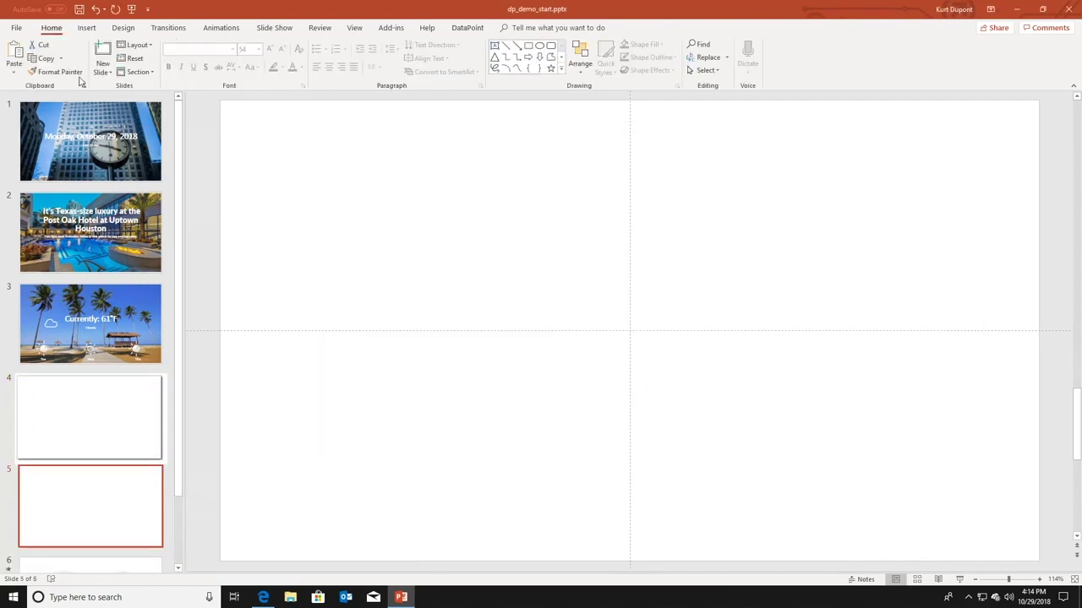
# Step: Insert a table with four columns and six rows on the blank slide 5
pyautogui.click(86, 28)
pyautogui.click(43, 58)
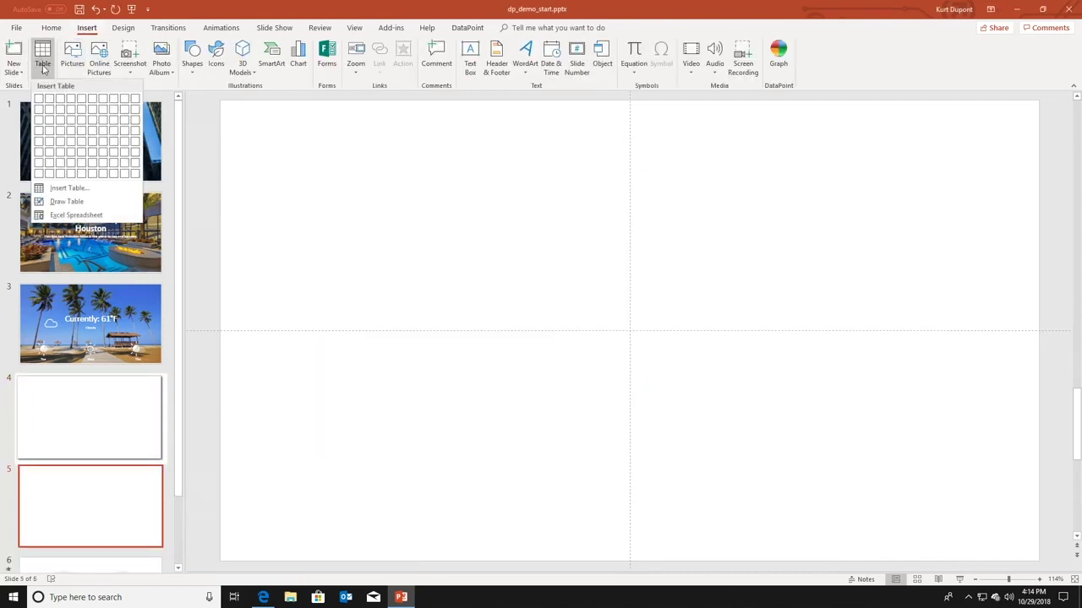
pyautogui.click(69, 153)
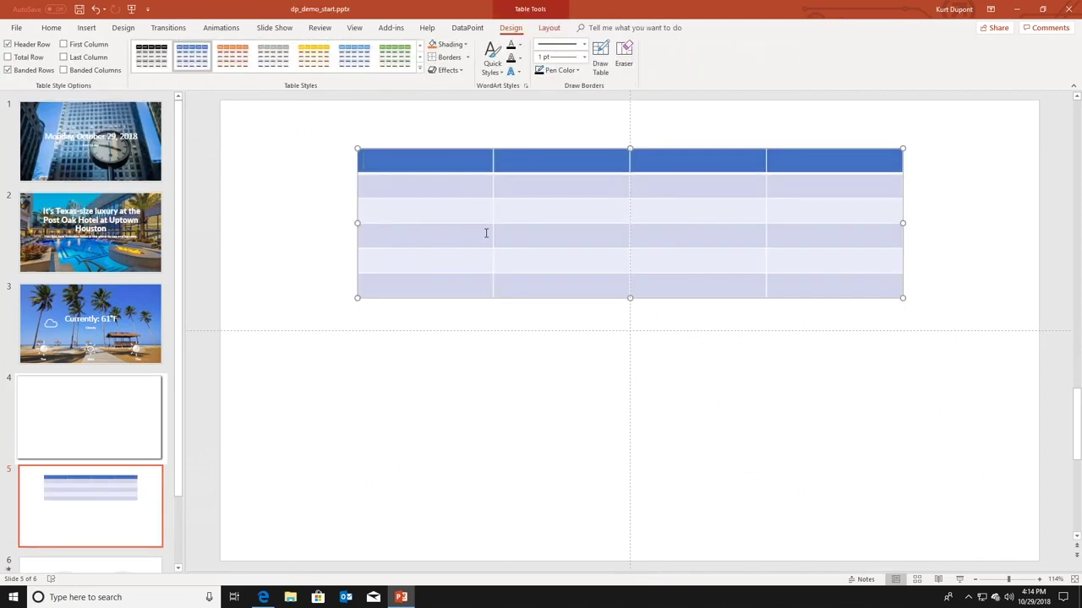
# Step: Link the table to the "my products" query, copying column names to the first row and filling data from row 2
pyautogui.click(468, 28)
pyautogui.click(337, 70)
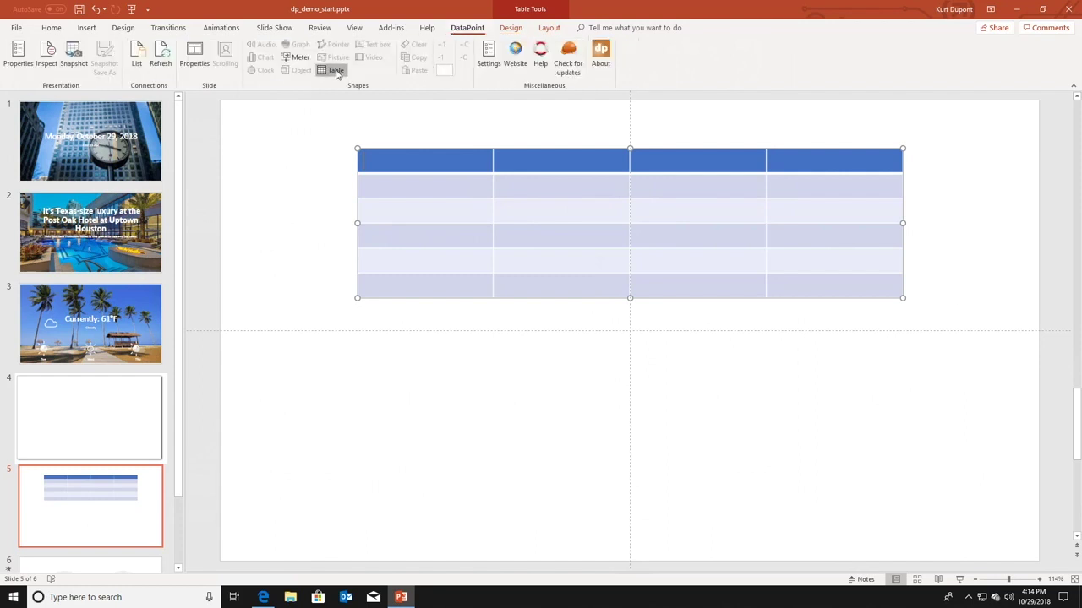
pyautogui.click(534, 201)
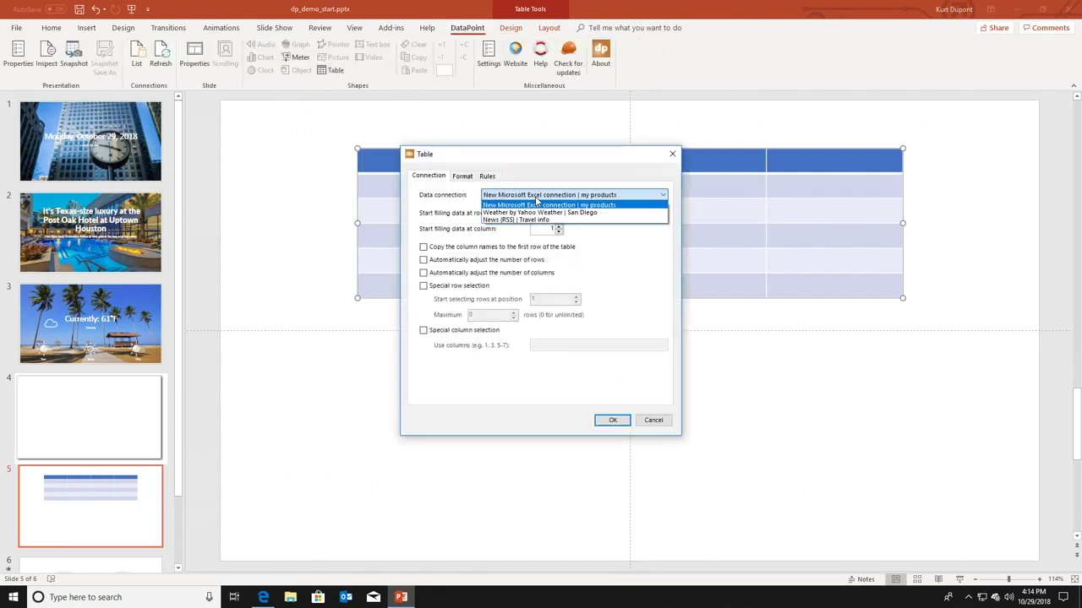
pyautogui.click(543, 208)
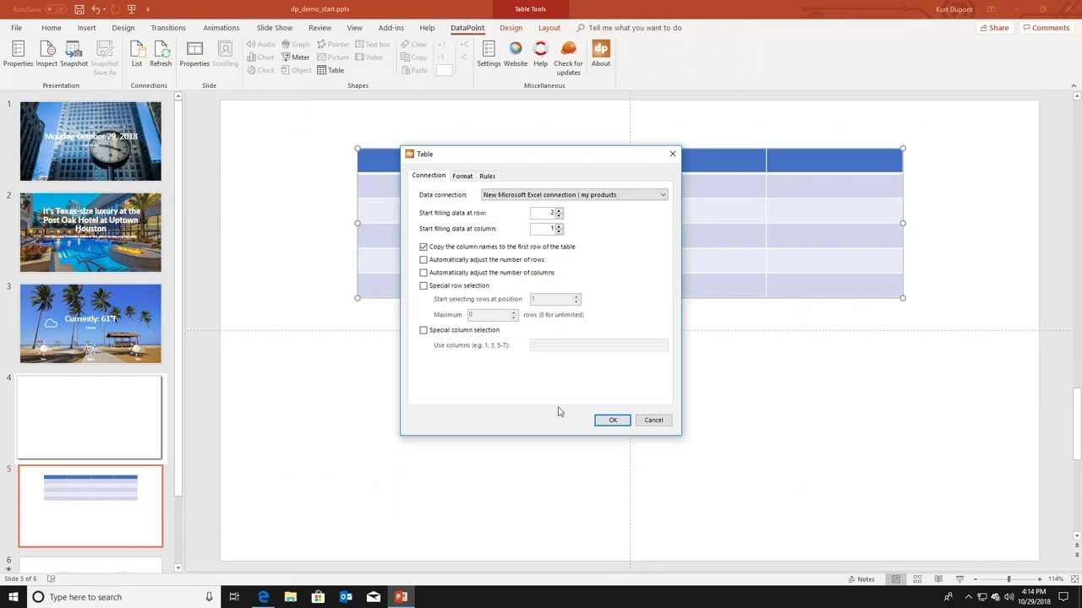
pyautogui.click(613, 420)
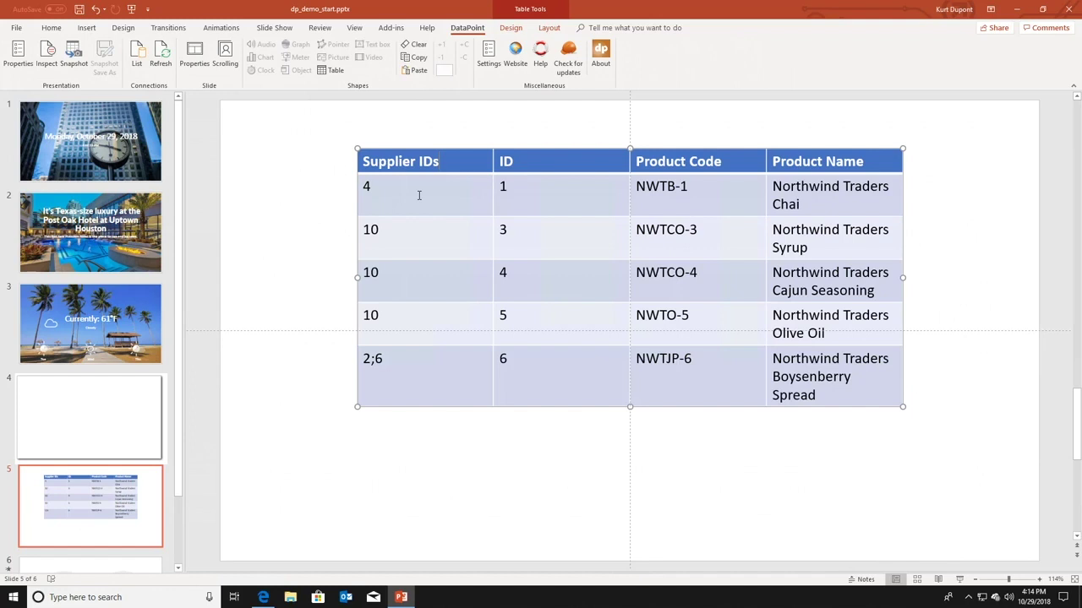
# Step: Restrict the linked table to columns 3-4 of the query with a special column selection
pyautogui.click(331, 70)
pyautogui.click(478, 332)
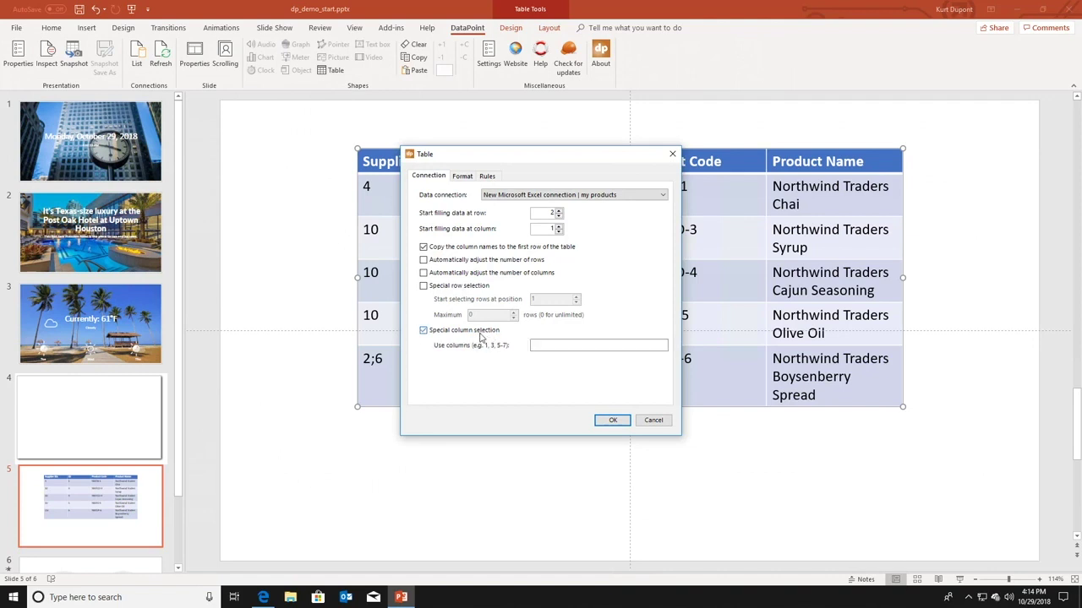
pyautogui.click(535, 347)
pyautogui.write('3-4')
pyautogui.click(613, 420)
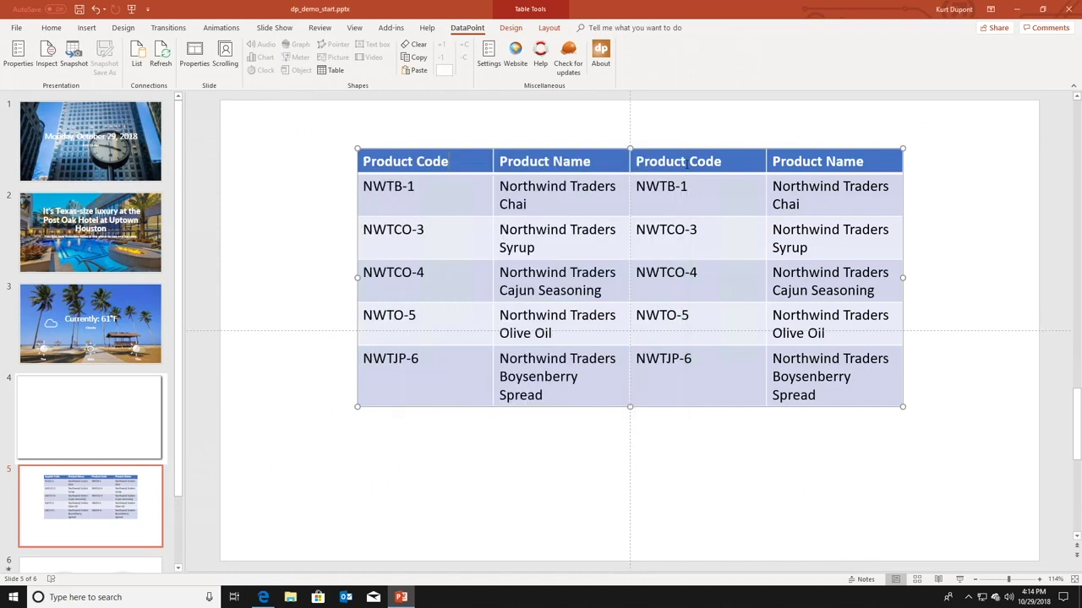
# Step: Delete the two duplicate Product Code and Product Name columns from the table, then reselect the table
pyautogui.moveTo(685, 164); pyautogui.dragTo(852, 381)
pyautogui.rightClick(852, 378)
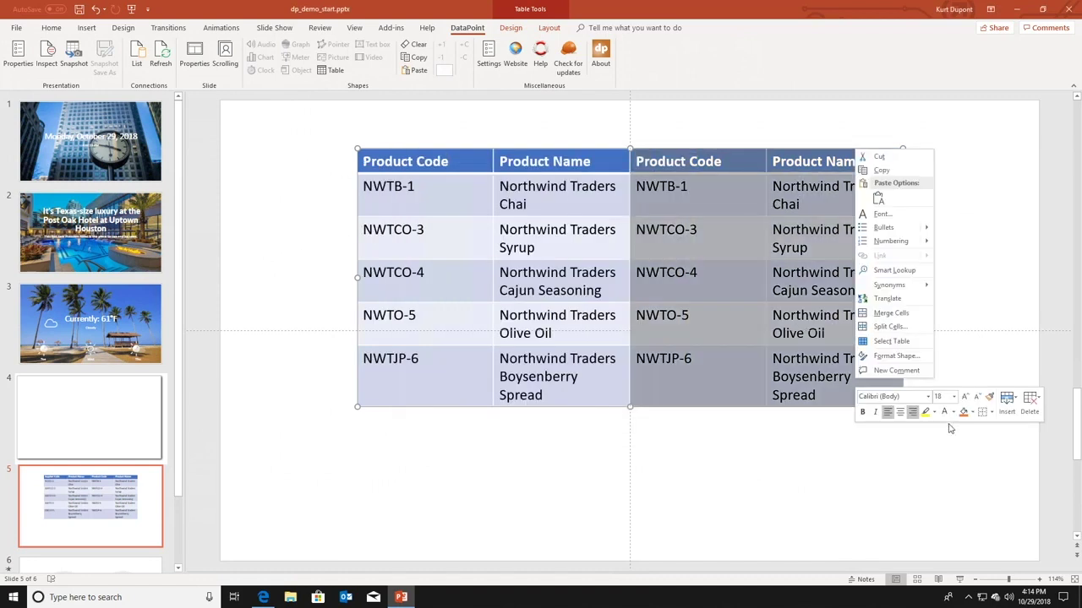
pyautogui.click(1030, 404)
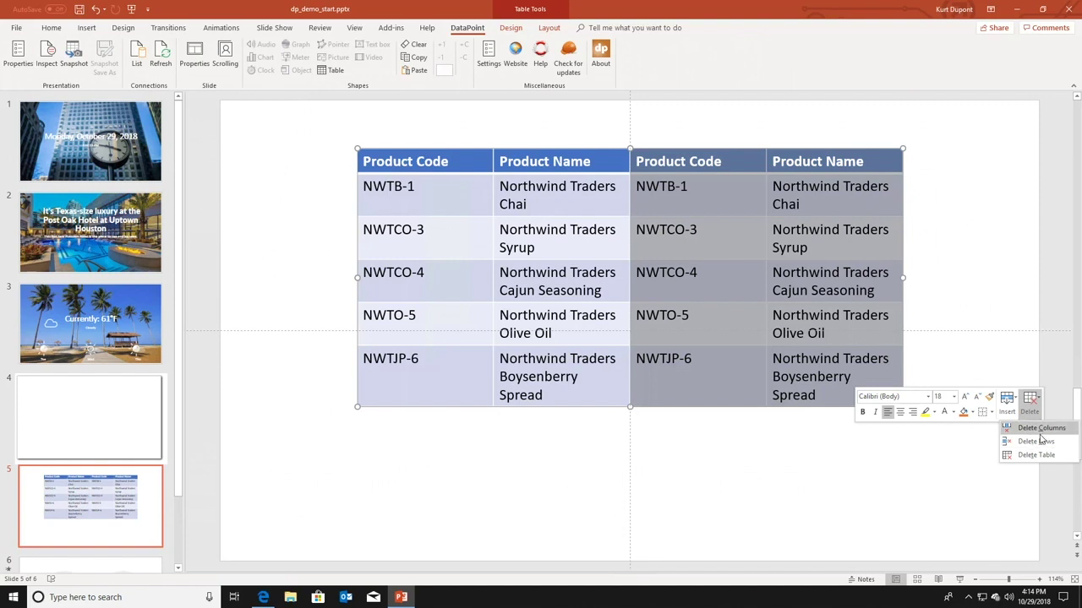
pyautogui.click(1040, 431)
pyautogui.click(845, 397)
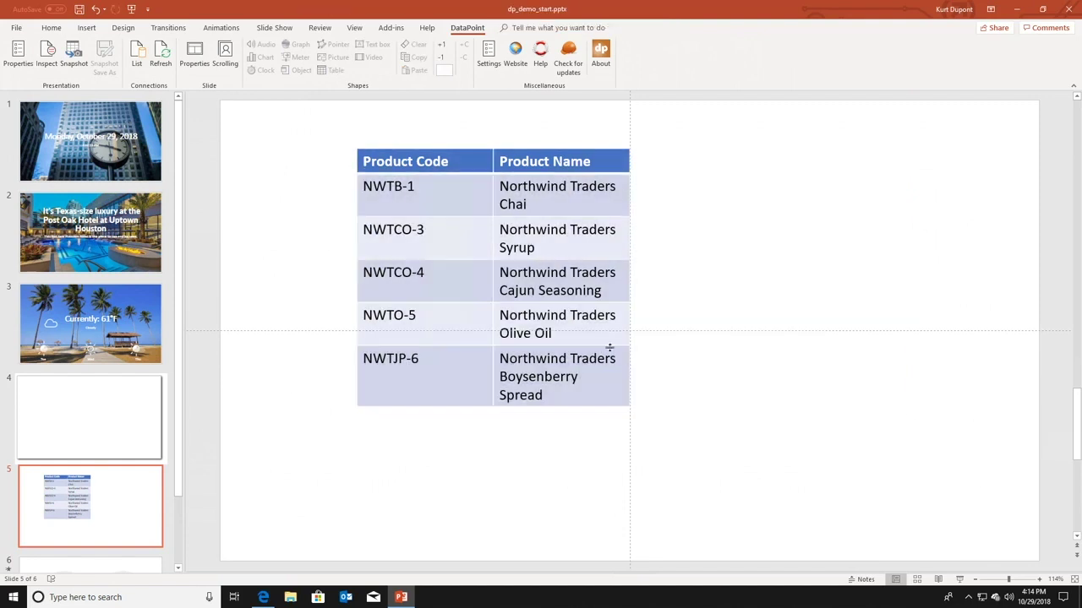
pyautogui.click(630, 250)
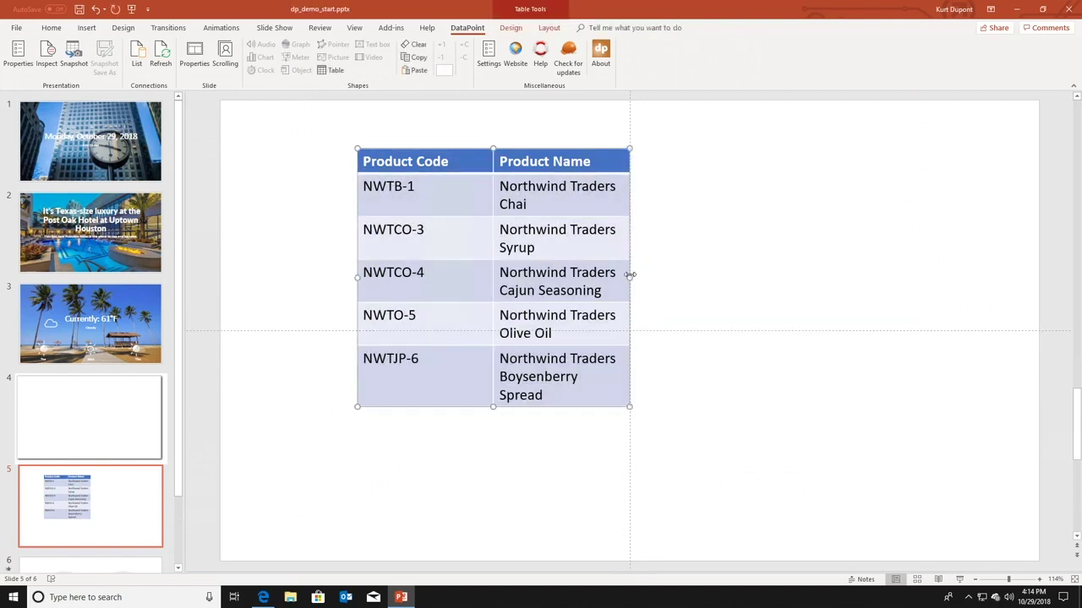
# Step: Widen the product table toward the slide's right side and narrow the Product Code column to fit its codes
pyautogui.moveTo(630, 274); pyautogui.dragTo(897, 285)
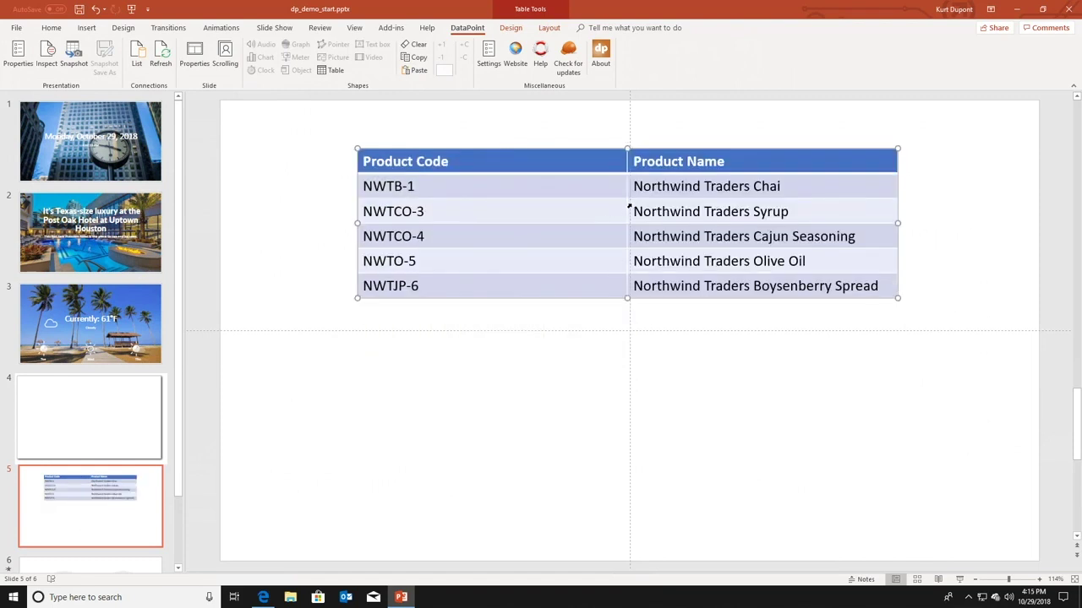
pyautogui.click(627, 207)
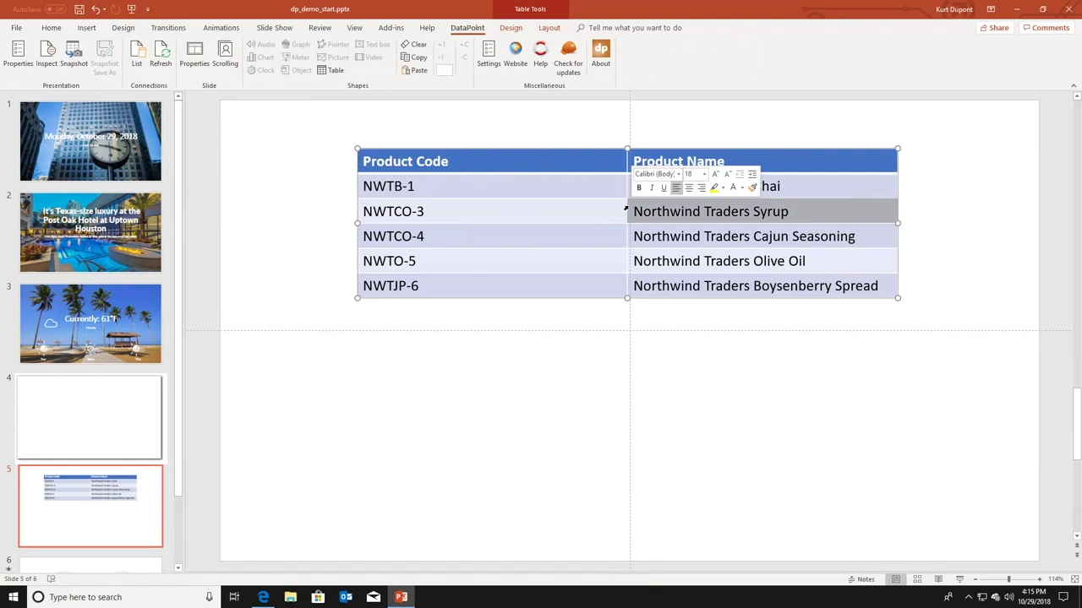
pyautogui.moveTo(626, 207); pyautogui.dragTo(488, 209)
pyautogui.click(461, 211)
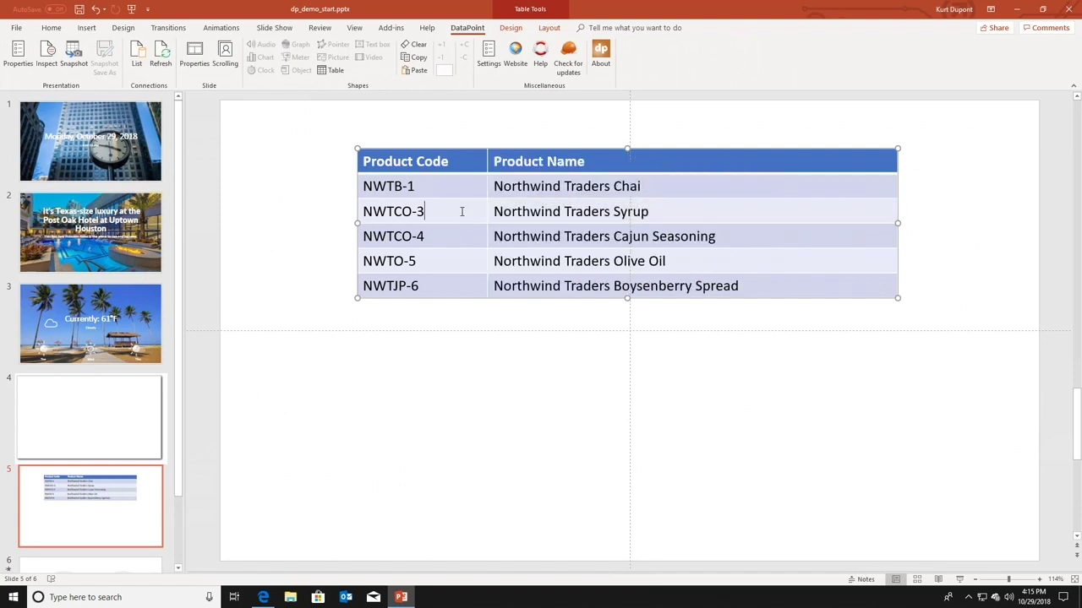
# Step: Enable slide scrolling for the "my products" connection with a larger row step size, and preview it in the slide show
pyautogui.click(225, 58)
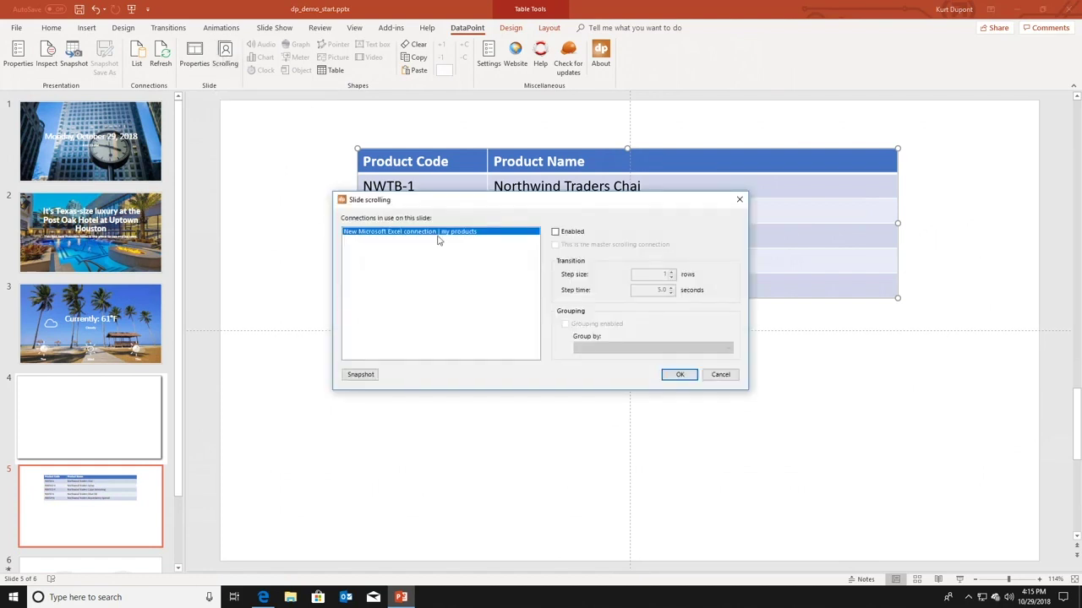
pyautogui.click(555, 232)
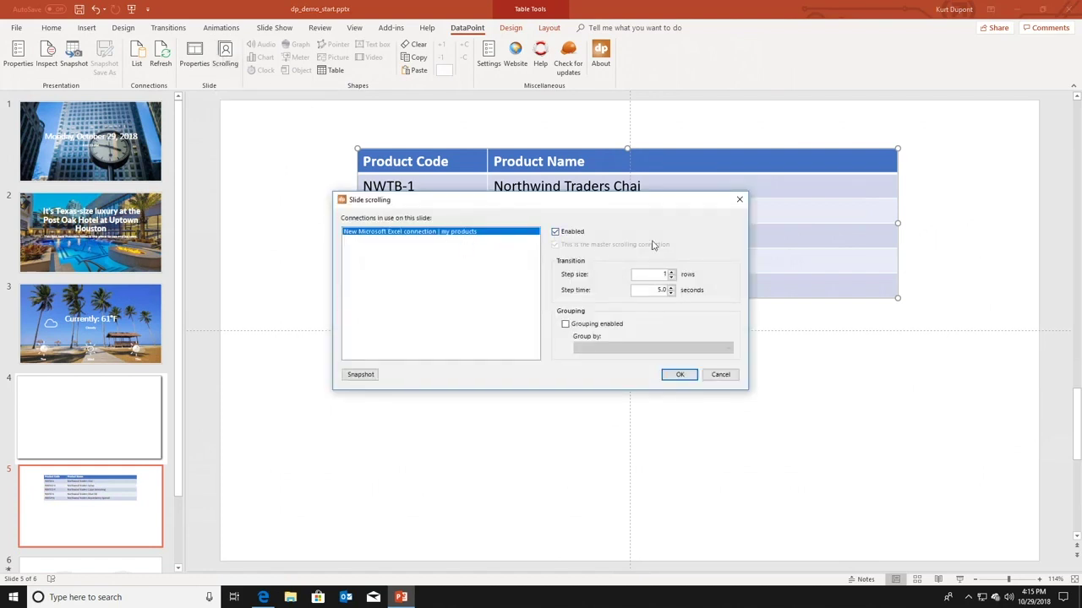
pyautogui.moveTo(659, 208); pyautogui.dragTo(640, 357)
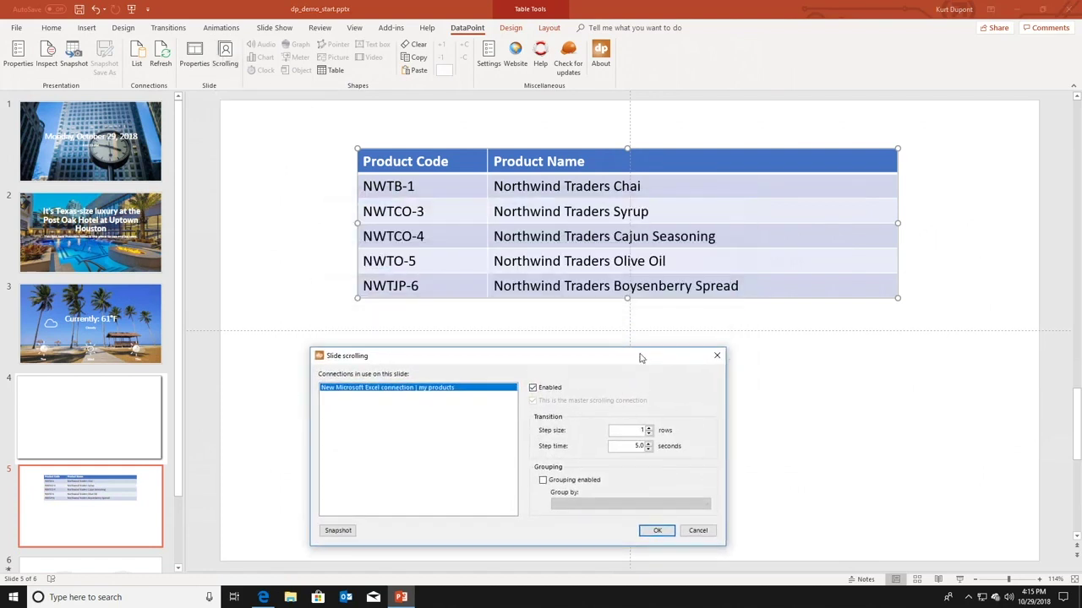
pyautogui.click(650, 428)
pyautogui.click(653, 529)
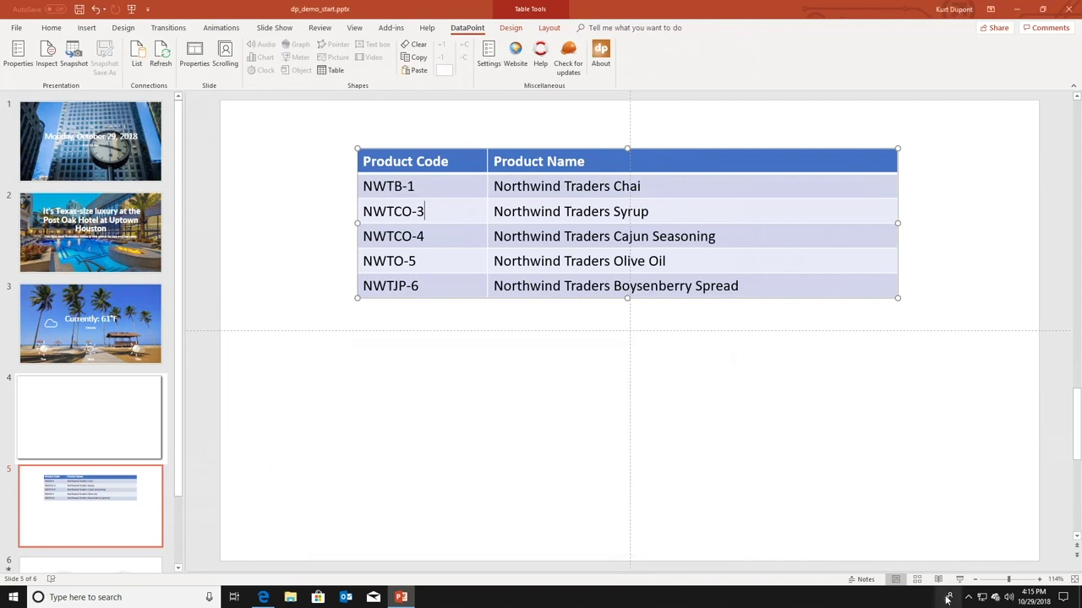
pyautogui.click(960, 580)
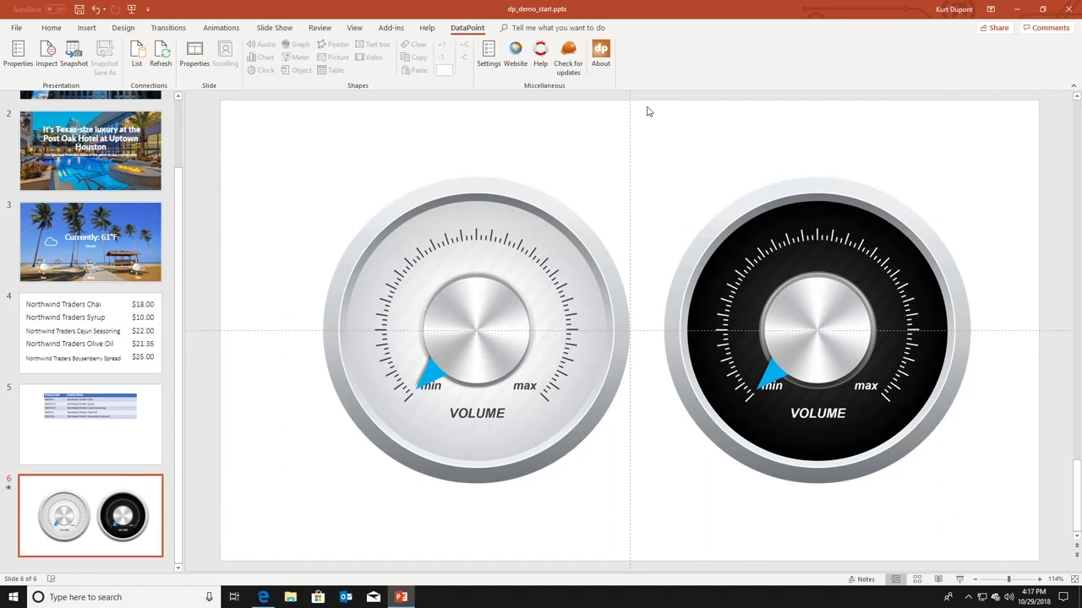
# Step: Delete the black volume dial with all its parts from slide 6
pyautogui.moveTo(646, 107); pyautogui.dragTo(1016, 535)
pyautogui.press('Delete')
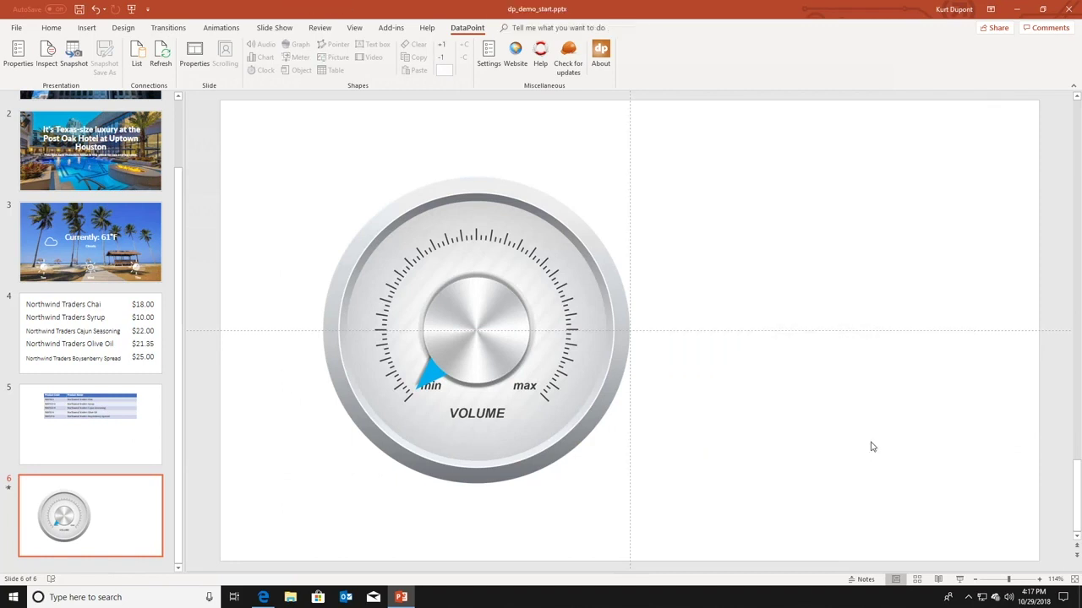
# Step: Link the knob's rotation to the List Price column of "my products", with value range 0 to 60 and the current rotation as minimum
pyautogui.click(488, 316)
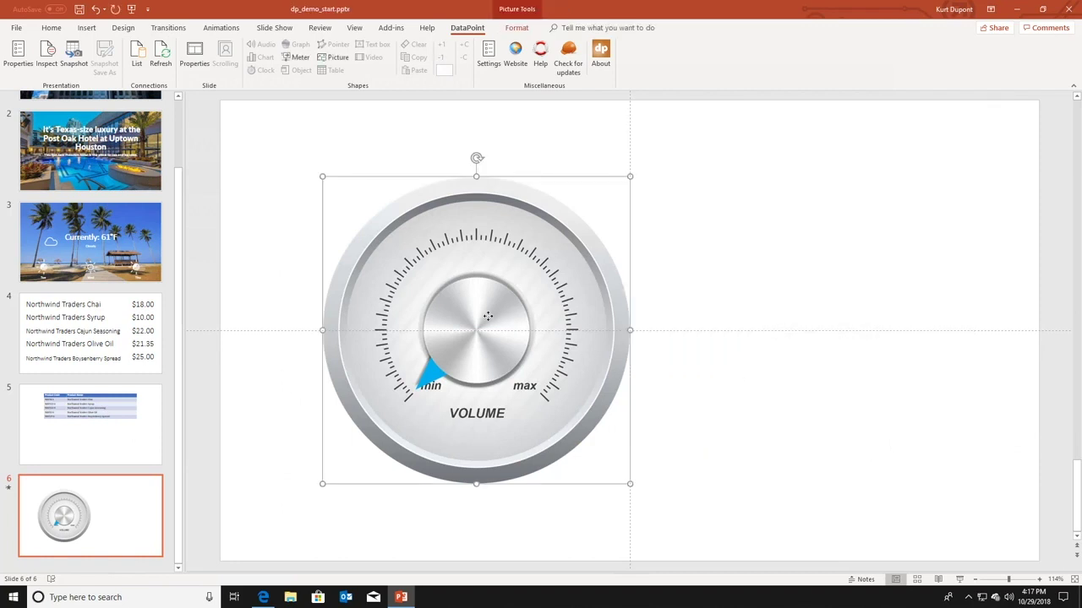
pyautogui.moveTo(467, 323)
pyautogui.mouseDown()
pyautogui.moveTo(529, 308)
pyautogui.moveTo(827, 301)
pyautogui.moveTo(849, 314)
pyautogui.moveTo(477, 321)
pyautogui.mouseUp()
pyautogui.click(283, 61)
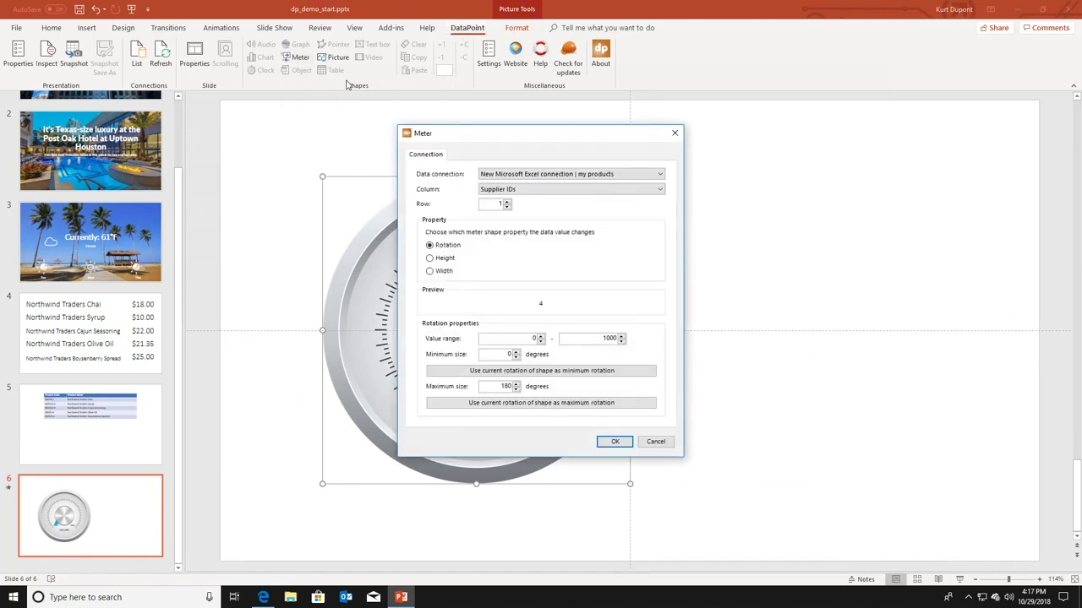
pyautogui.moveTo(513, 135); pyautogui.dragTo(829, 158)
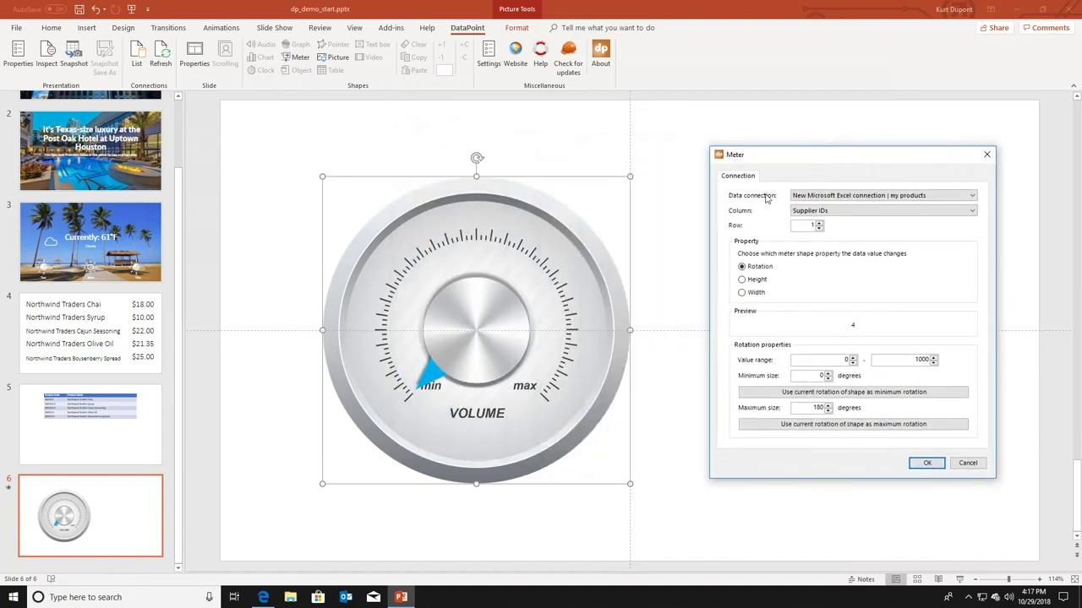
pyautogui.click(860, 210)
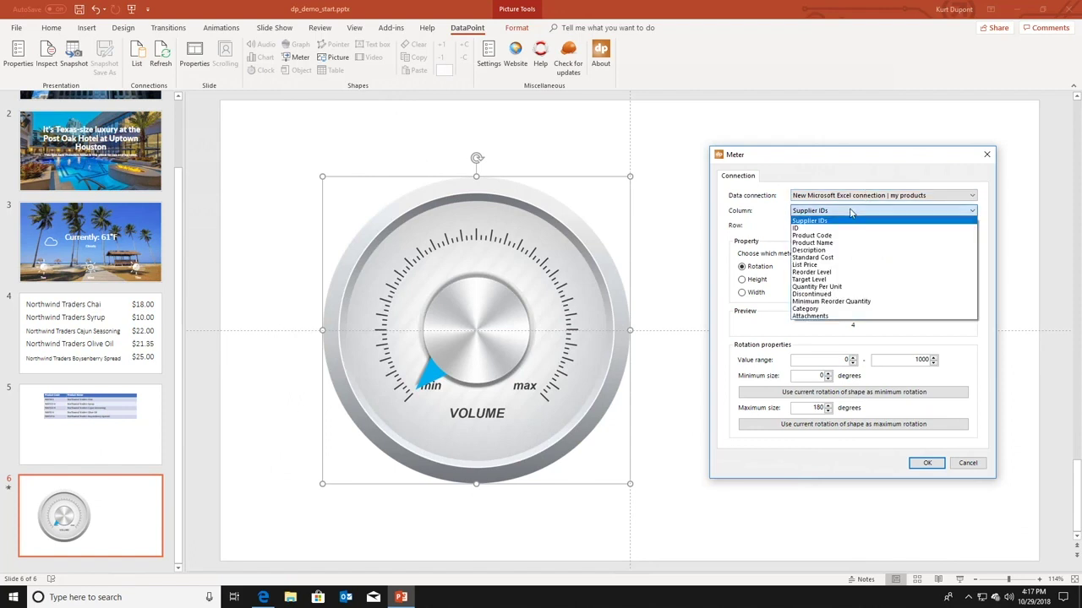
pyautogui.click(820, 264)
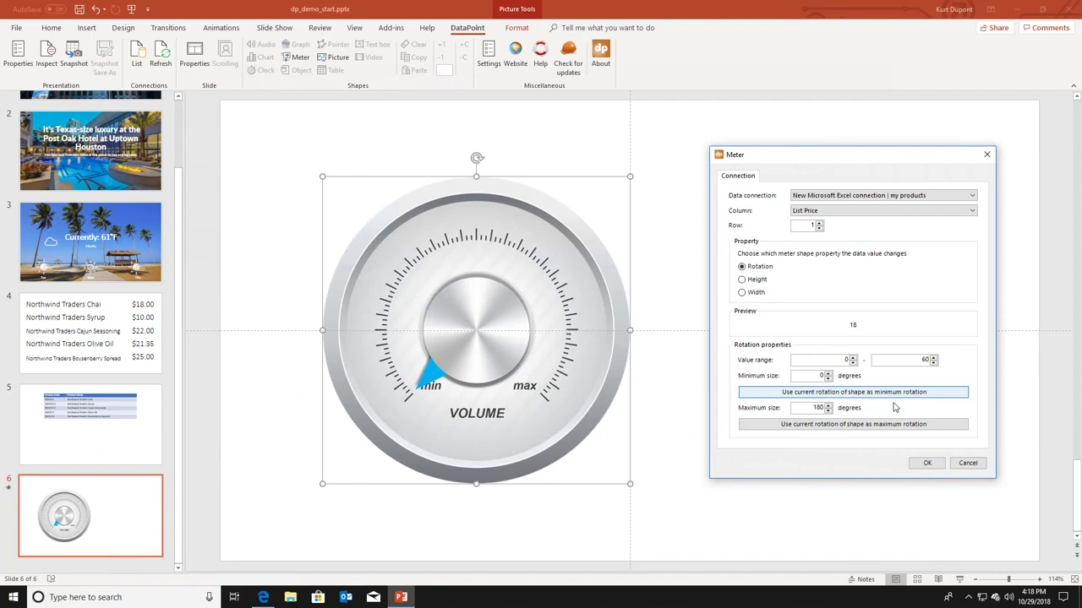
pyautogui.click(915, 464)
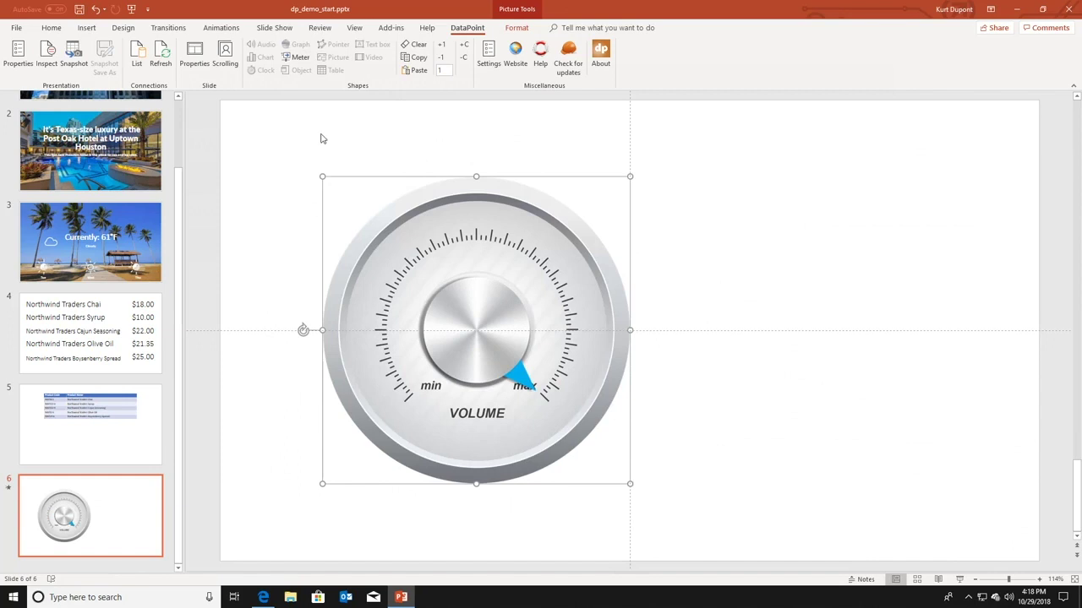
# Step: Set the maximum rotation of the knob's meter link to its current rotation of 270 degrees
pyautogui.click(300, 58)
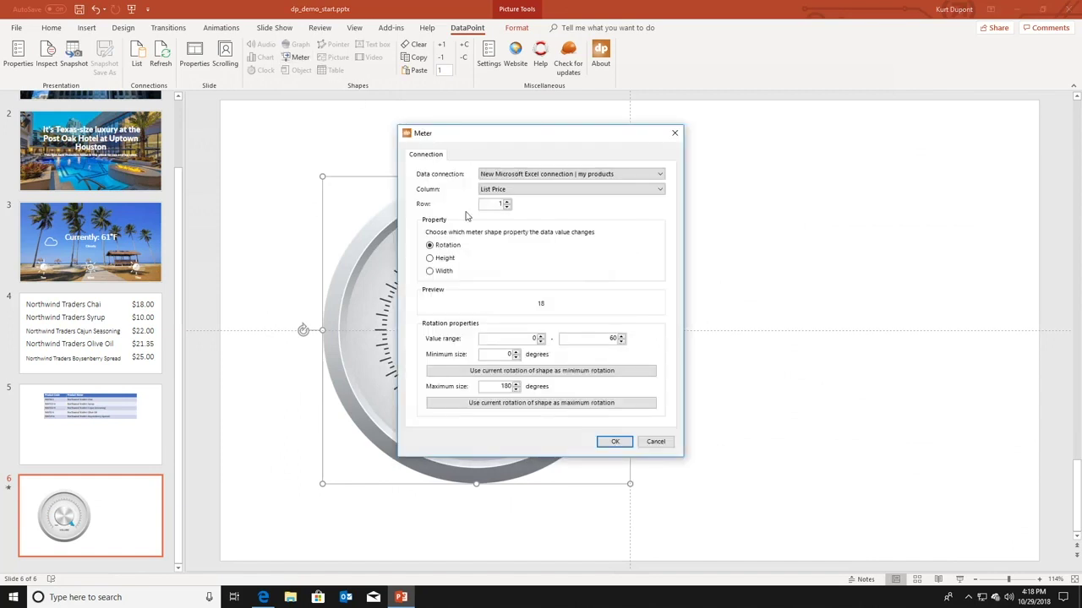
pyautogui.moveTo(582, 139); pyautogui.dragTo(886, 164)
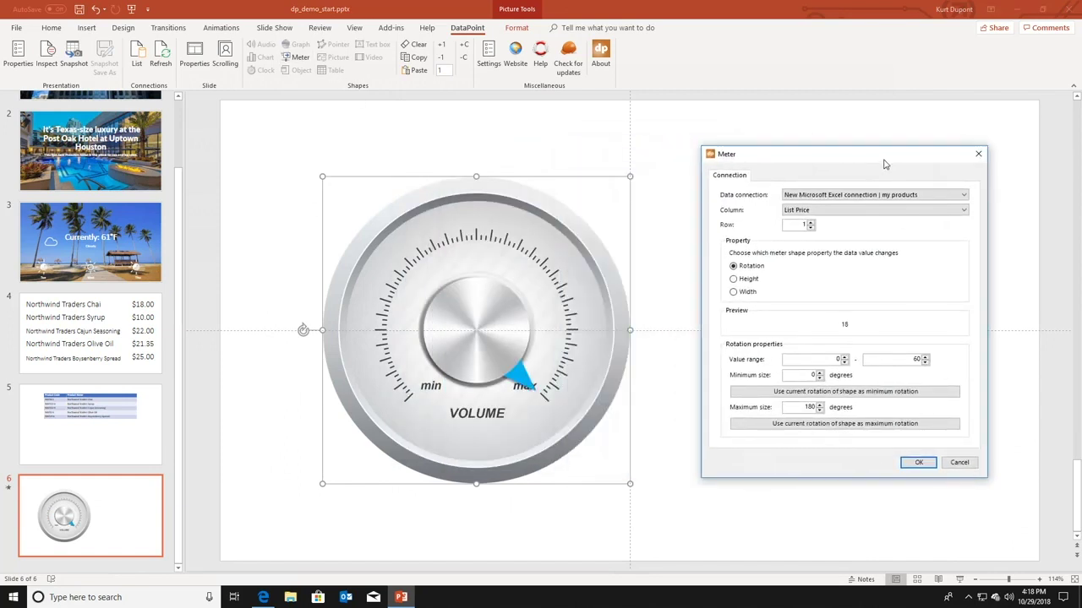
pyautogui.click(788, 424)
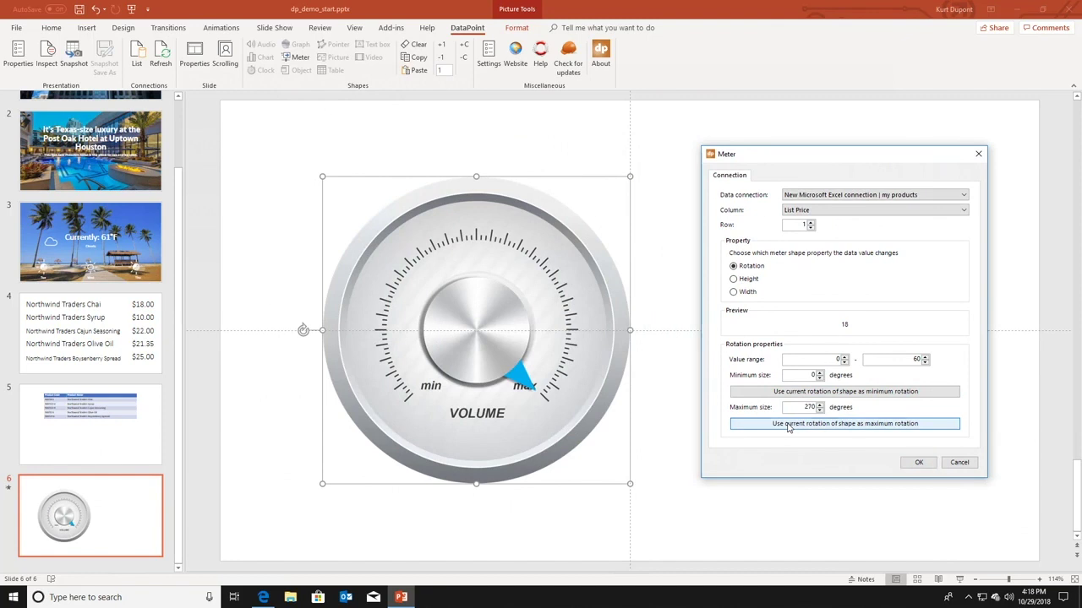
pyautogui.click(918, 462)
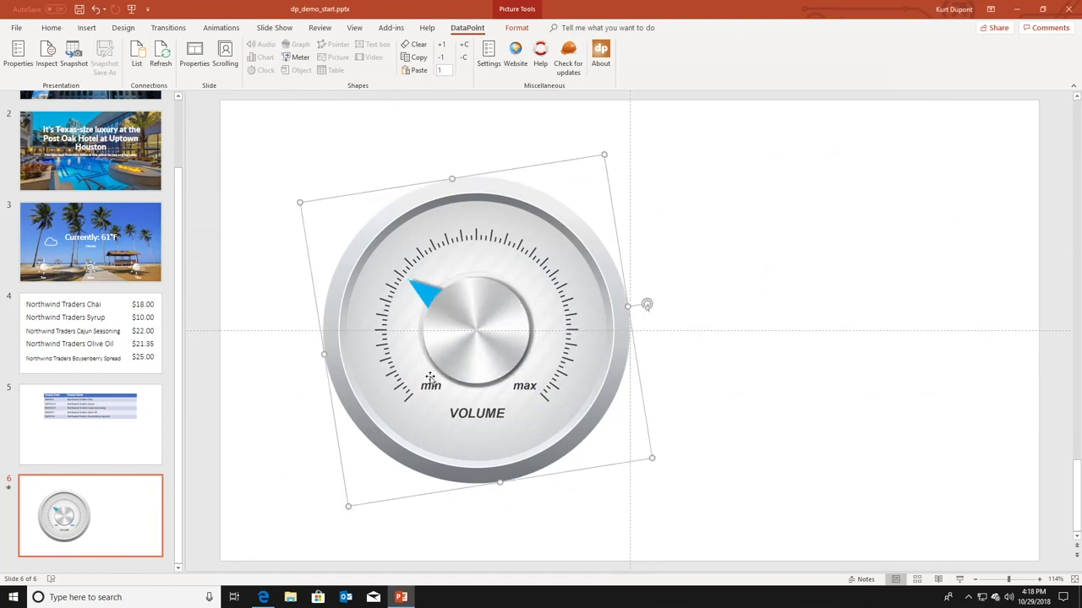